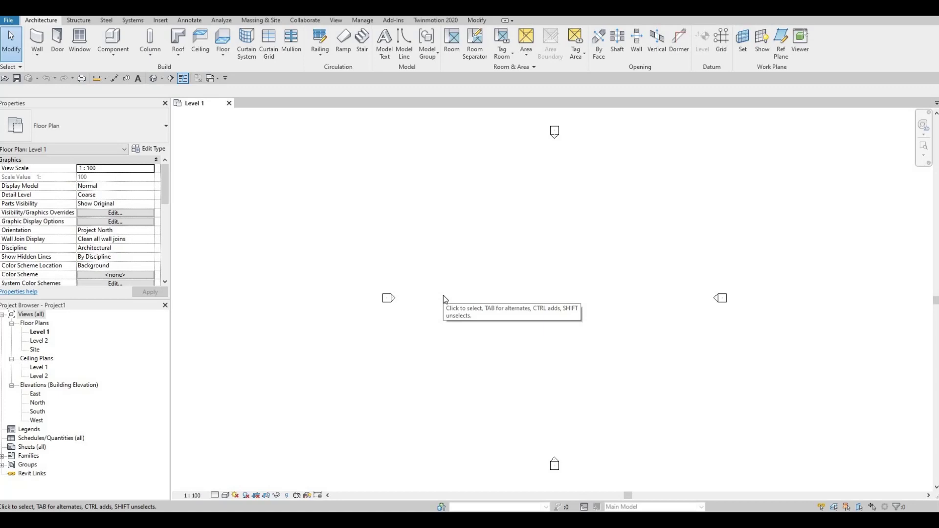
Review the project unit formats for the Common discipline and accept them as they are
key(u)
key(n)
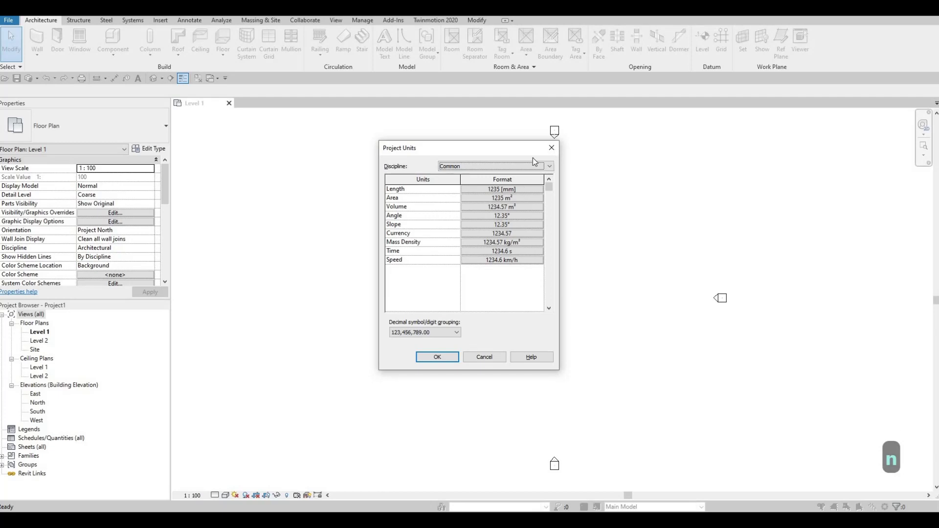
key(Return)
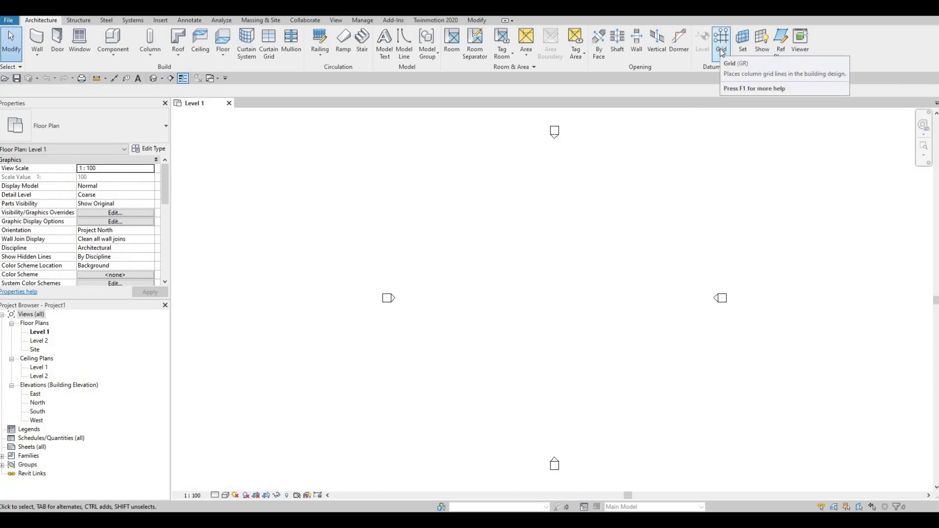
Draw a vertical grid line, bottom to top, in the left half of the area between the four elevation markers
key(g)
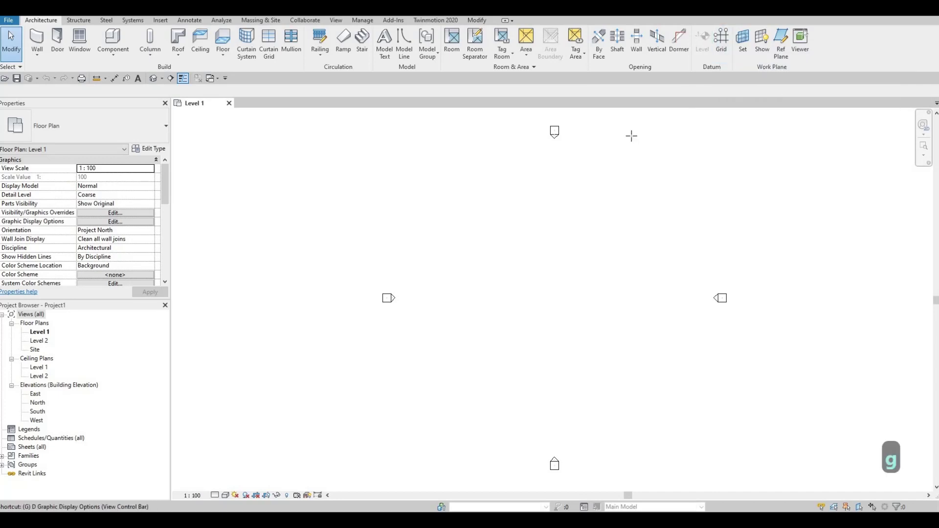
key(r)
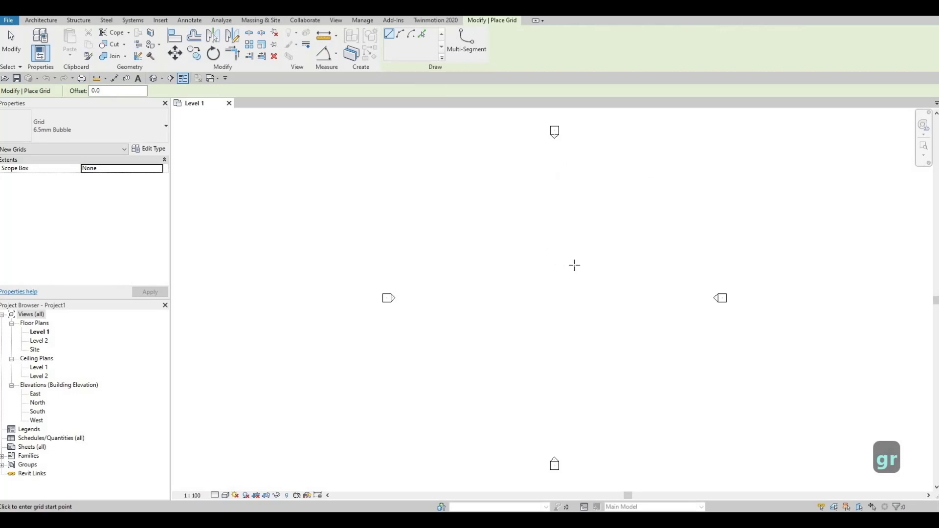
middle_drag(586, 304, 568, 275)
scroll(553, 302, down, 1)
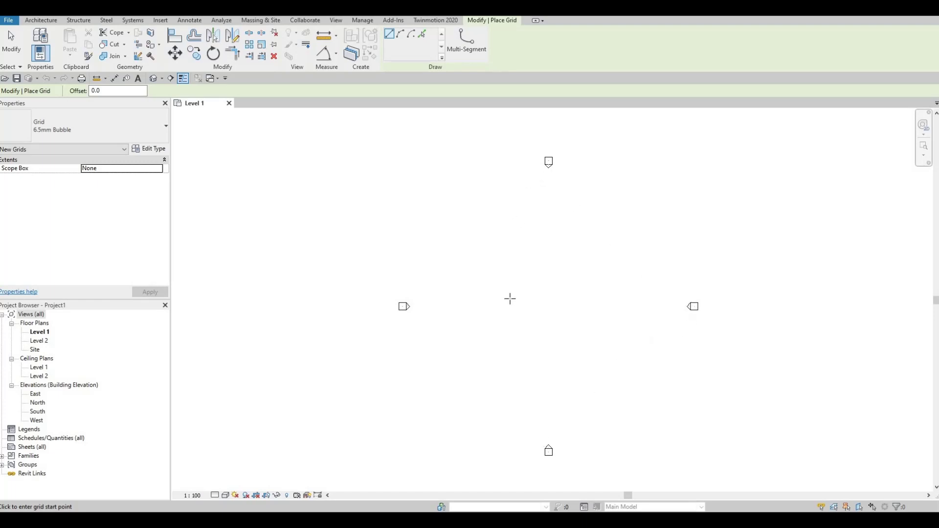
click(480, 417)
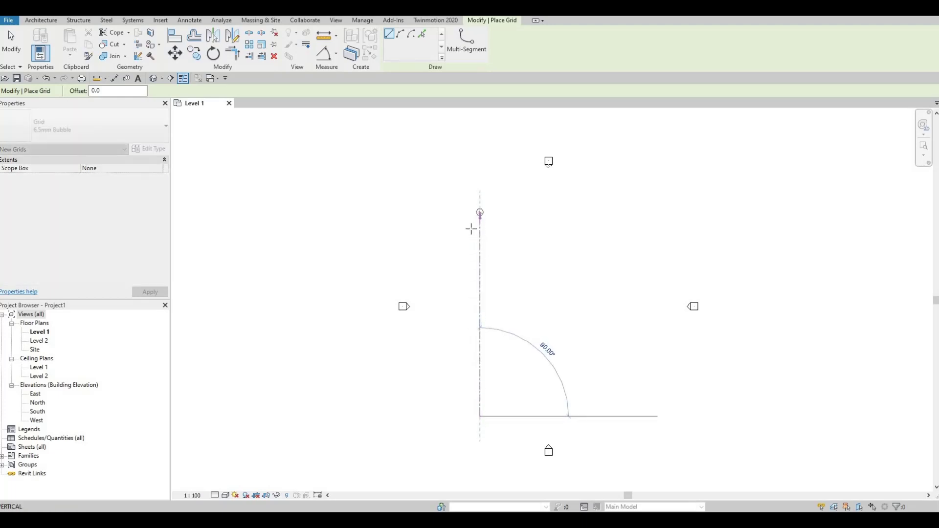
click(479, 218)
scroll(481, 220, up, 4)
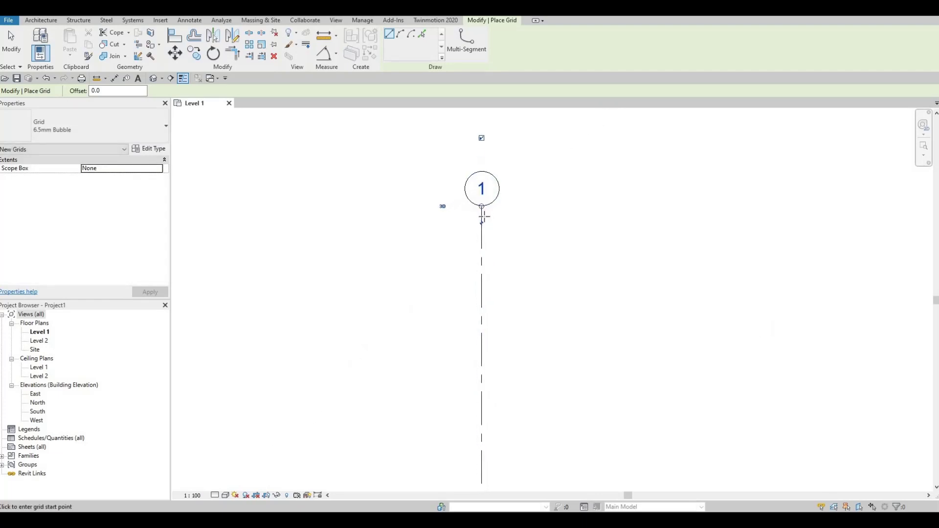
scroll(494, 226, down, 2)
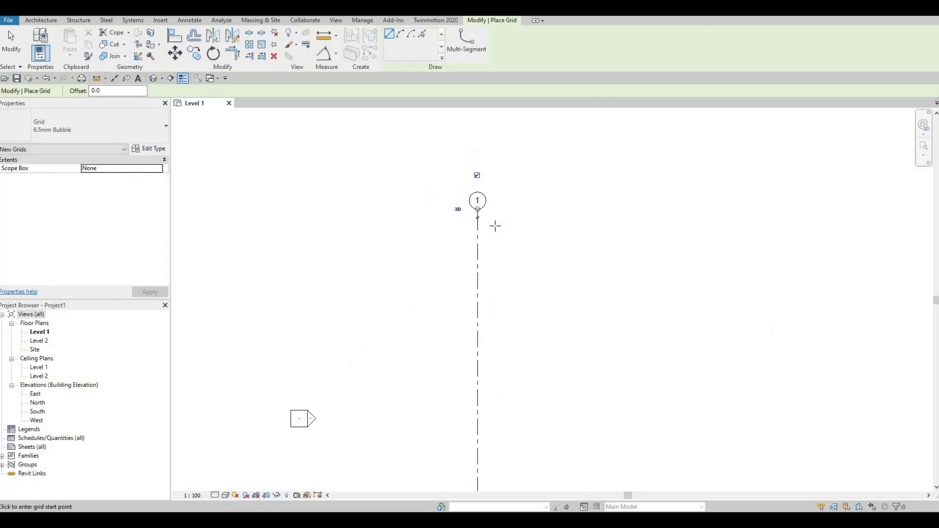
key(Escape)
key(Escape)
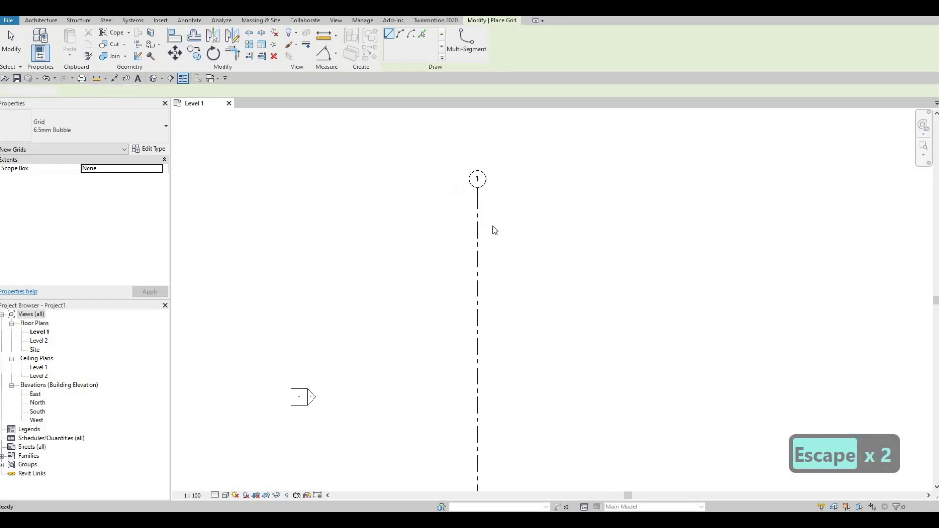
Copy the vertical grid line 4010 mm to the right with the Multiple option enabled
scroll(509, 235, down, 1)
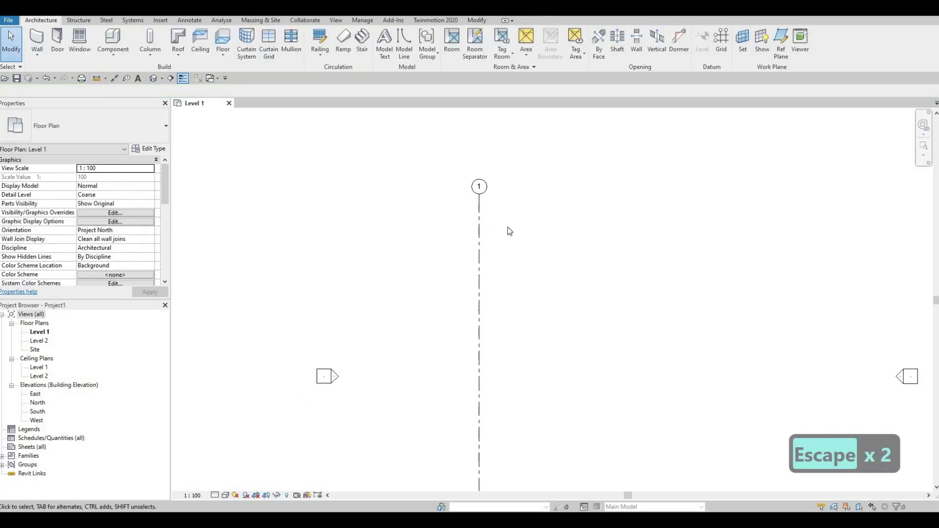
scroll(507, 240, down, 1)
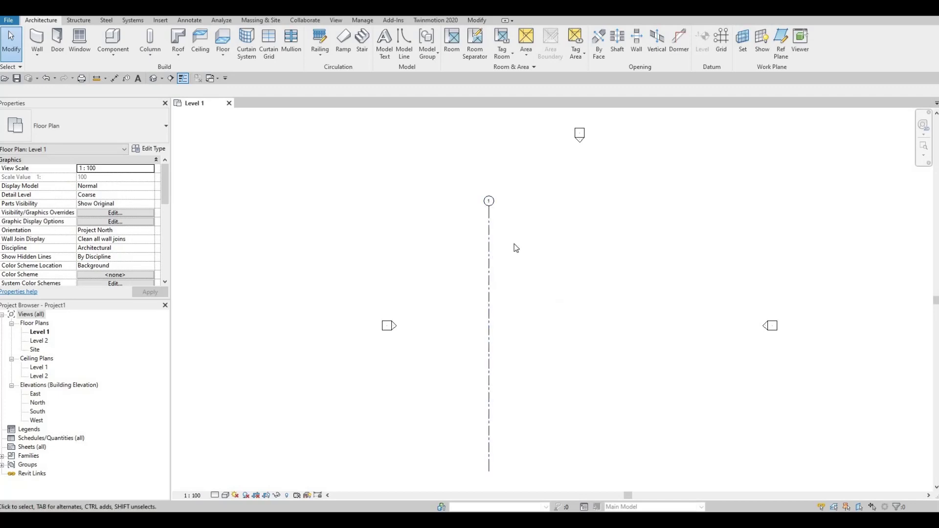
click(489, 227)
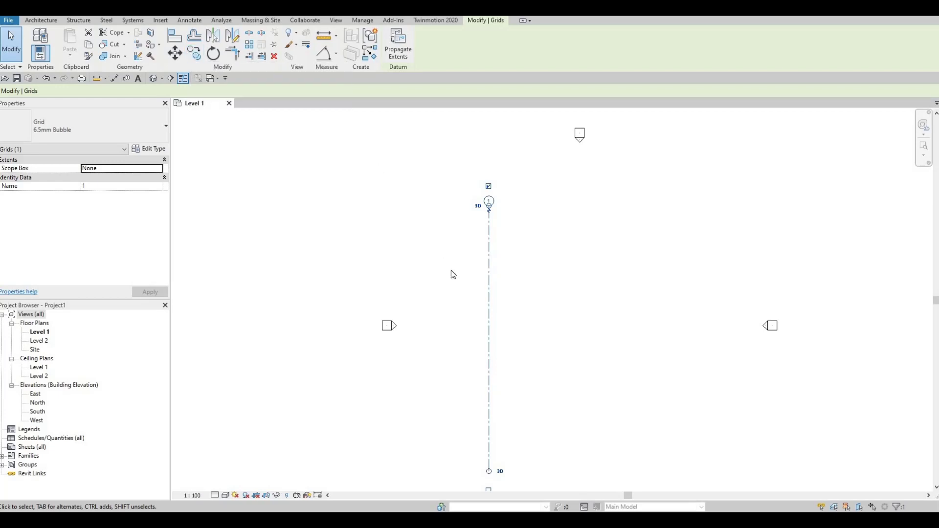
key(c)
key(o)
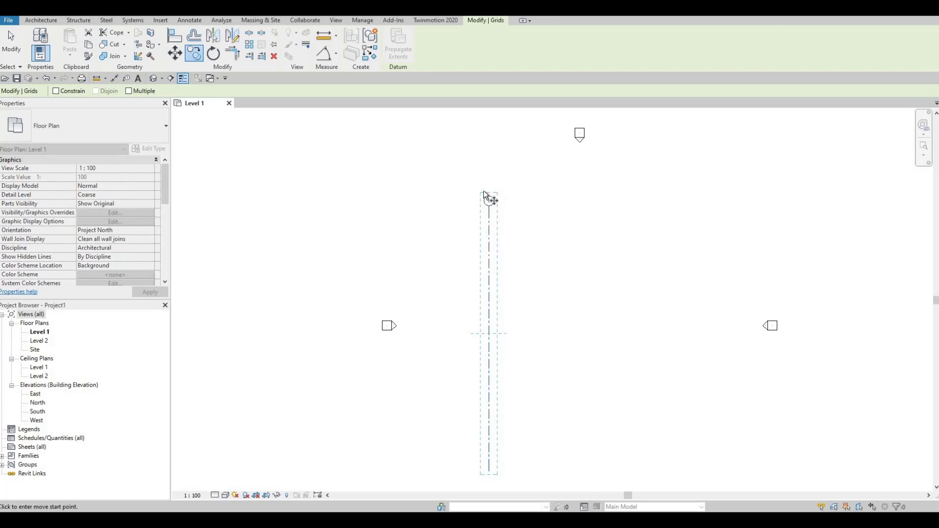
scroll(482, 193, up, 2)
scroll(480, 189, up, 2)
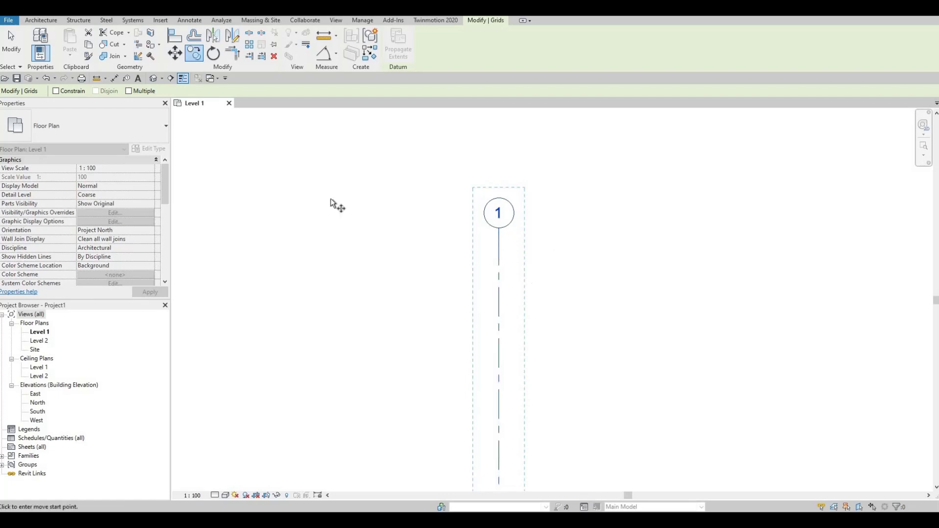
click(129, 91)
scroll(384, 186, down, 3)
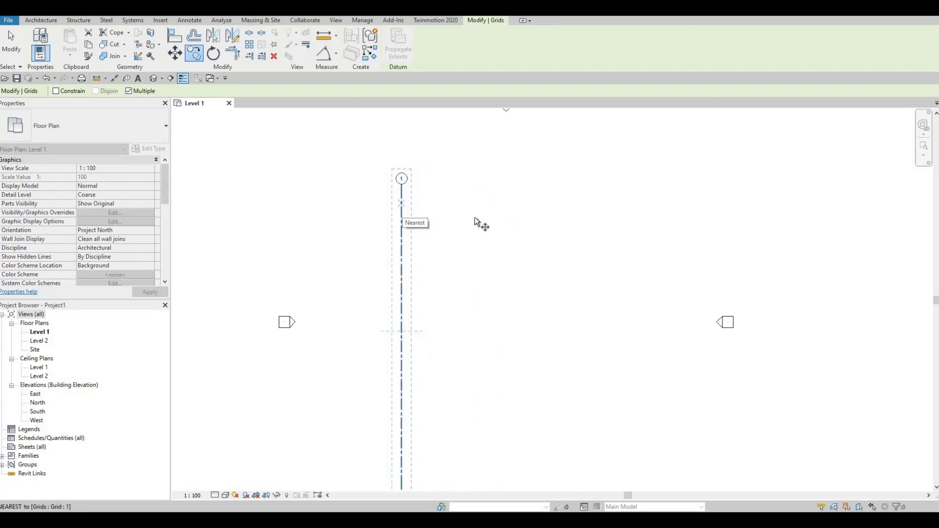
click(404, 195)
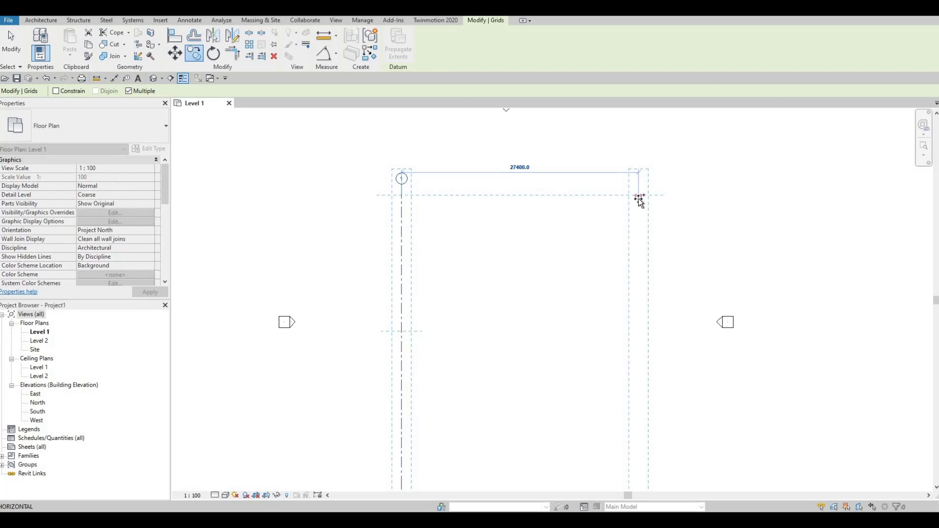
text(4)
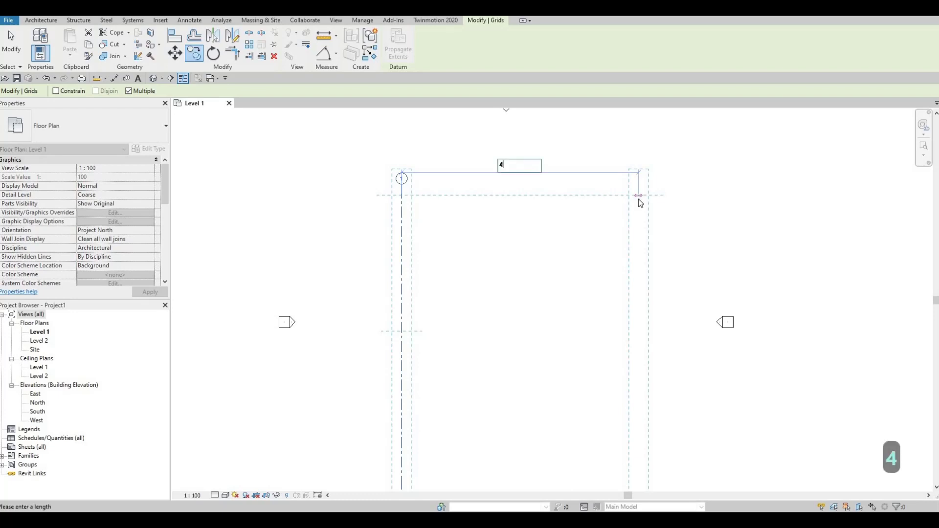
text(010)
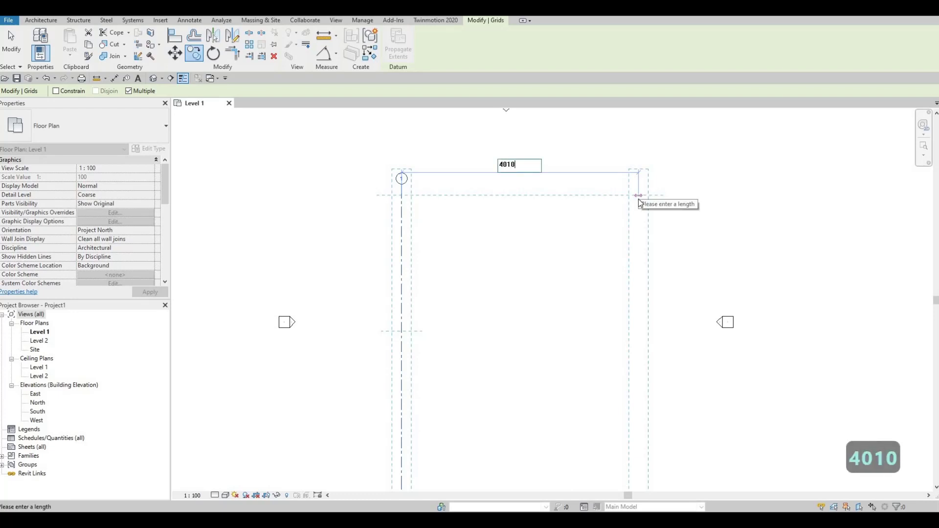
key(Return)
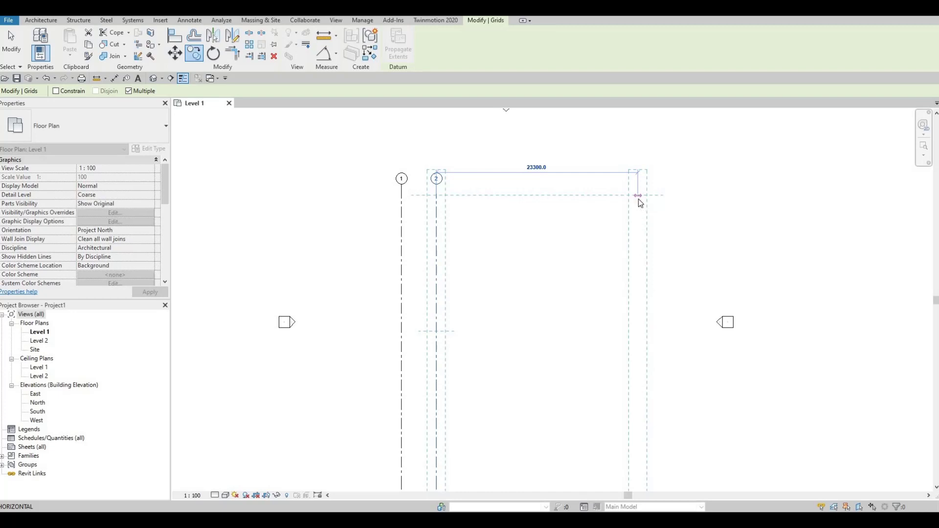
Add two more grid copies to the right, spaced 2791 mm and 6801 mm, each from the preceding line
text(27)
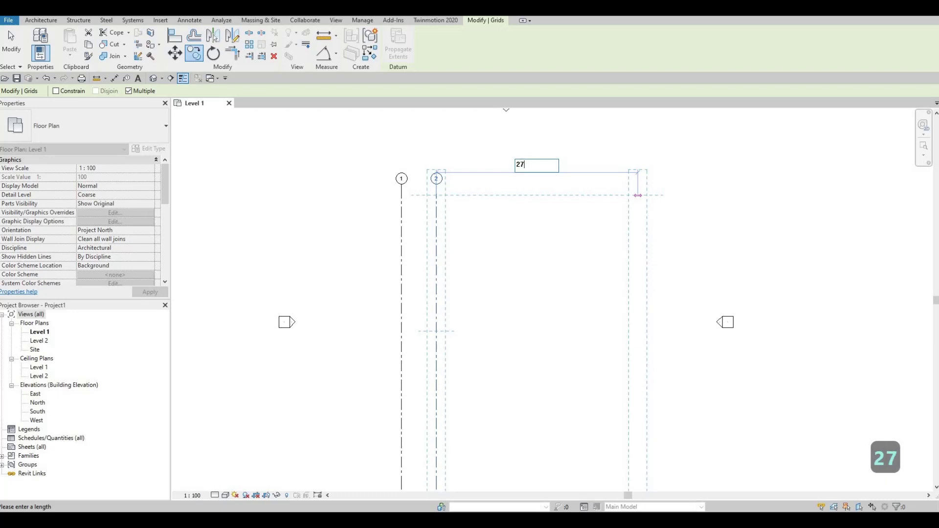
text(91)
key(Return)
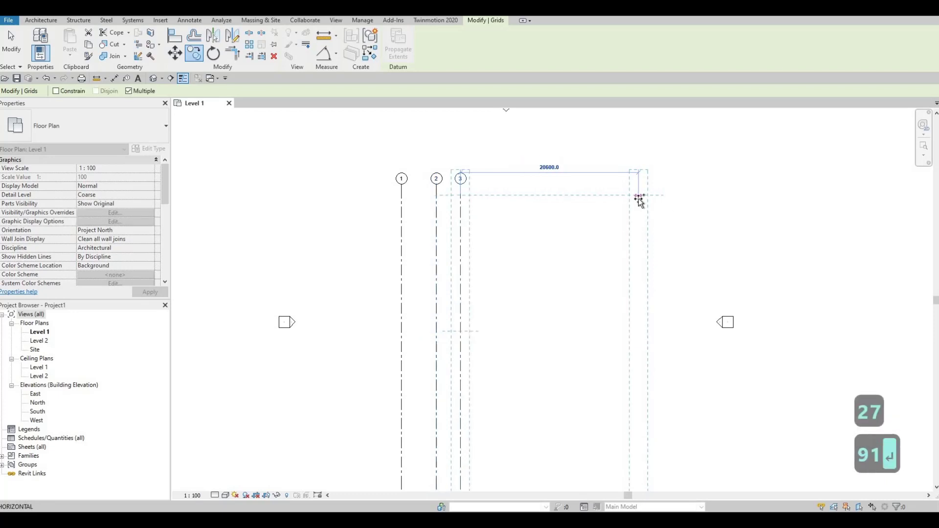
text(68)
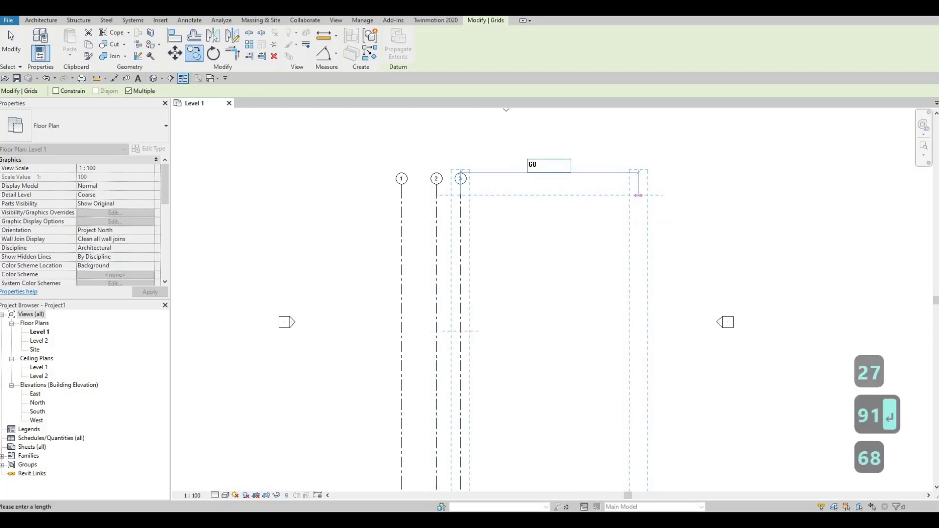
text(01)
key(Return)
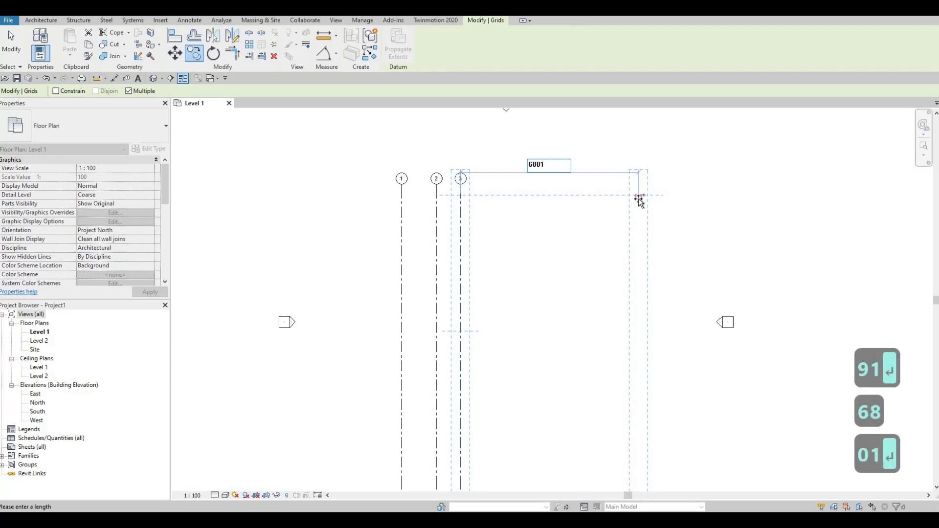
Continue the multiple copy with two grid lines to the right at successive spacings of 2650 mm and 4180 mm
text(2)
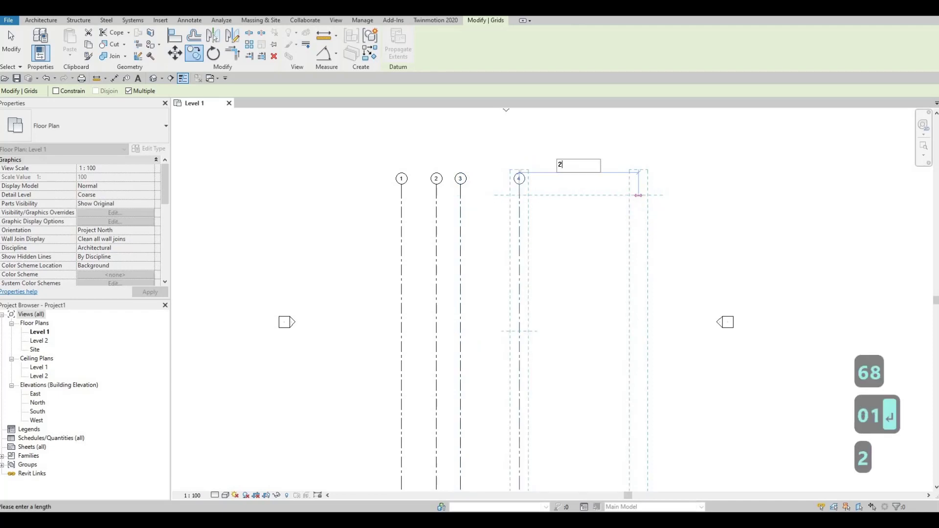
text(650)
key(Return)
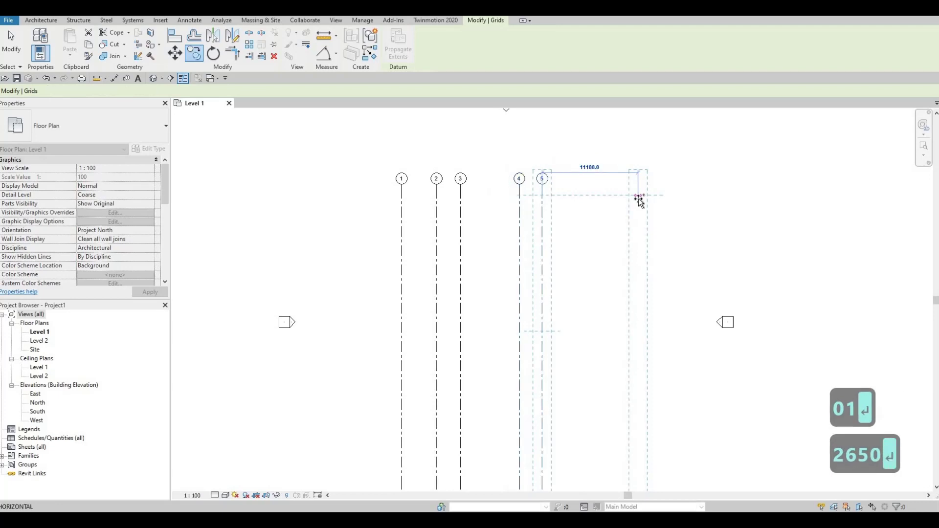
text(4180)
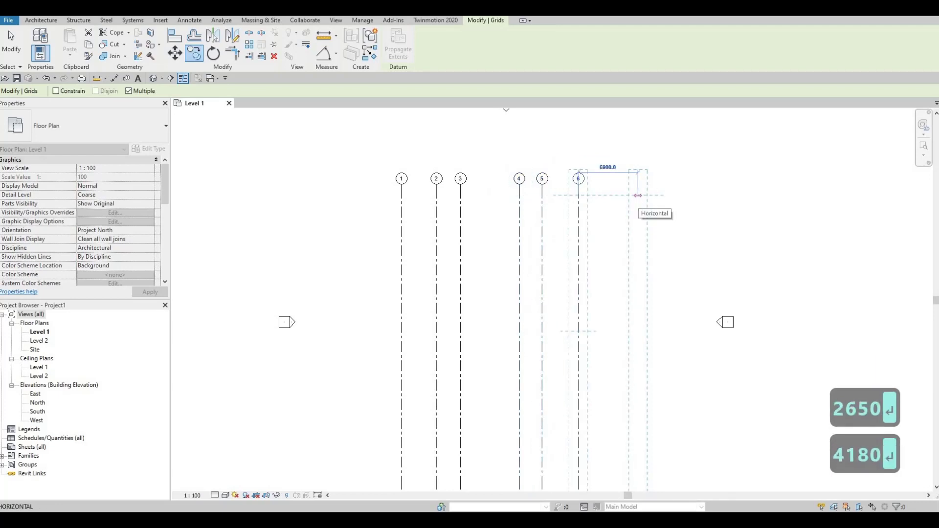
key(Return)
Place the last two grid copies to the right at successive spacings of 1617 mm and 2258 mm, and end the copying
text(16)
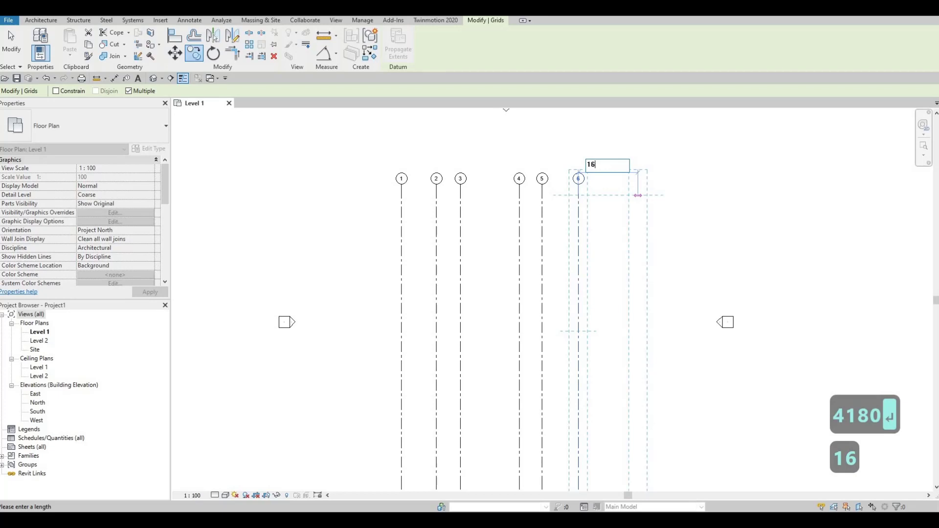
text(17)
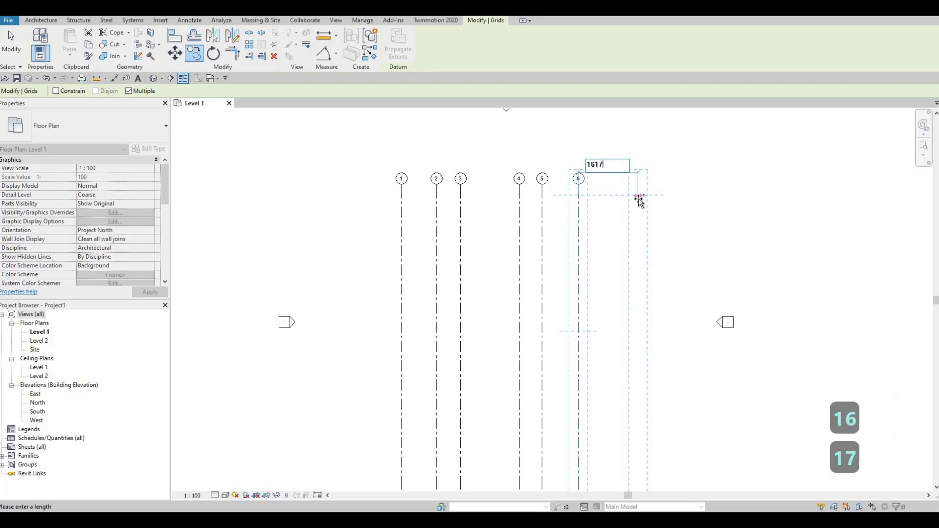
key(Return)
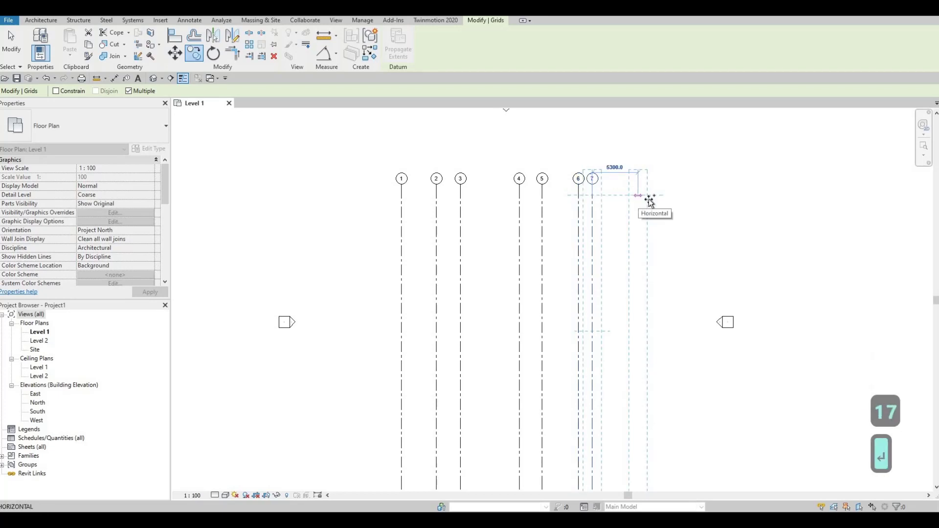
scroll(675, 200, down, 2)
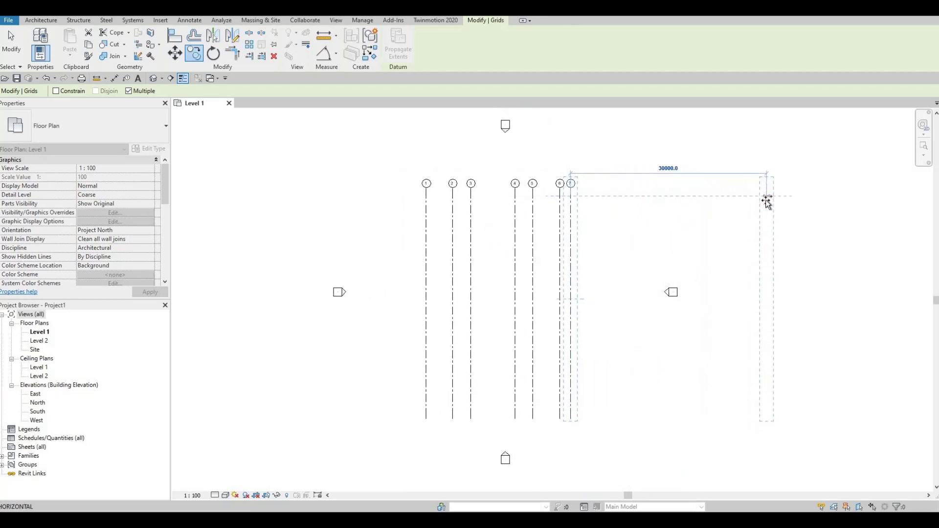
middle_drag(811, 203, 766, 209)
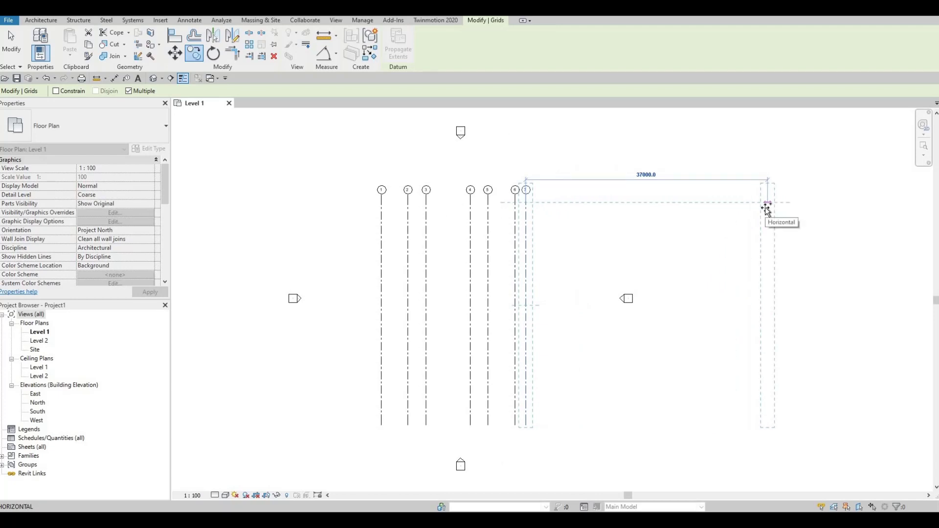
text(2)
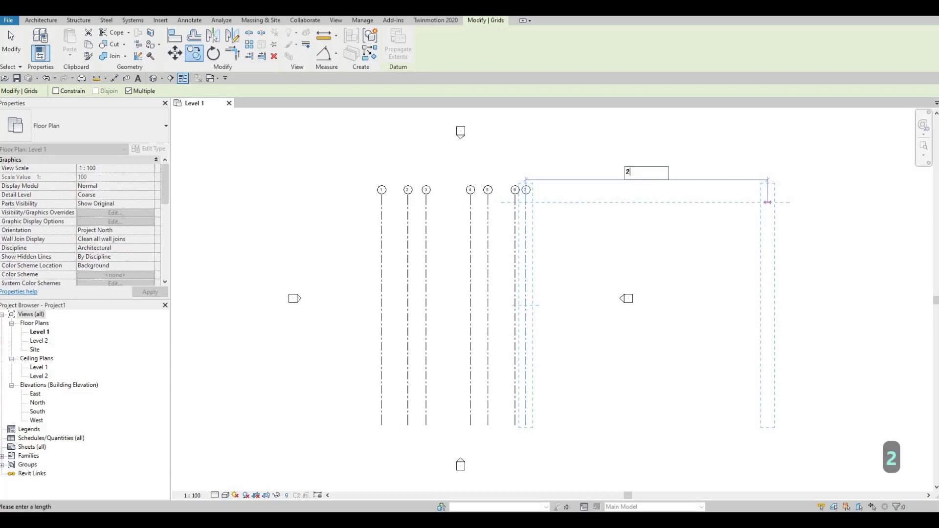
text(258)
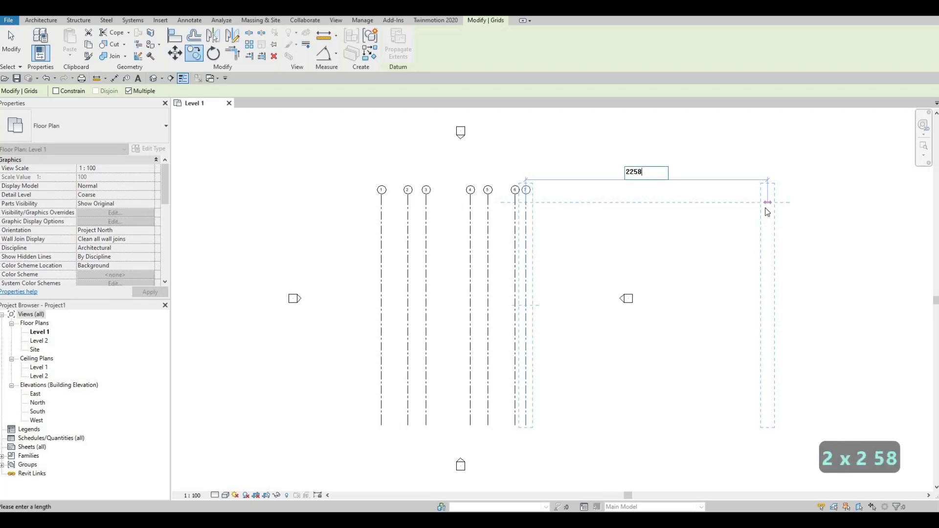
key(Return)
text(+)
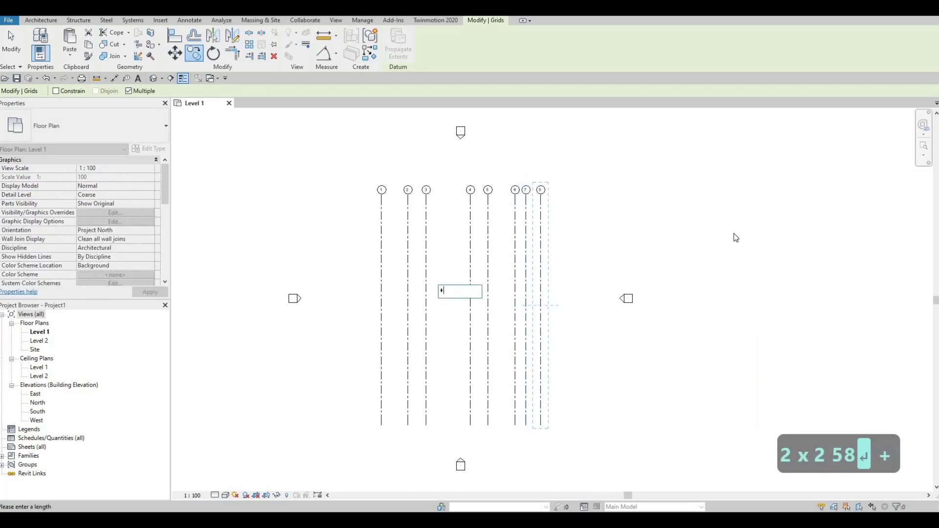
key(Escape)
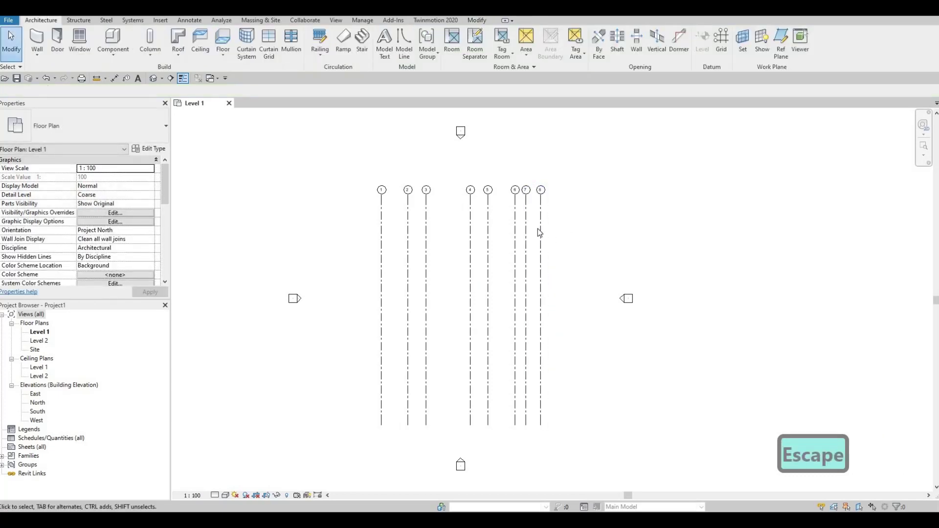
Copy the rightmost vertical grid line 1637 mm to the right with the Multiple option enabled
click(539, 211)
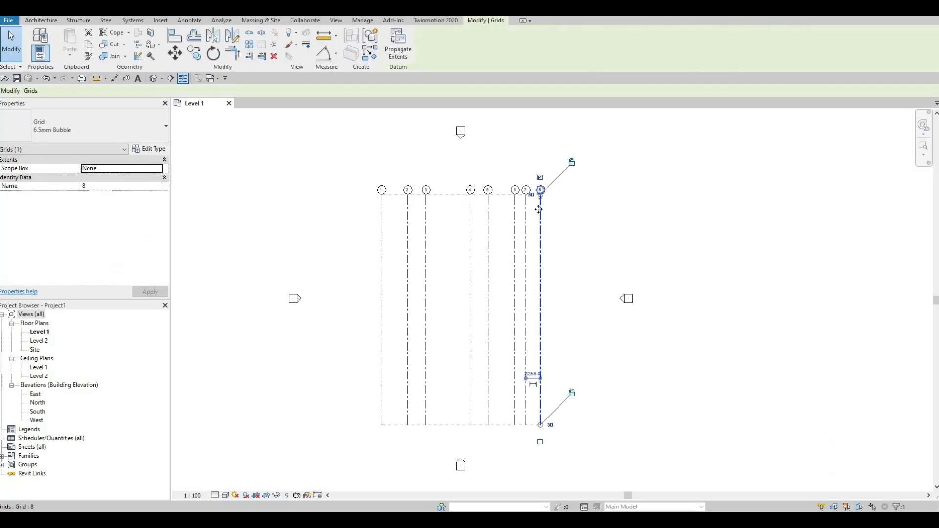
scroll(541, 210, up, 1)
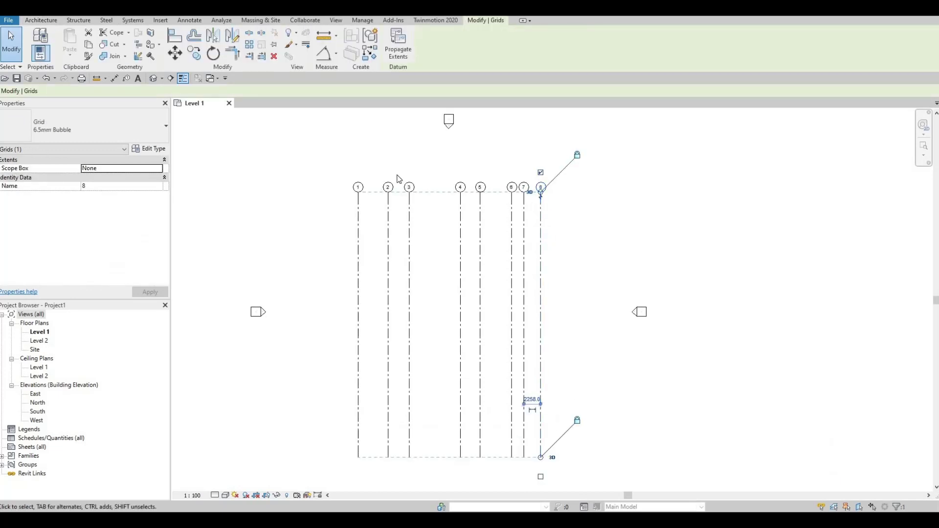
key(c)
key(o)
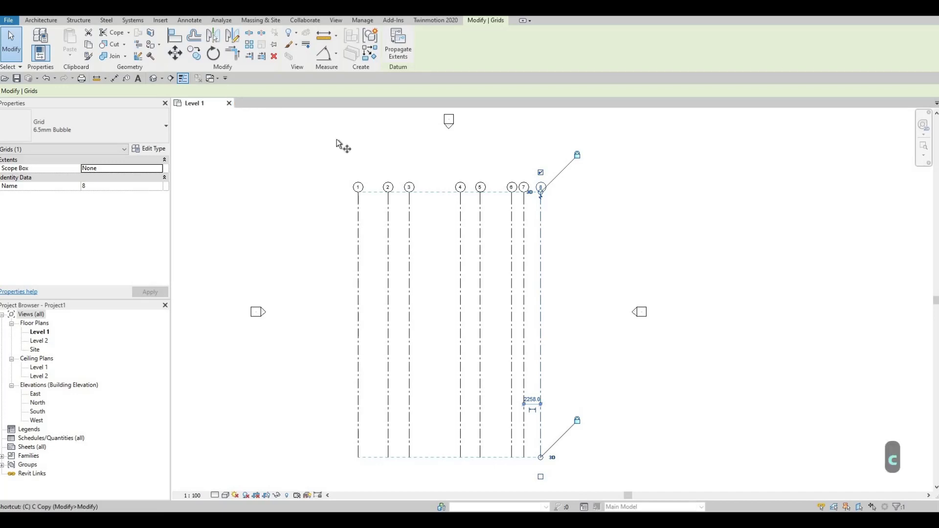
click(539, 203)
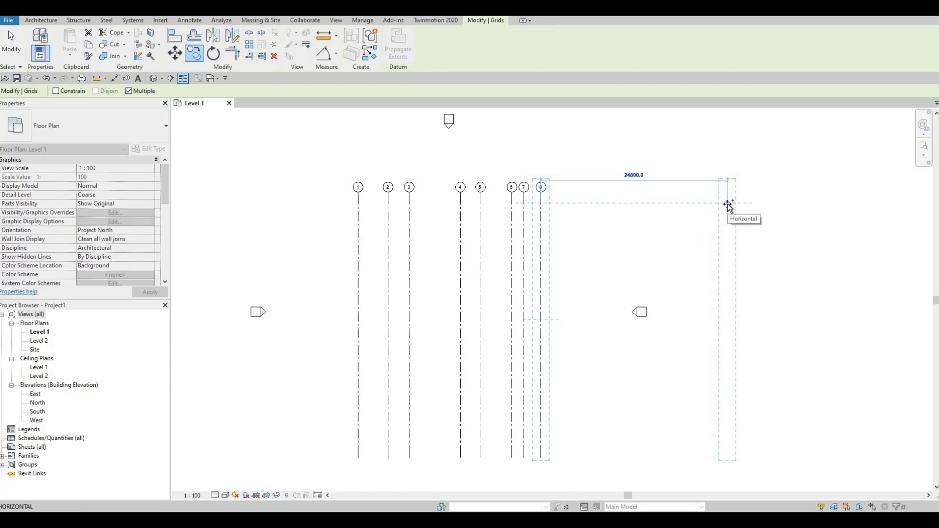
text(1637)
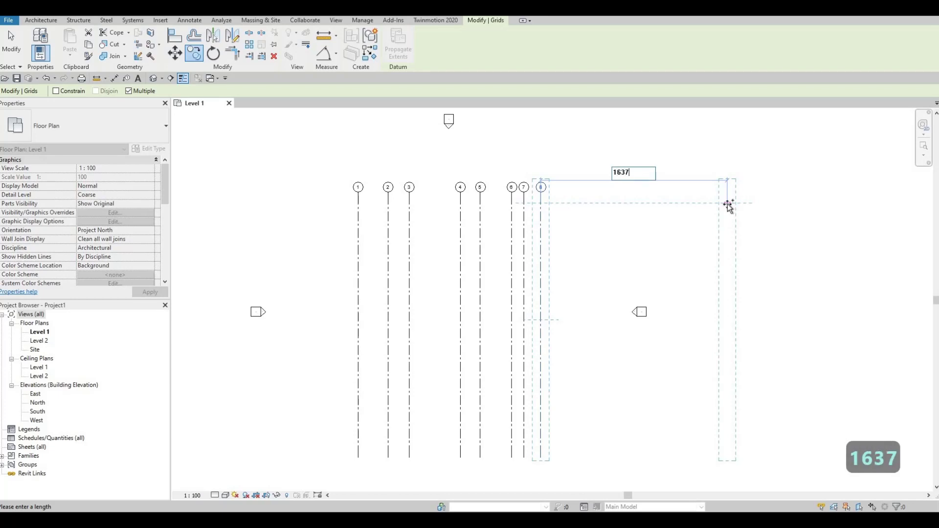
key(Return)
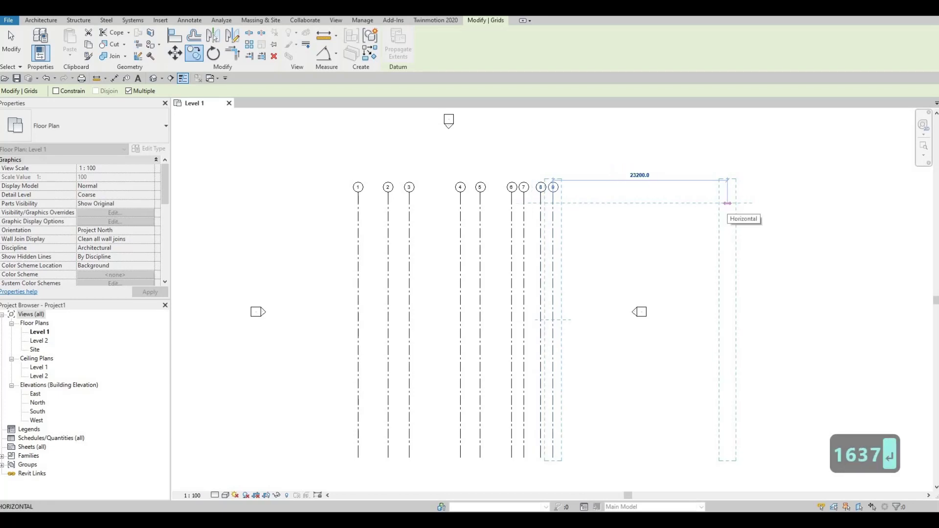
Continue the multiple copy with two grid lines to the right at successive spacings of 5731 mm and 5335 mm
text(5731)
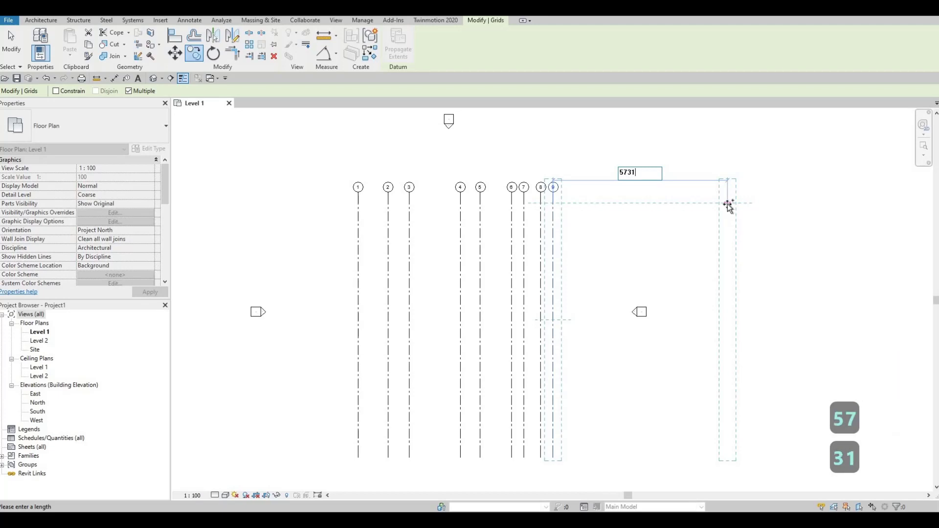
key(Return)
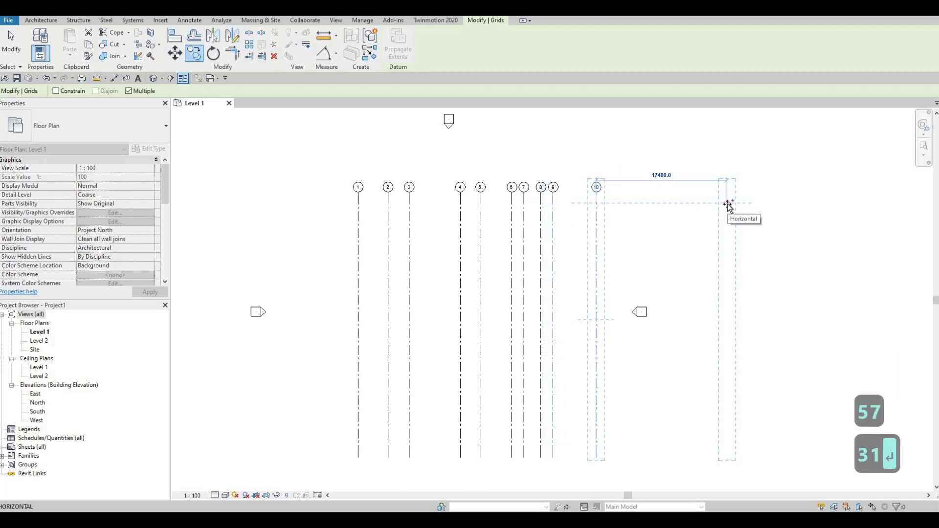
text(5)
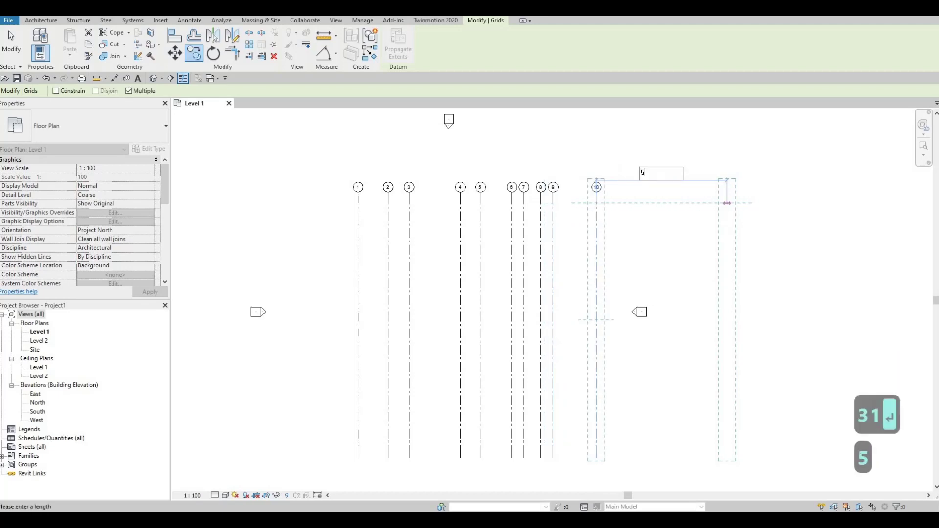
text(335)
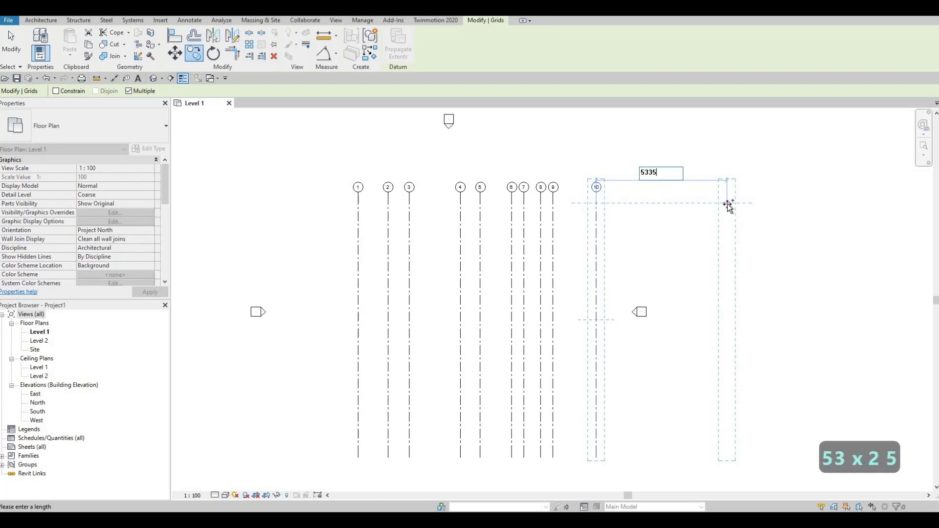
key(Return)
Place two final grid copies to the right at successive spacings of 2028 mm and 3968 mm, and end the copying
text(2028)
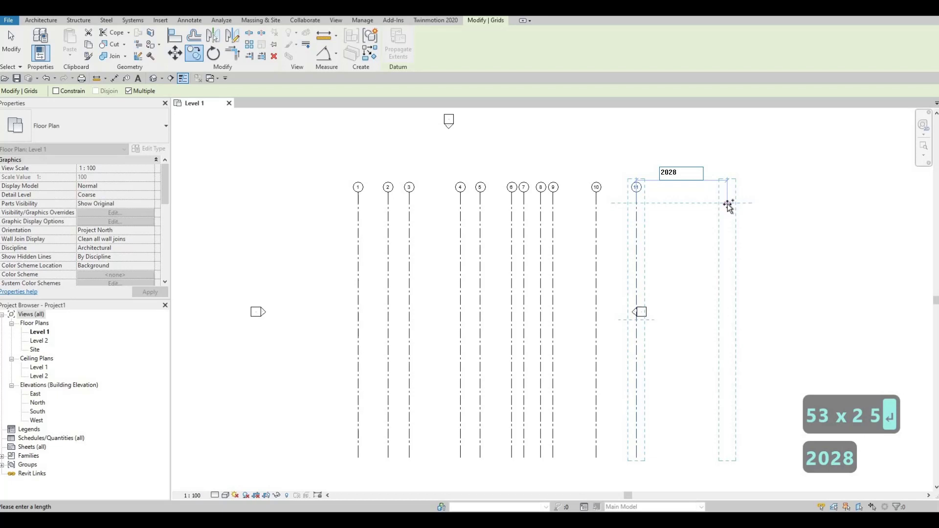
key(Return)
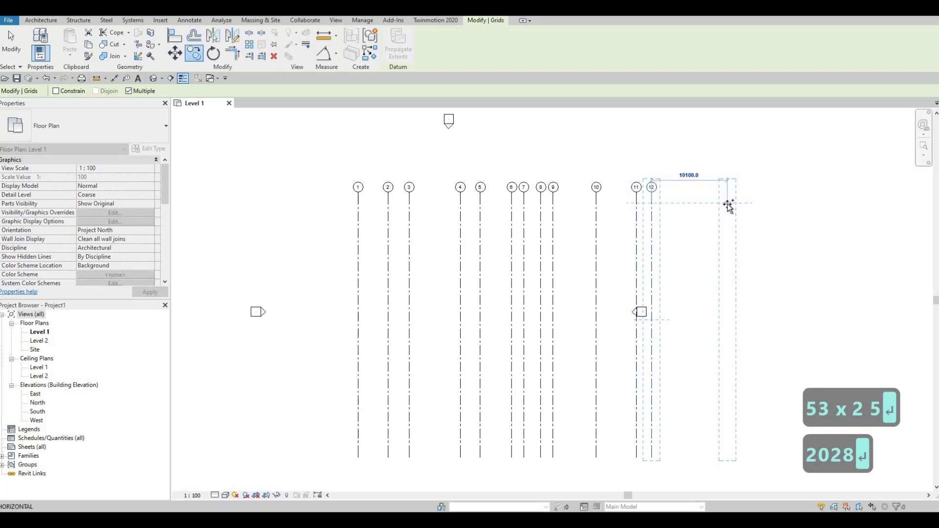
text(39)
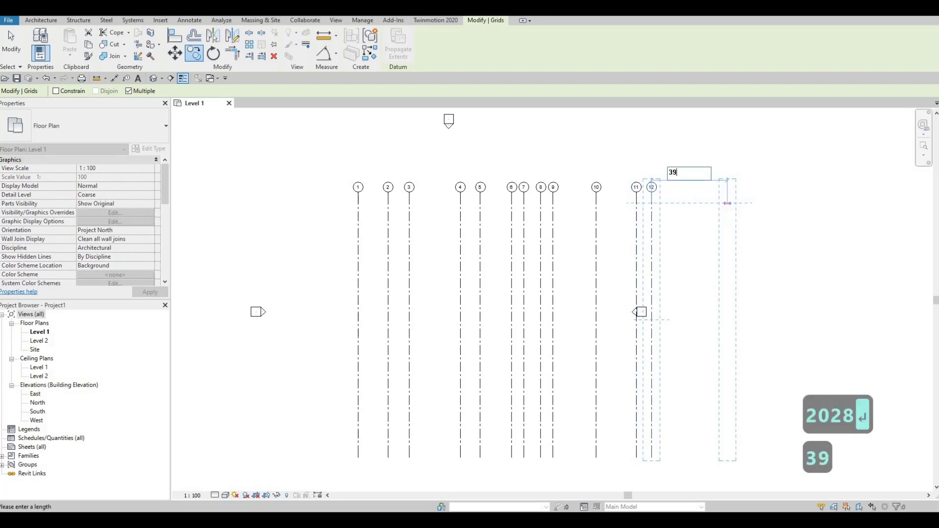
text(68)
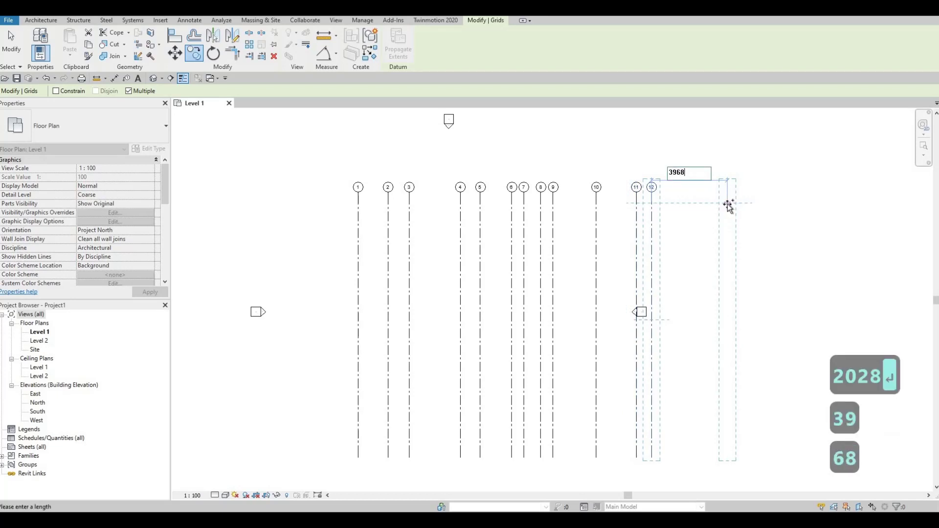
key(Return)
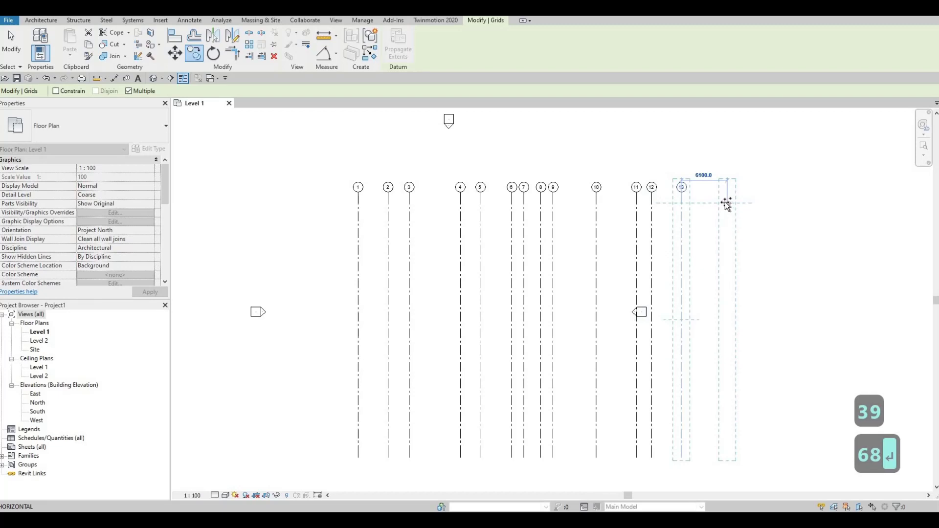
key(Escape)
key(Escape)
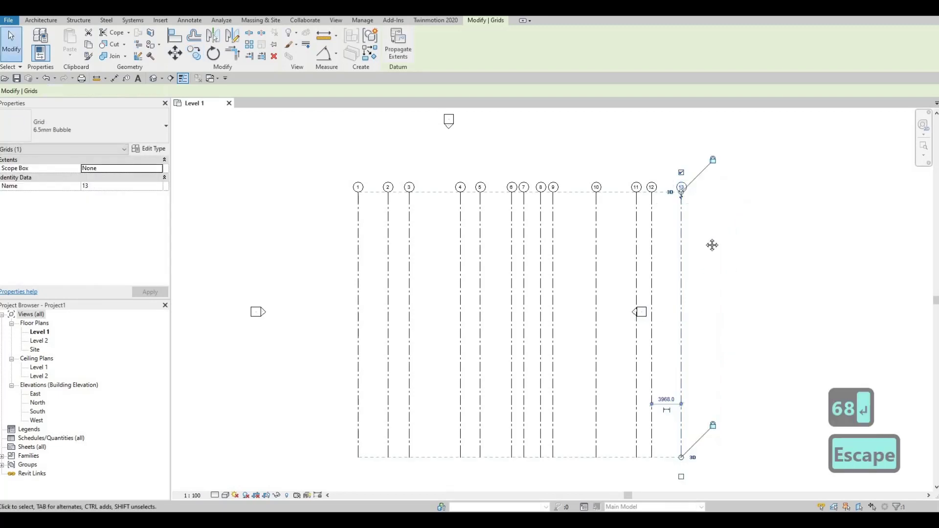
Move the whole elevation marker that overlaps the grid lines to the right, clear of the last vertical grid line
scroll(711, 226, down, 2)
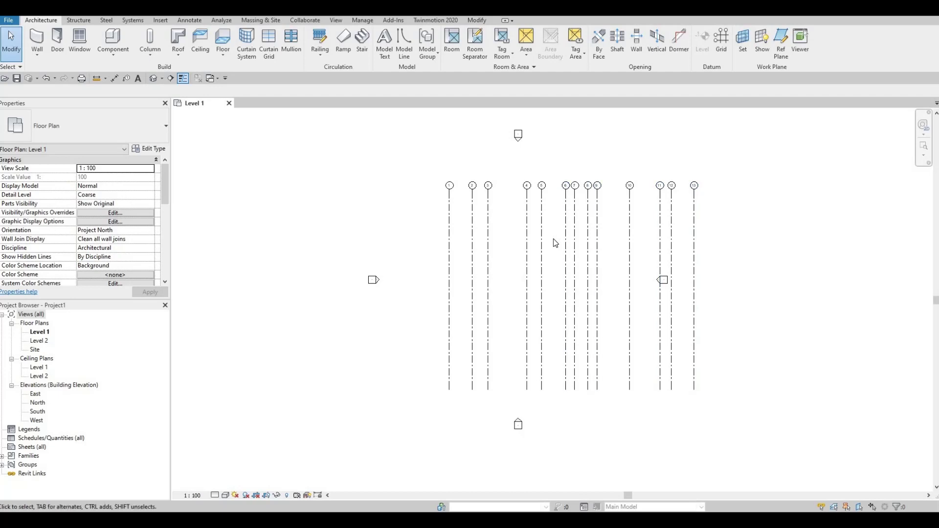
scroll(600, 247, down, 3)
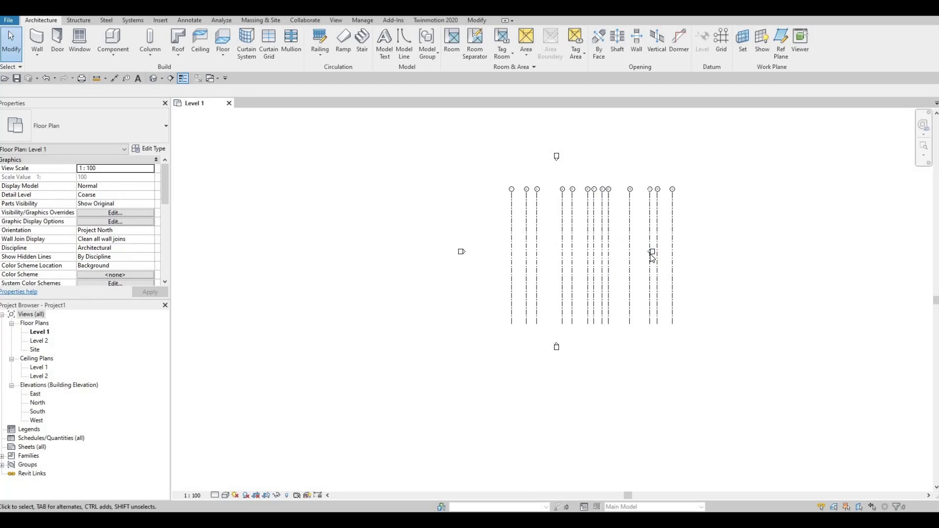
scroll(639, 240, up, 3)
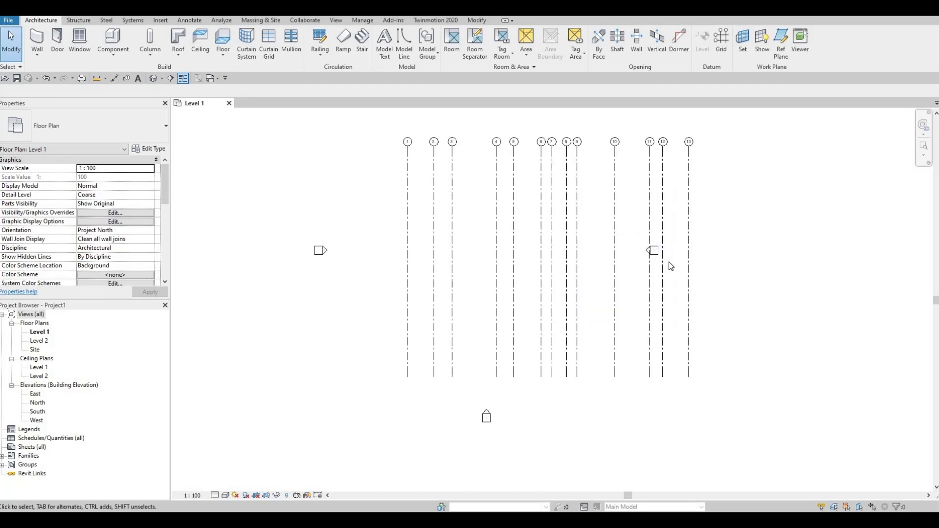
click(660, 247)
scroll(636, 252, down, 3)
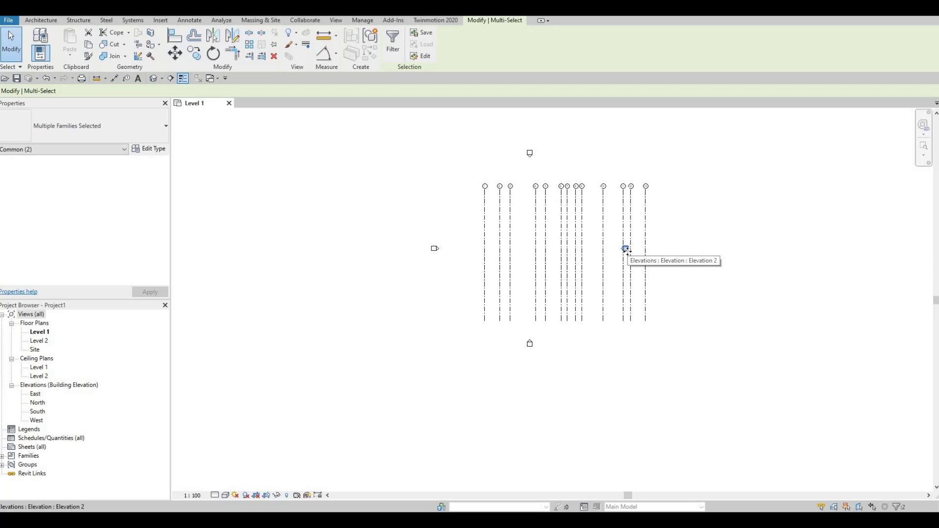
mouse_move(627, 251)
mouse_down()
mouse_move(704, 258)
mouse_move(678, 252)
mouse_move(688, 253)
mouse_up()
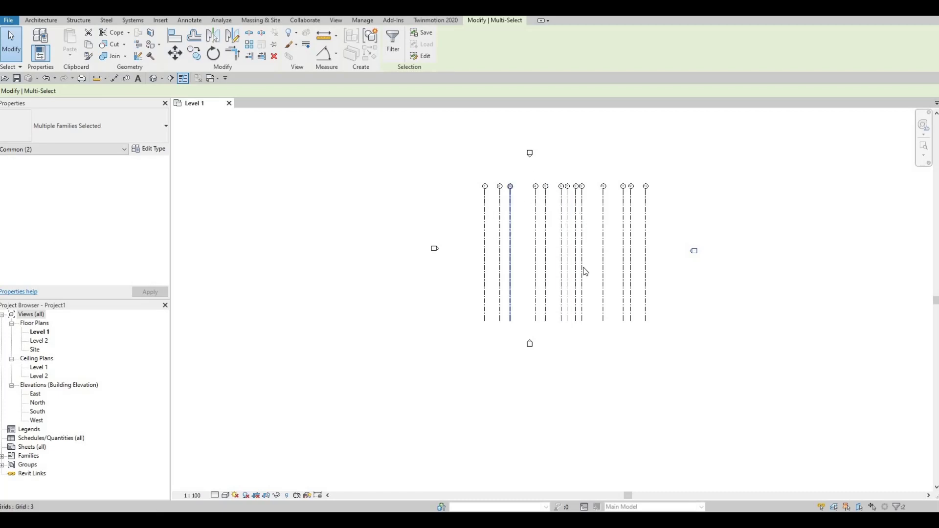
Draw a horizontal grid line from right to left across all the vertical grids, just below their bubbles, and end the Grid command
middle_drag(551, 230, 551, 272)
scroll(563, 347, down, 1)
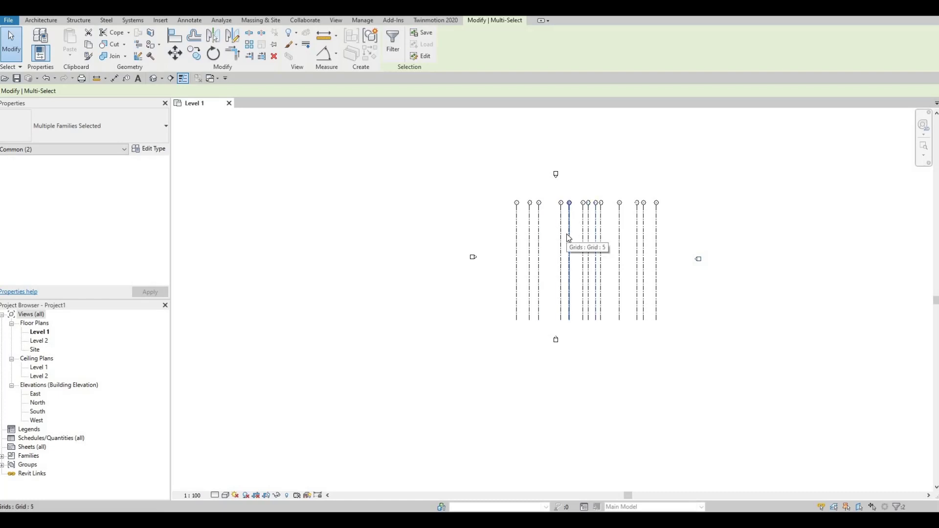
key(g)
key(r)
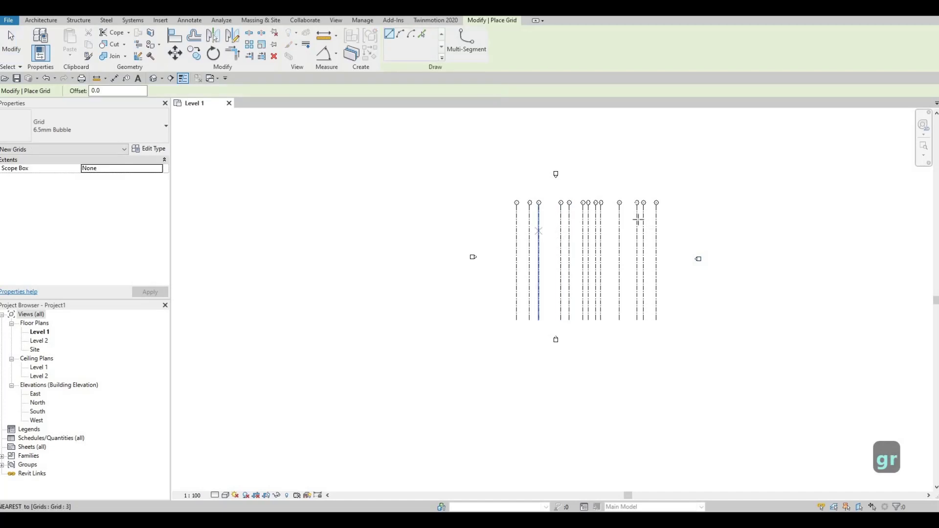
scroll(656, 222, up, 4)
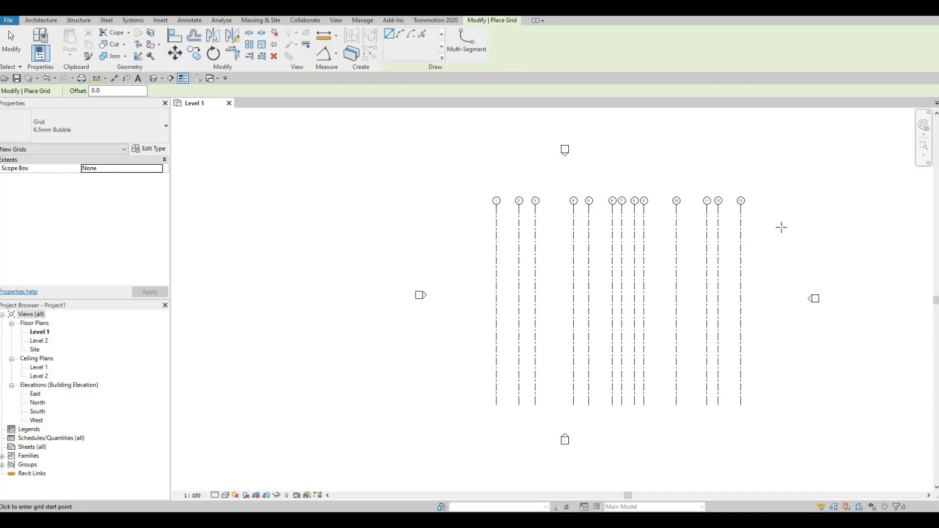
click(806, 227)
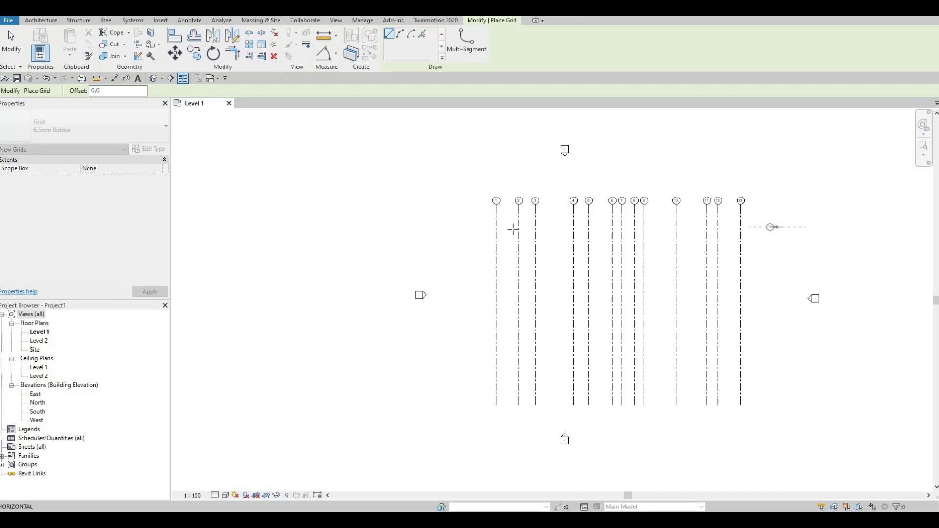
click(453, 226)
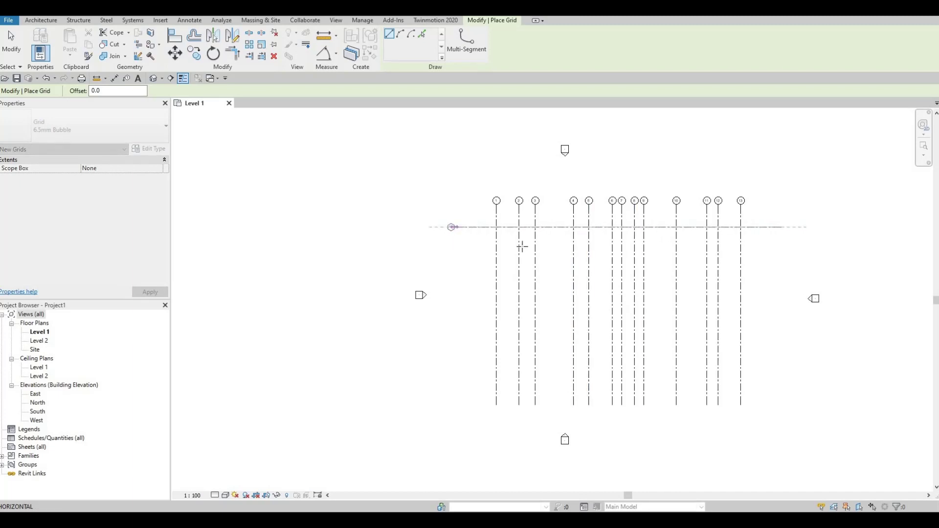
scroll(510, 250, up, 2)
middle_drag(454, 259, 395, 254)
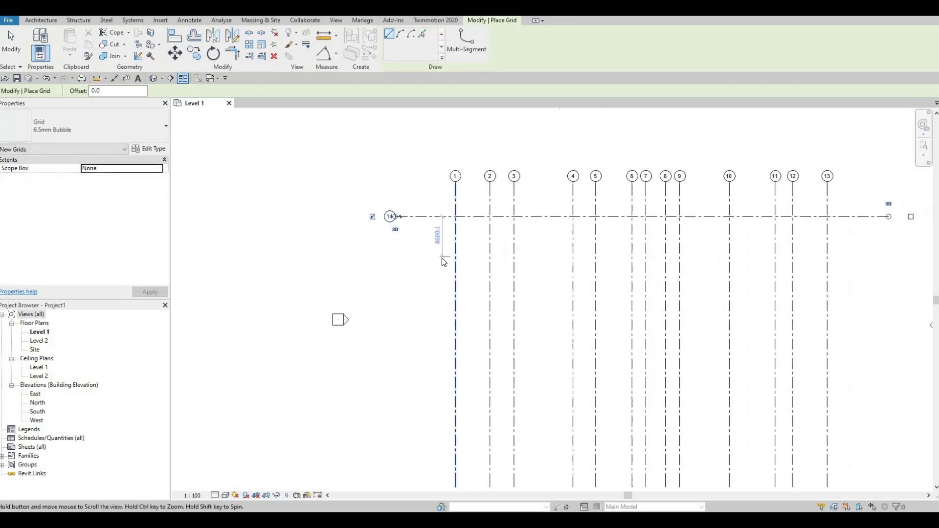
key(Escape)
key(Escape)
Rename the horizontal grid line as A in its bubble
middle_drag(480, 246, 496, 241)
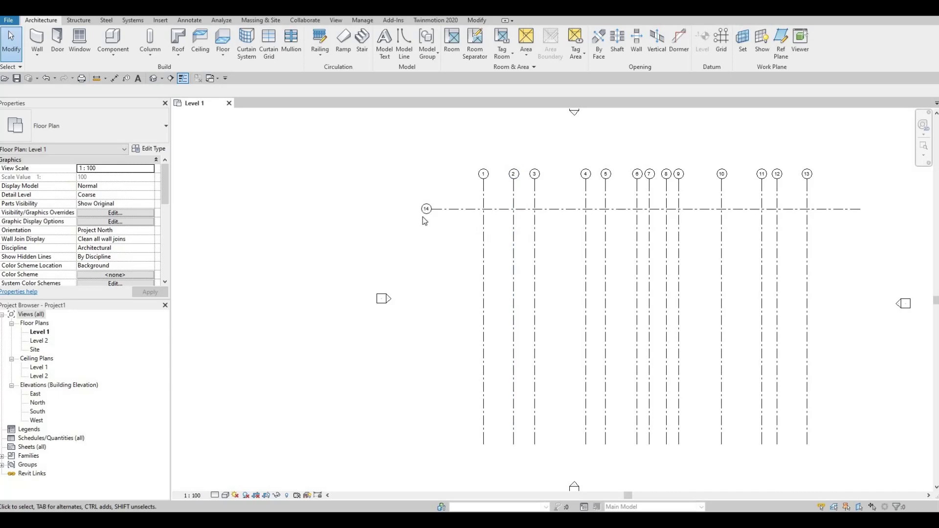
scroll(424, 211, up, 4)
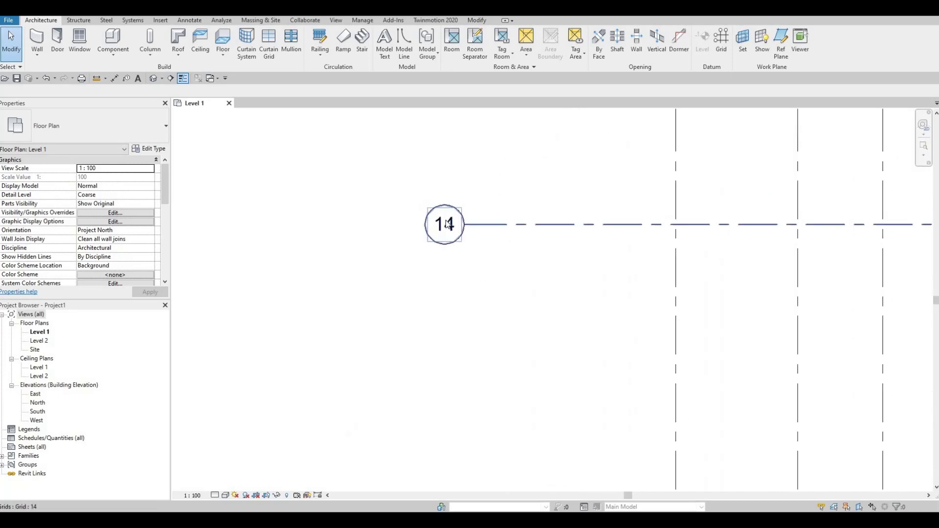
click(450, 226)
click(437, 226)
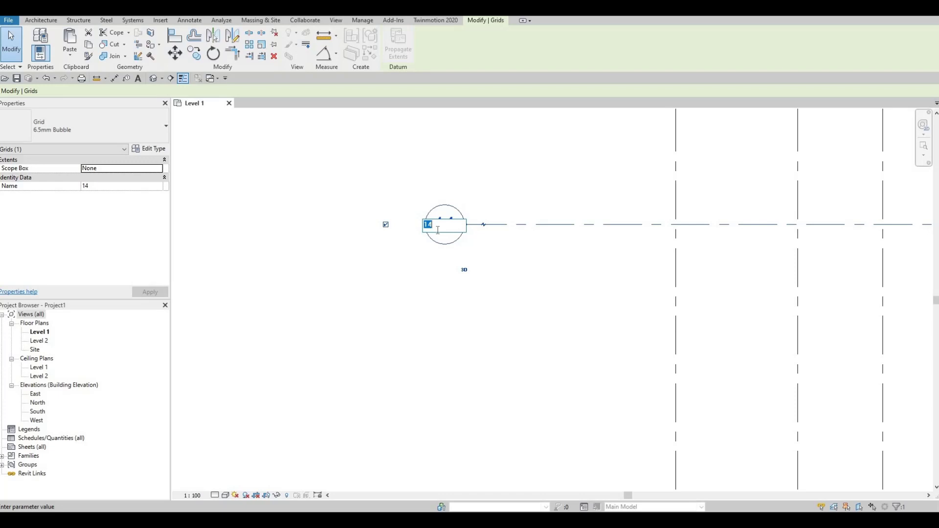
text(A)
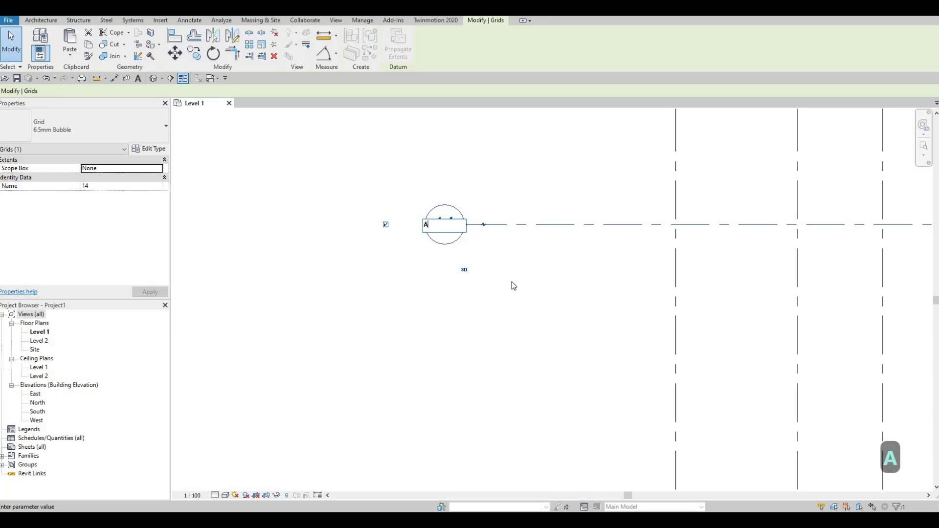
click(500, 326)
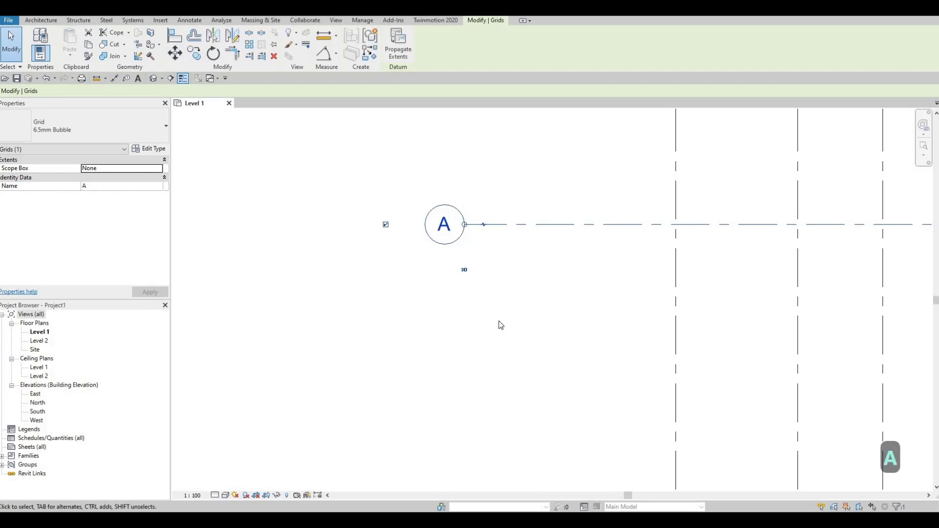
scroll(581, 313, down, 3)
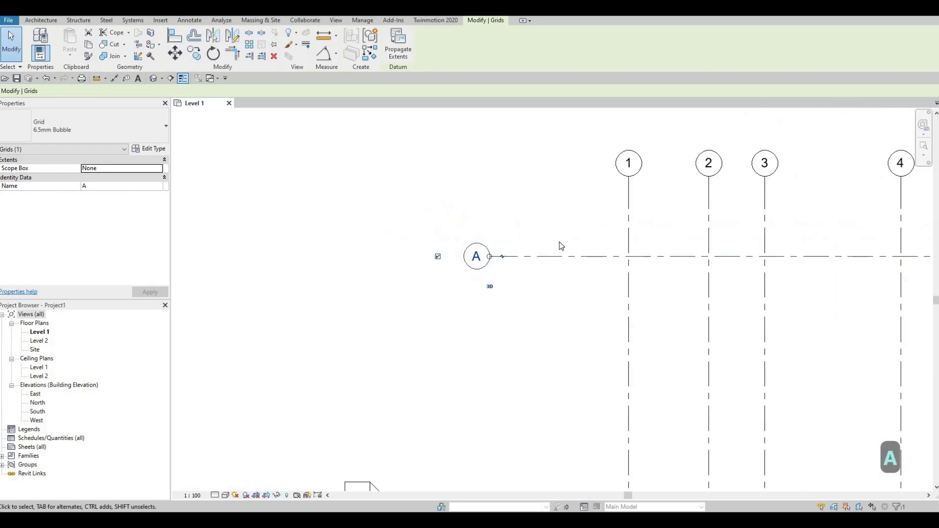
scroll(542, 261, down, 3)
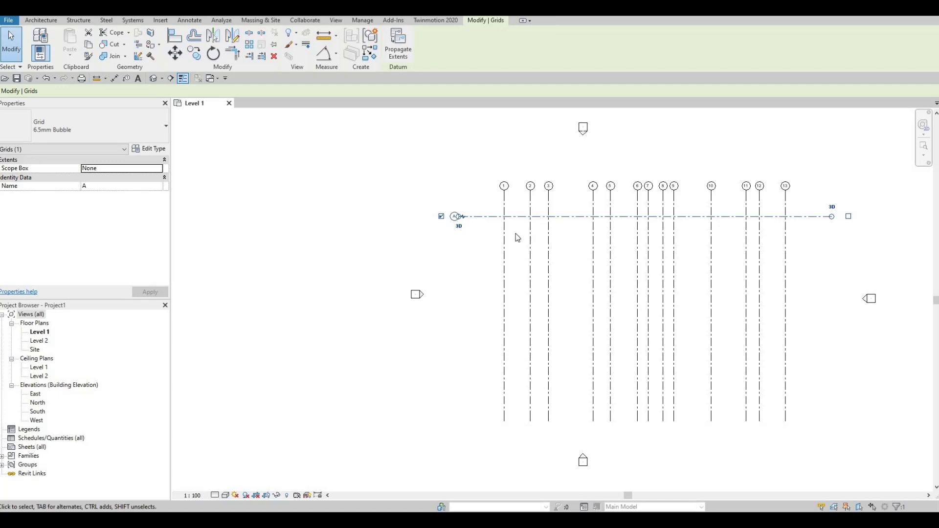
scroll(456, 222, up, 2)
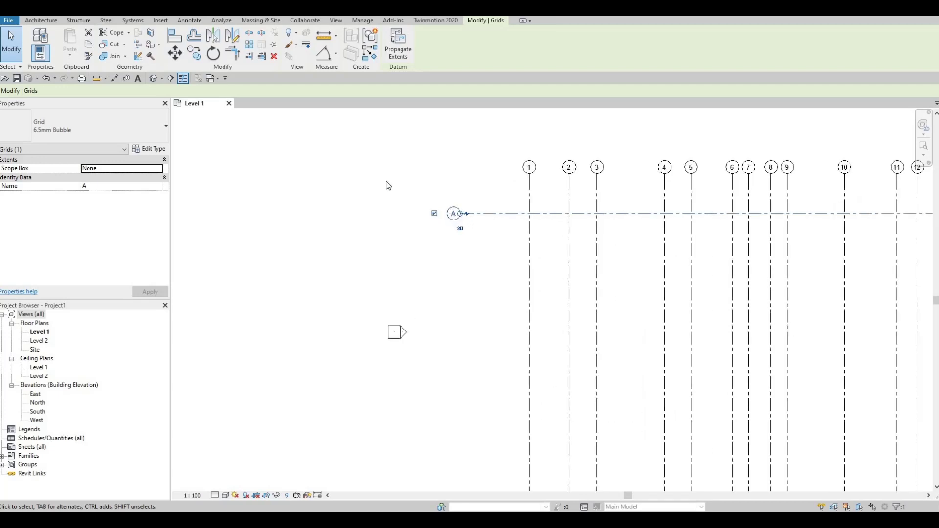
key(c)
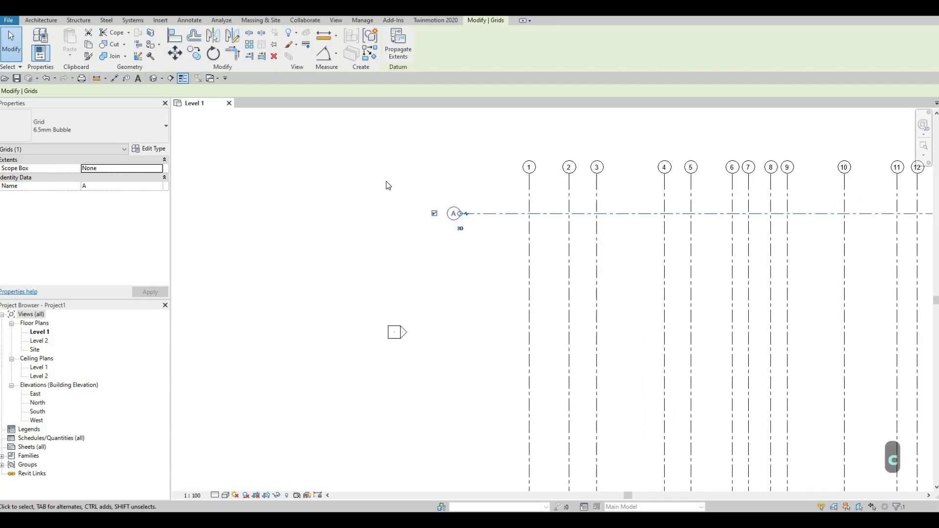
key(o)
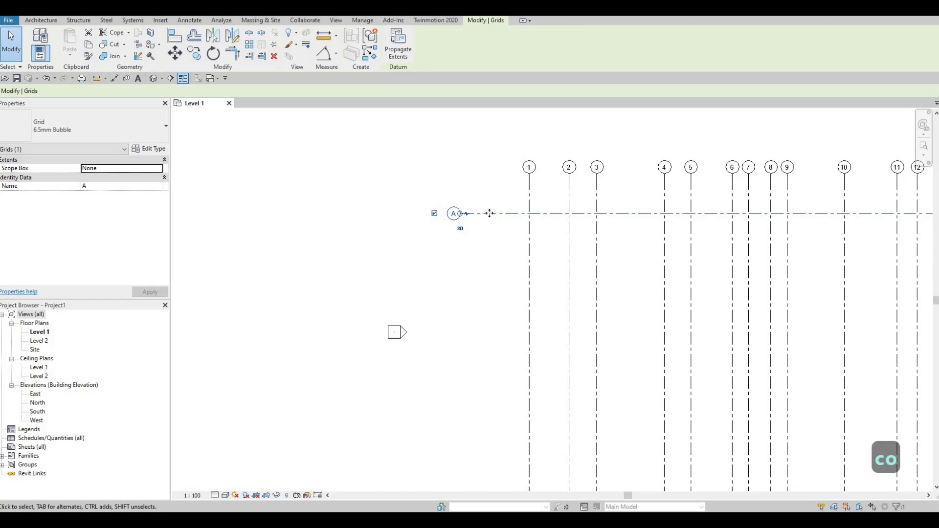
key(Escape)
key(Escape)
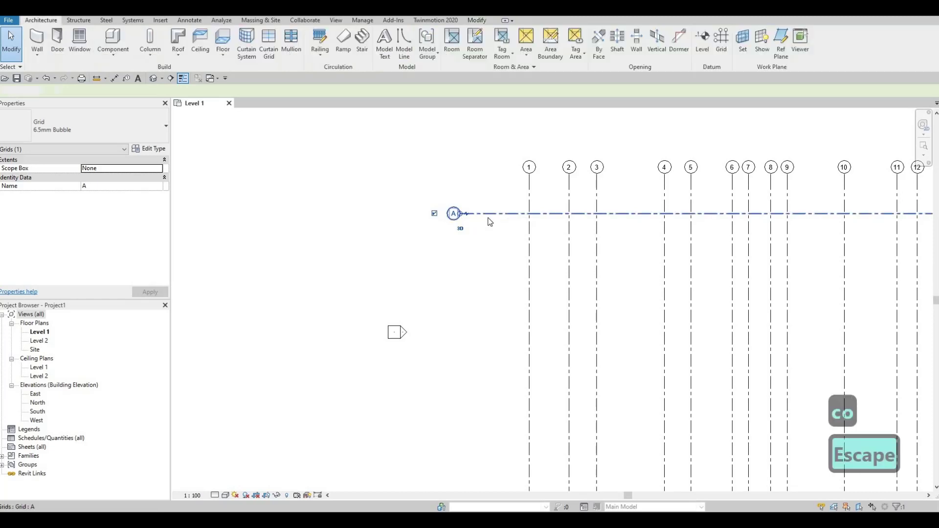
Start a multiple copy of grid line A and place the first copy 2124 mm straight below it
click(489, 215)
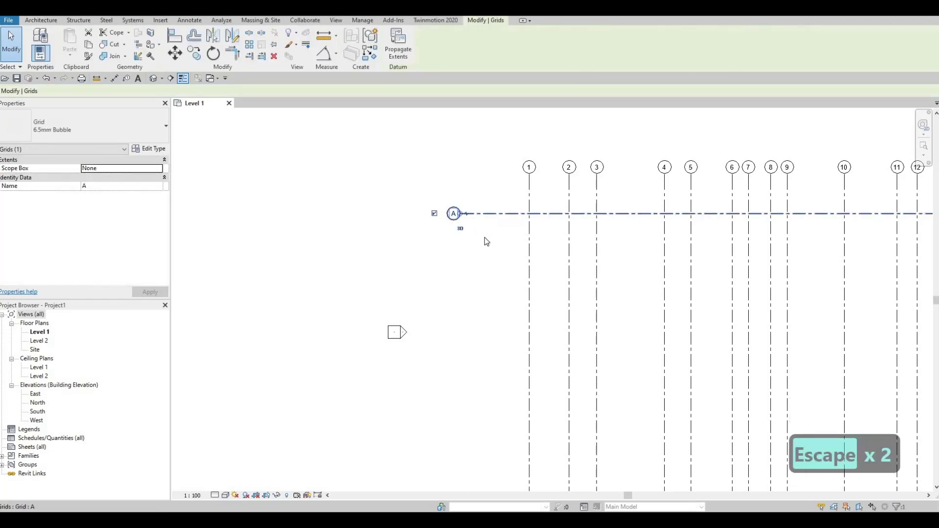
key(c)
key(o)
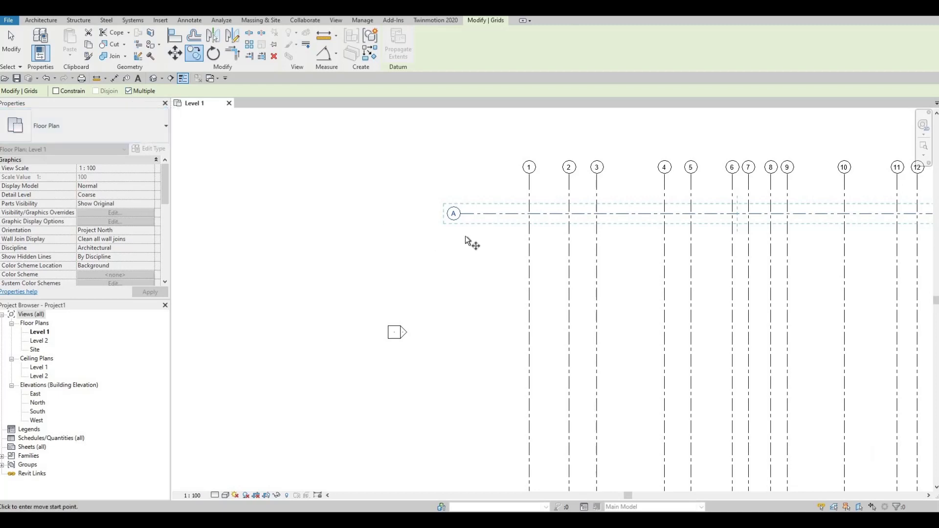
click(484, 214)
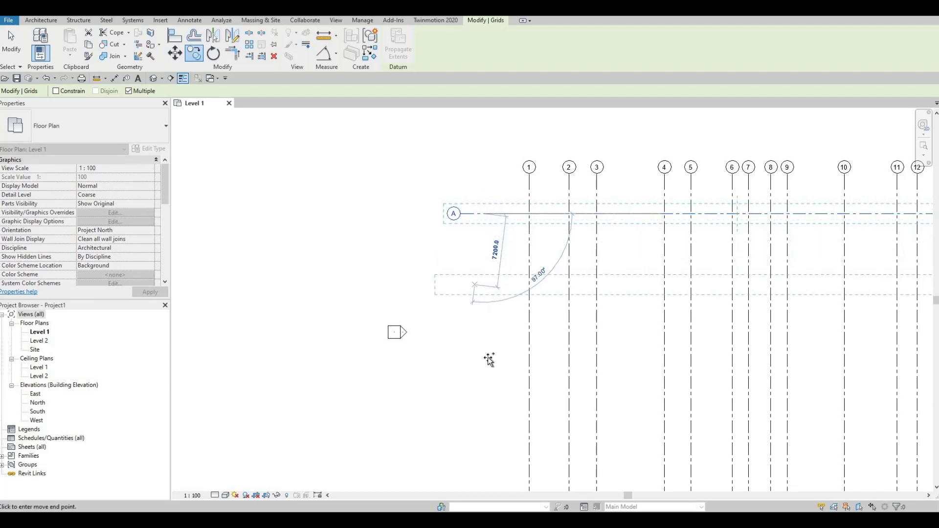
scroll(498, 287, down, 3)
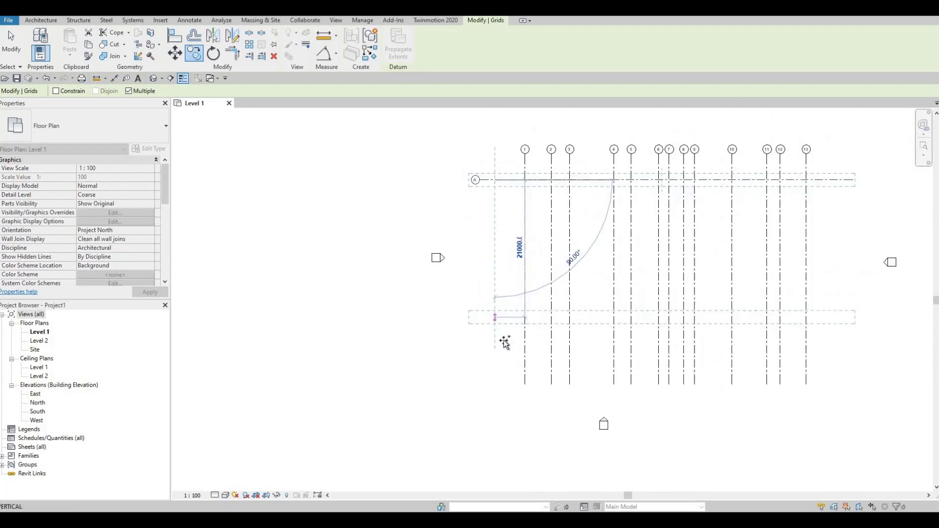
scroll(492, 362, down, 1)
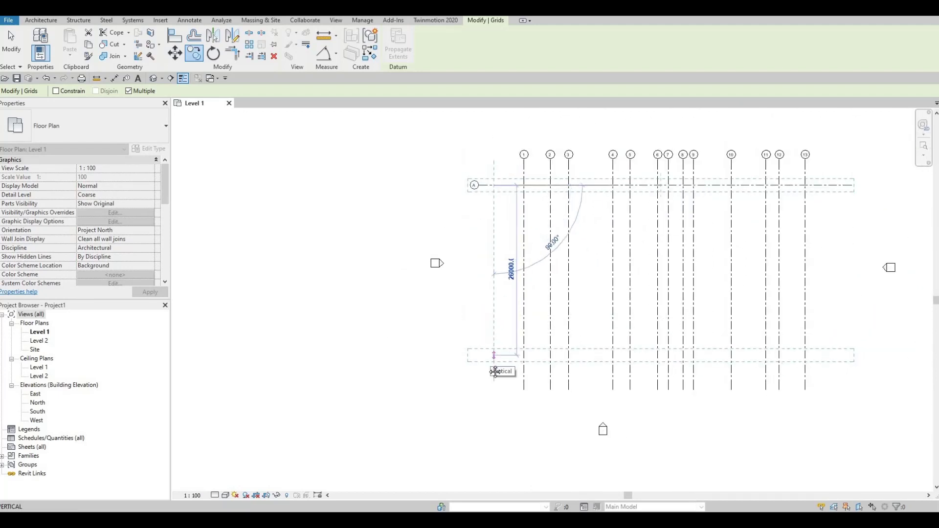
middle_drag(488, 372, 486, 371)
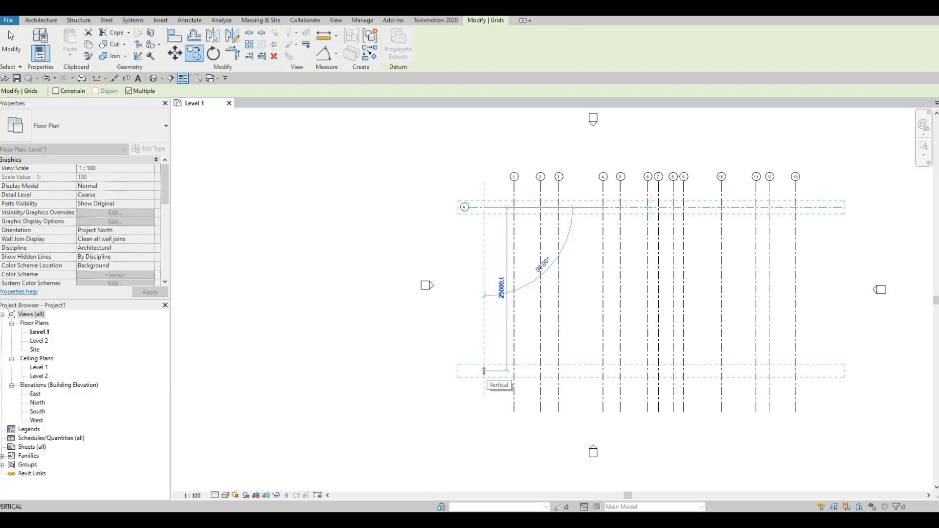
text(2124)
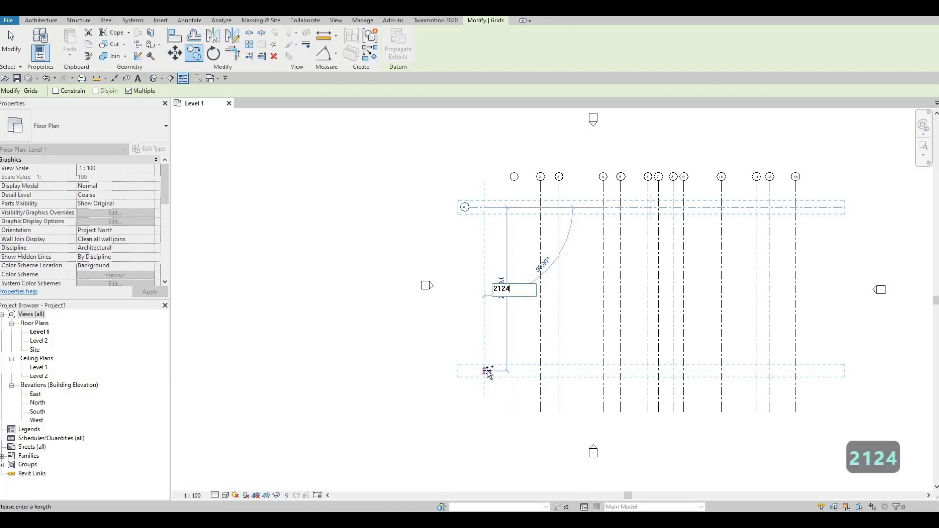
key(Return)
Place two more horizontal grid copies downward at successive spacings of 1909 mm and 4034 mm
text(19)
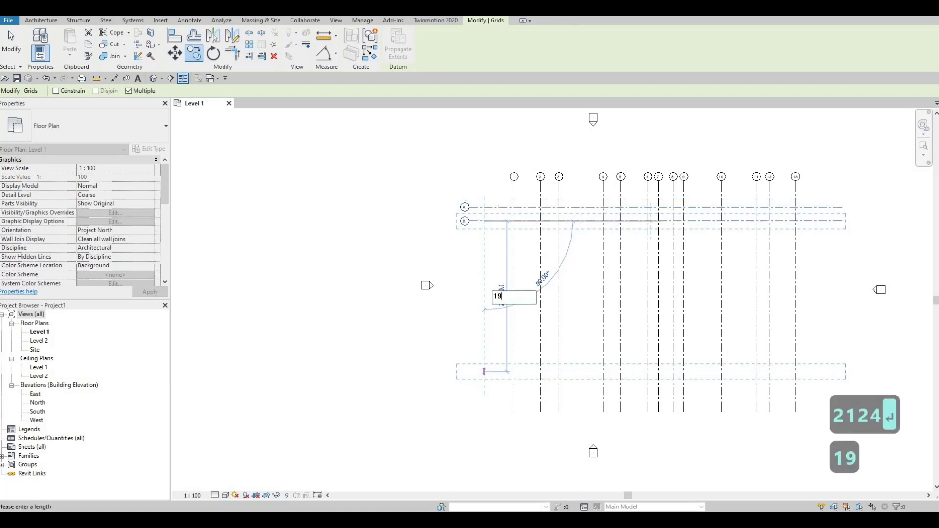
text(09)
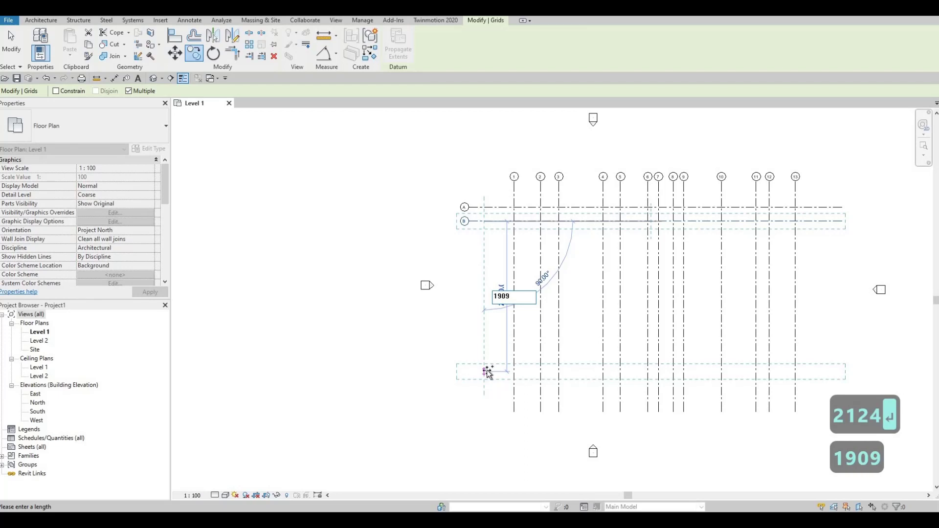
key(Return)
text(40)
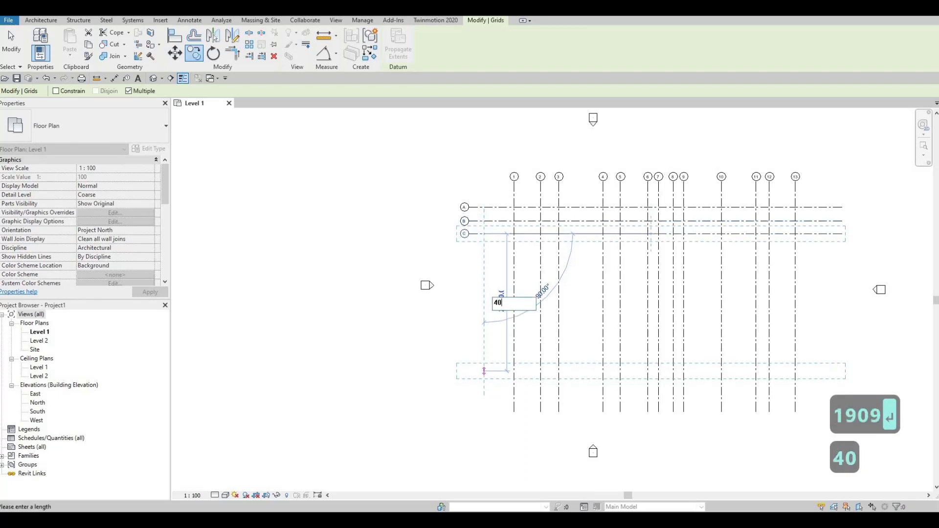
text(34)
key(Return)
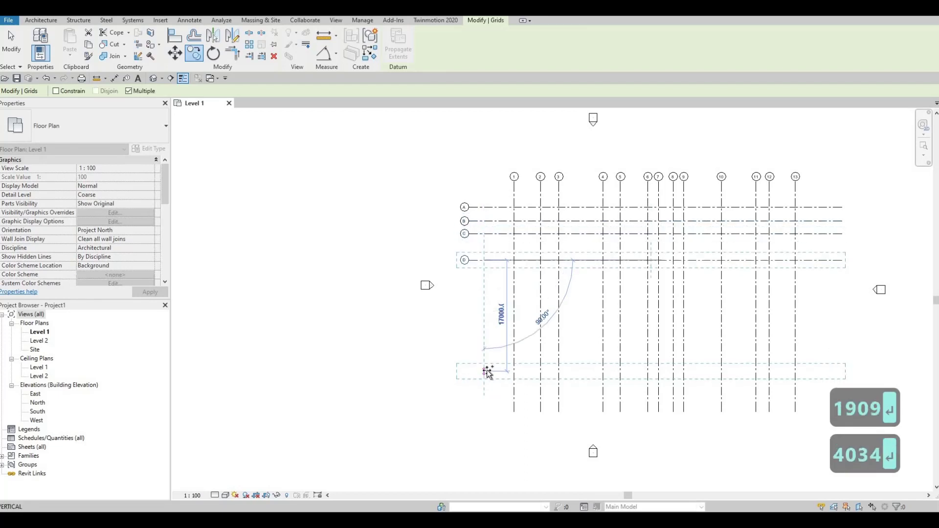
Add the next two horizontal grid copies below at successive spacings of 1823 mm and 2846 mm
text(18)
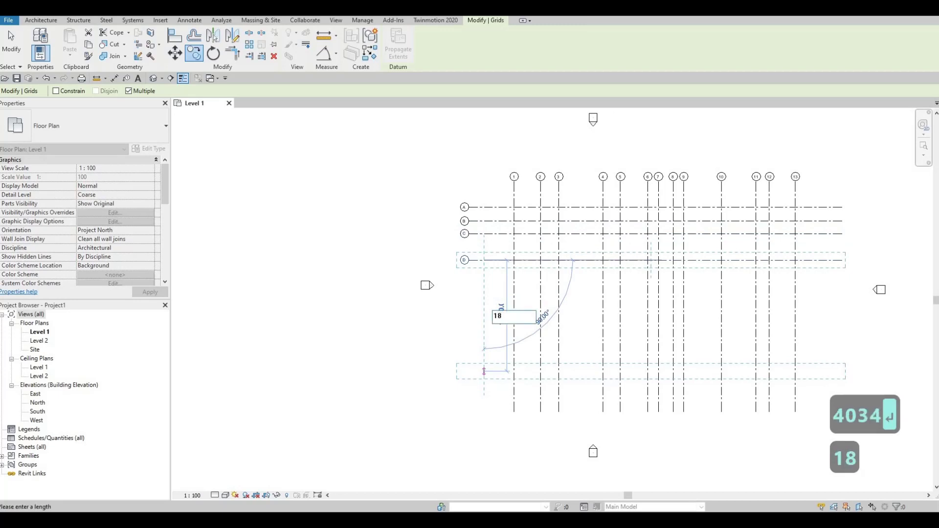
text(23)
key(Return)
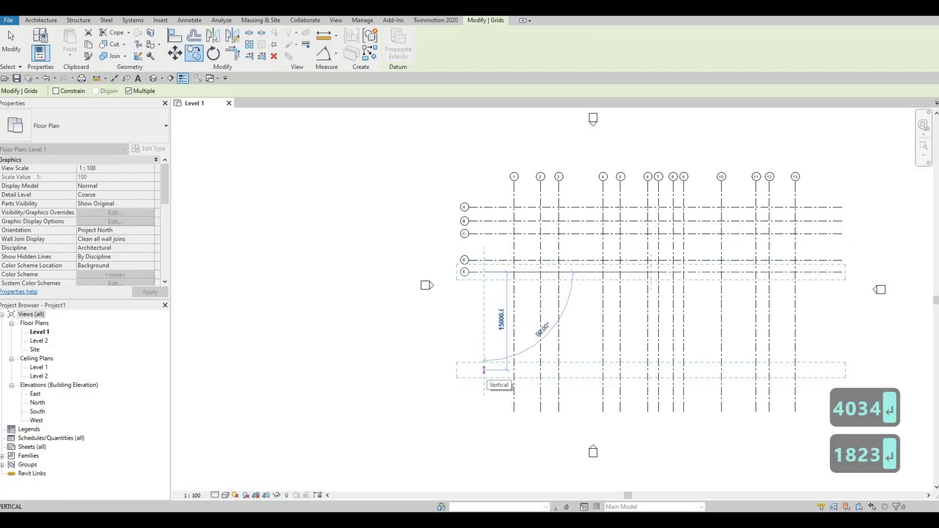
text(28)
text(46)
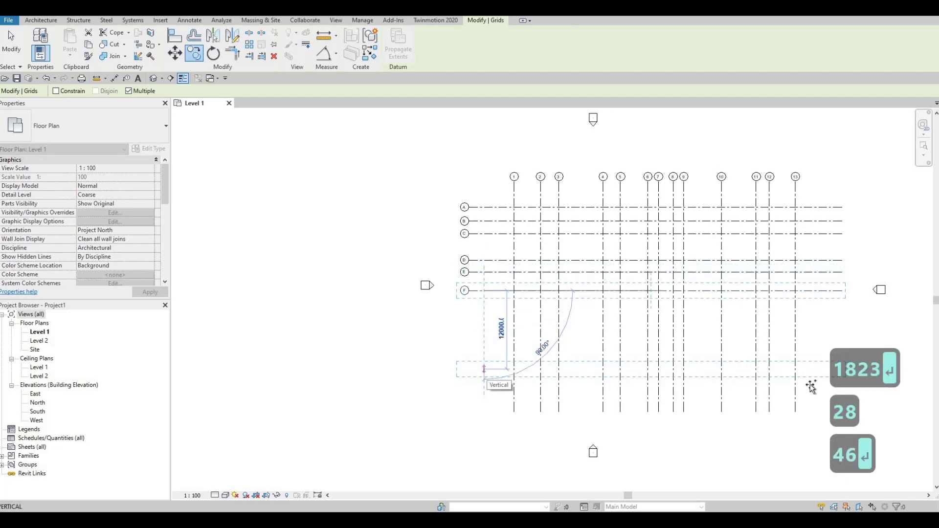
key(Return)
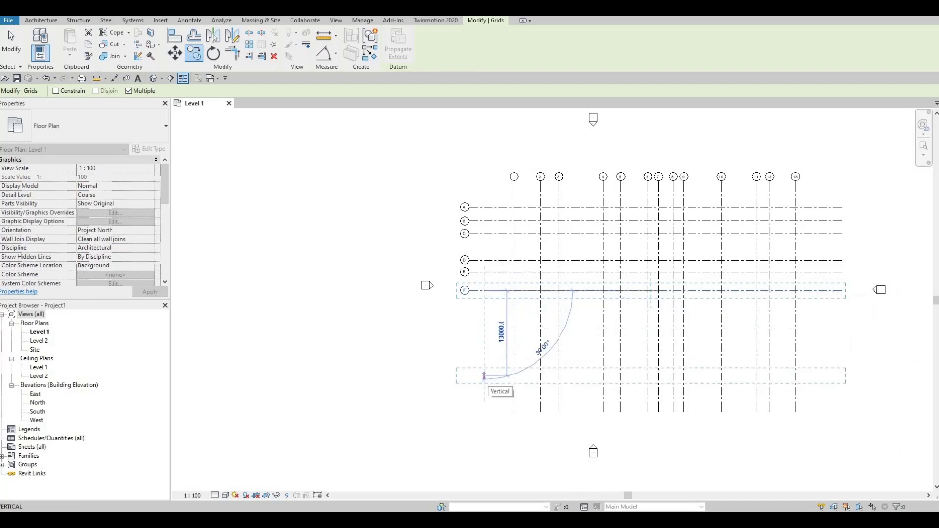
Place the last horizontal grid copy 12840 mm below grid F and end the copying
text(1284)
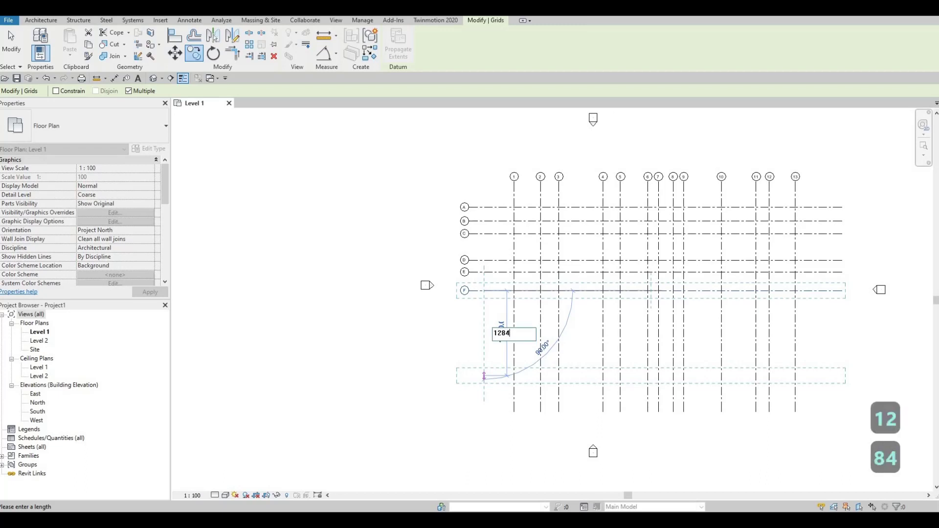
text(0)
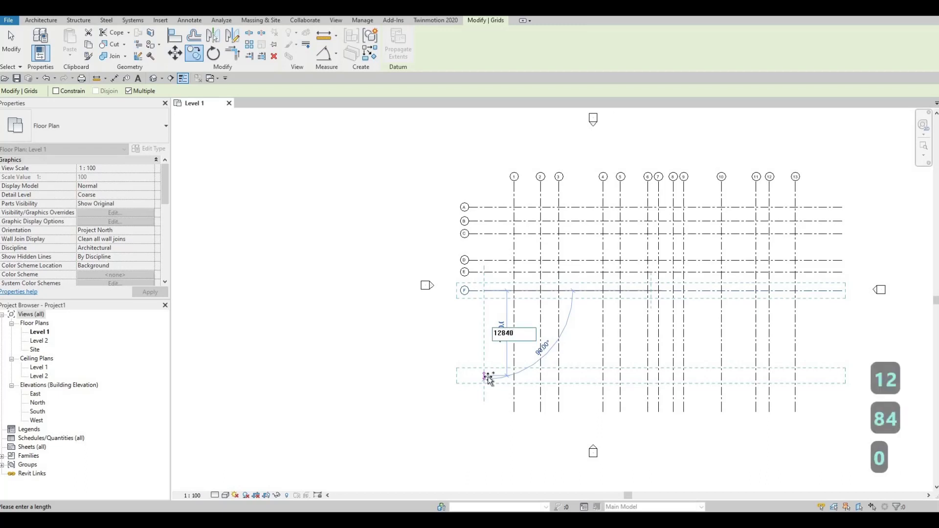
key(Return)
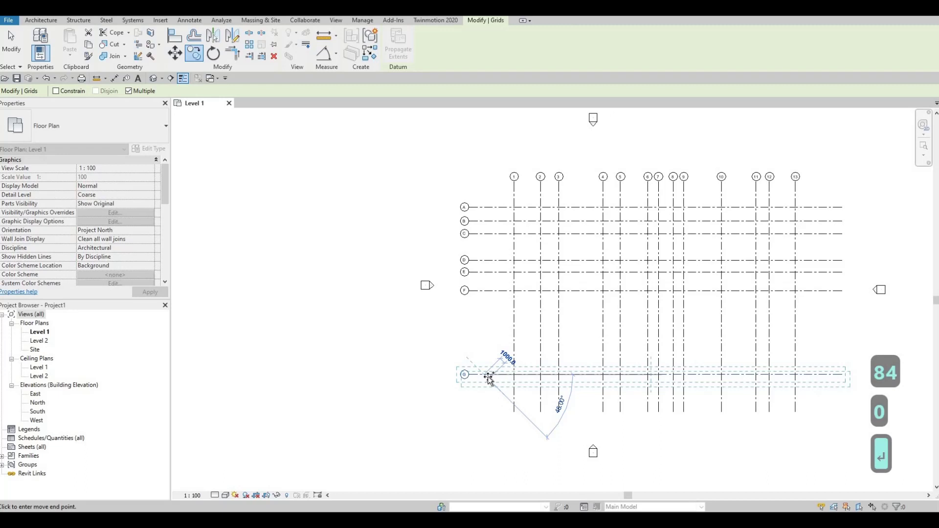
key(Escape)
key(Escape)
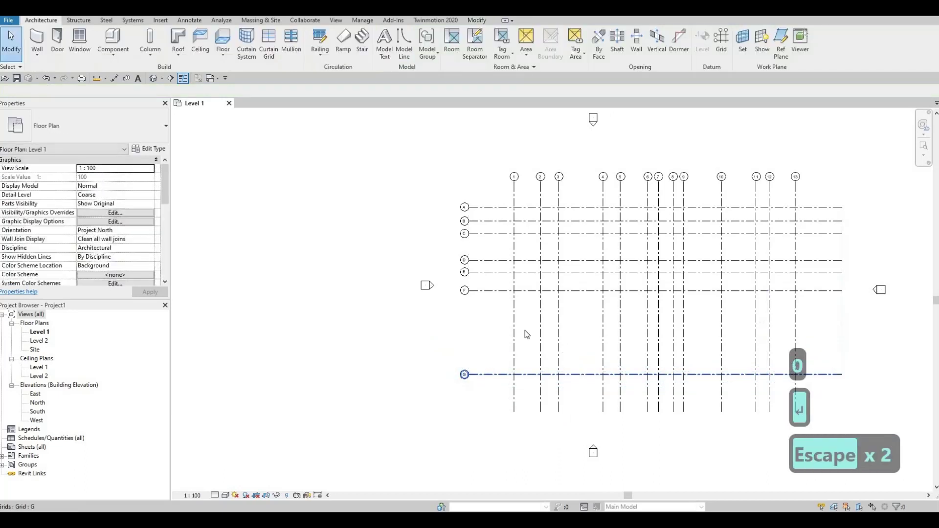
Move the whole elevation markers above and below the grid to the right, near its centre, and slightly farther out from the grid lines
scroll(453, 272, down, 2)
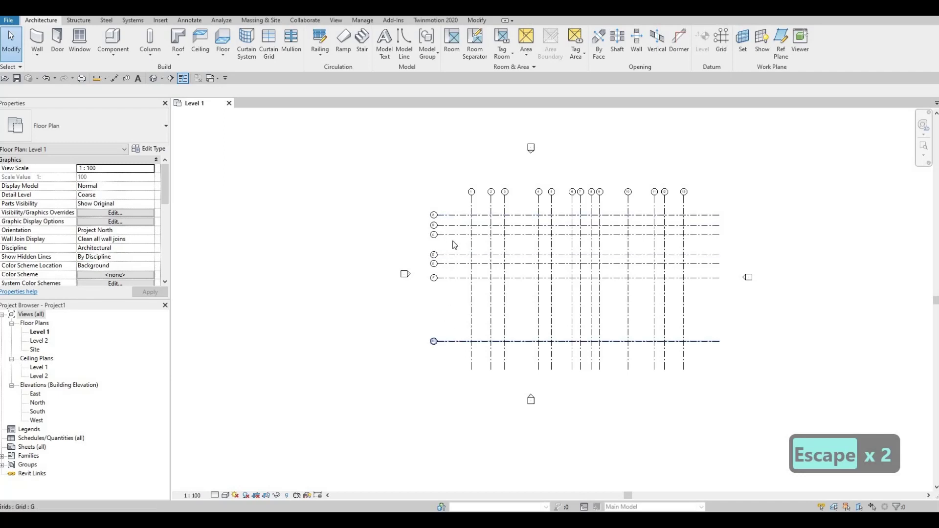
scroll(528, 244, down, 2)
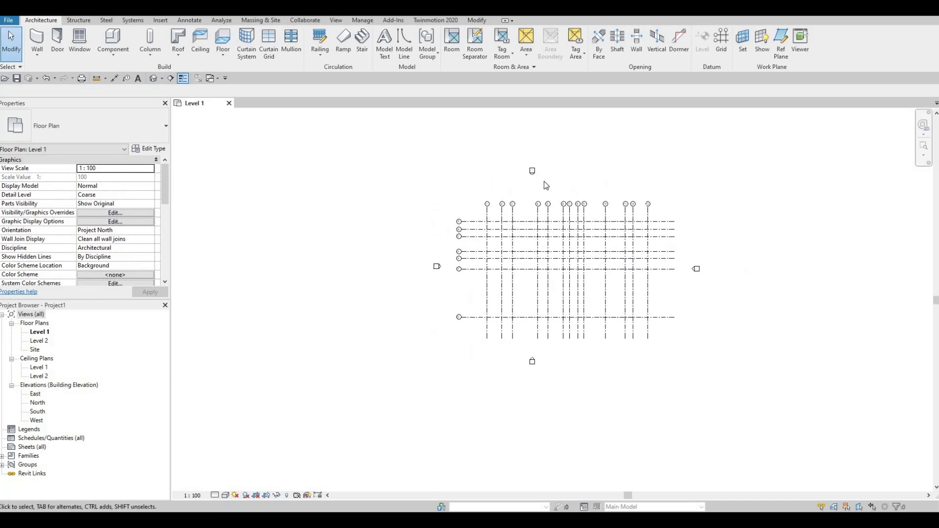
mouse_move(551, 185)
mouse_down()
mouse_move(515, 156)
mouse_move(561, 167)
mouse_up()
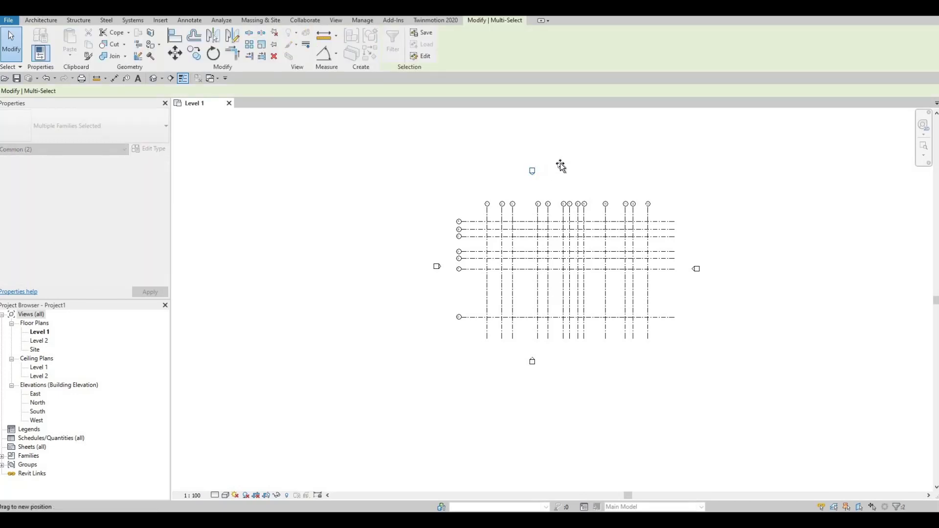
drag(544, 196, 553, 187)
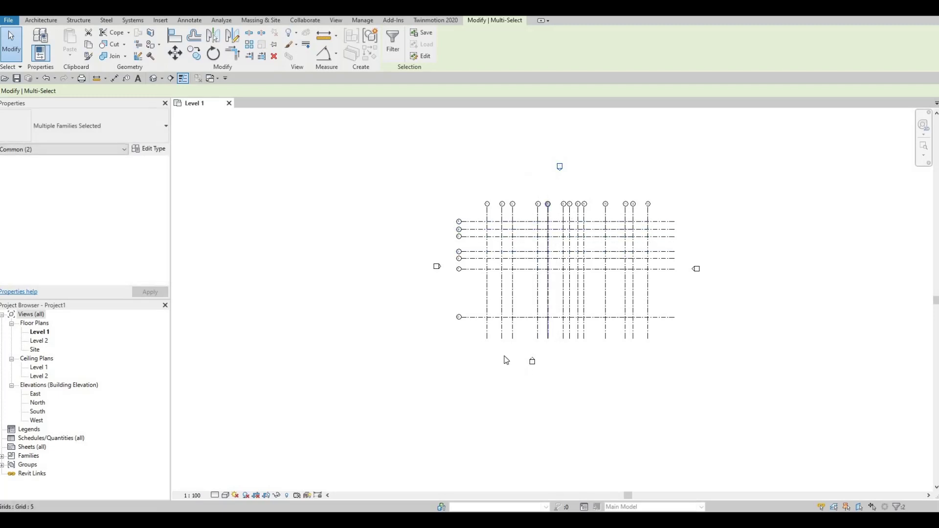
click(547, 376)
click(532, 361)
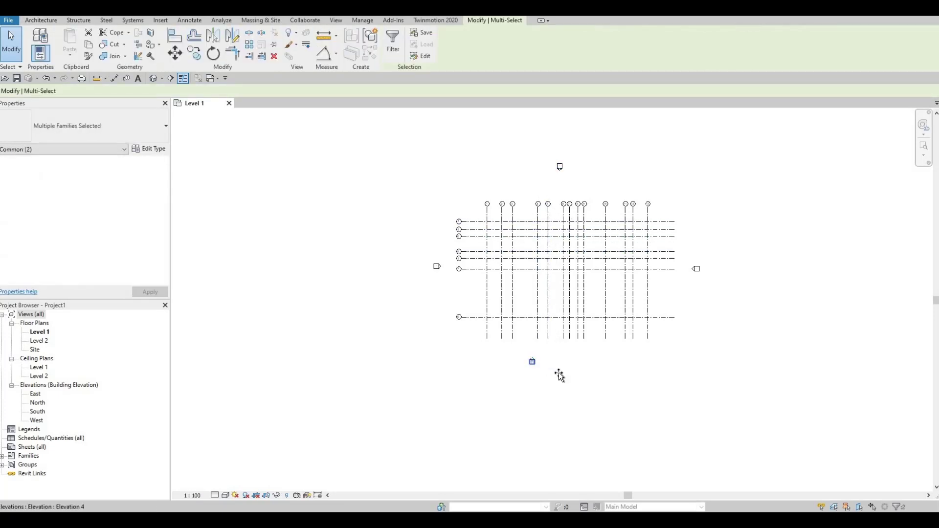
drag(557, 374, 558, 374)
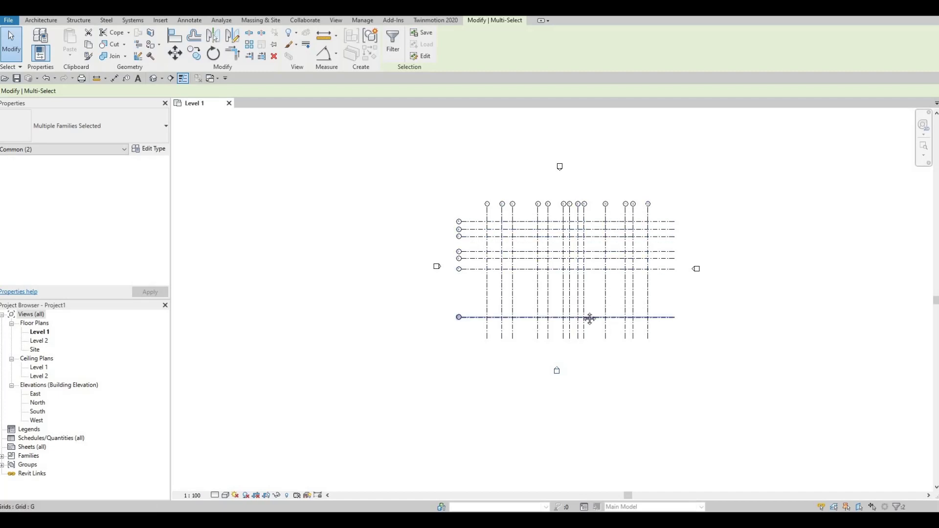
Examine the grid layout, from the lettered and numbered bubbles to the free ends of the horizontal lines beyond grid 13
scroll(591, 316, up, 1)
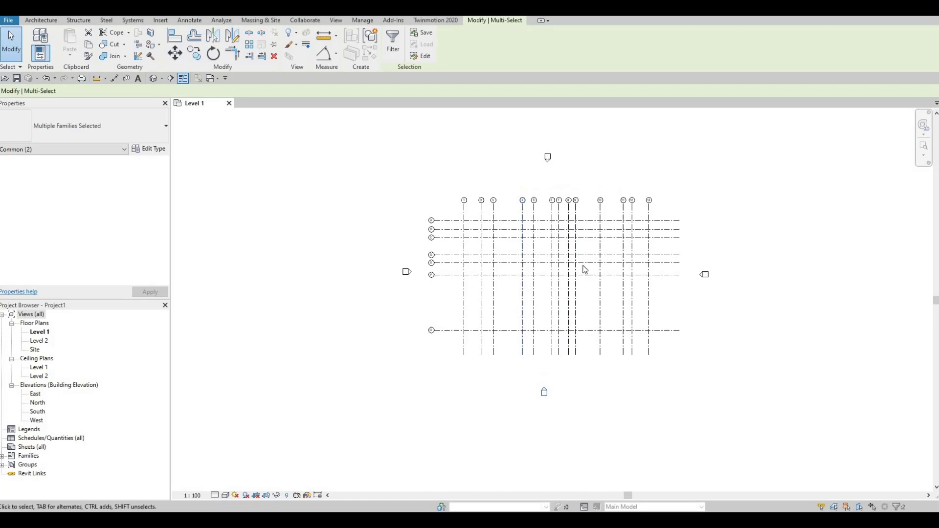
scroll(587, 281, up, 2)
middle_drag(465, 226, 424, 213)
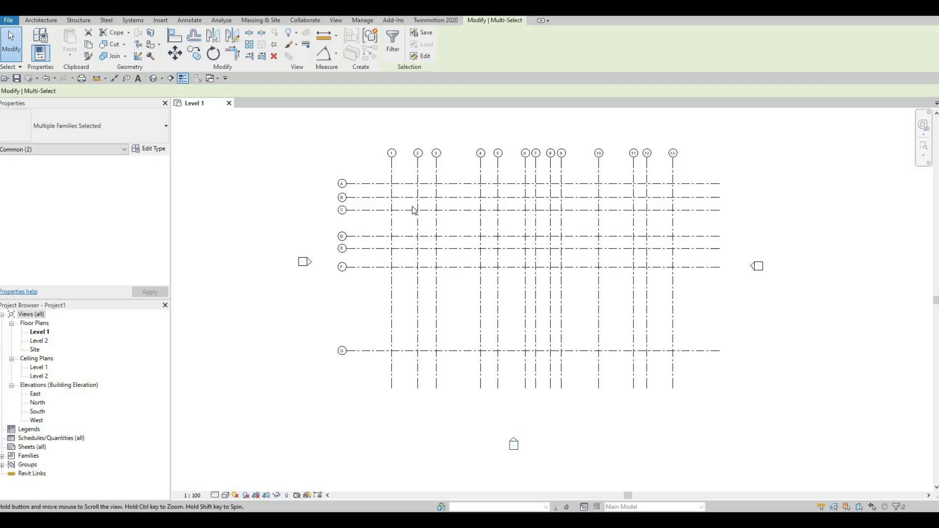
middle_drag(413, 209, 391, 223)
scroll(379, 202, up, 2)
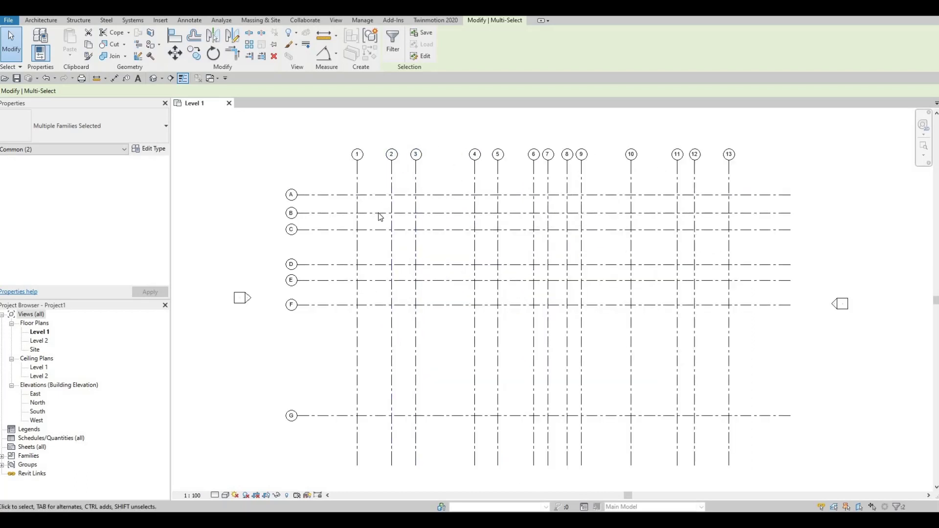
middle_drag(770, 204, 666, 191)
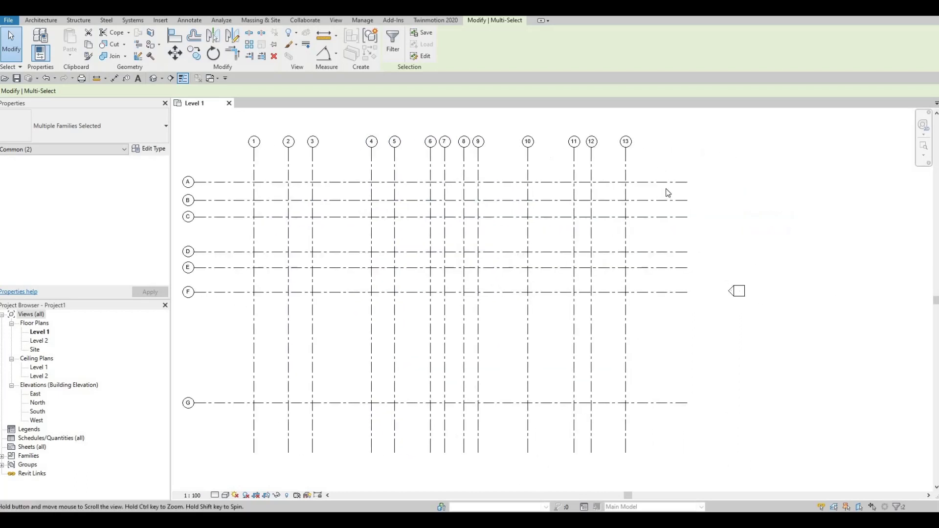
scroll(668, 194, up, 2)
scroll(675, 200, down, 3)
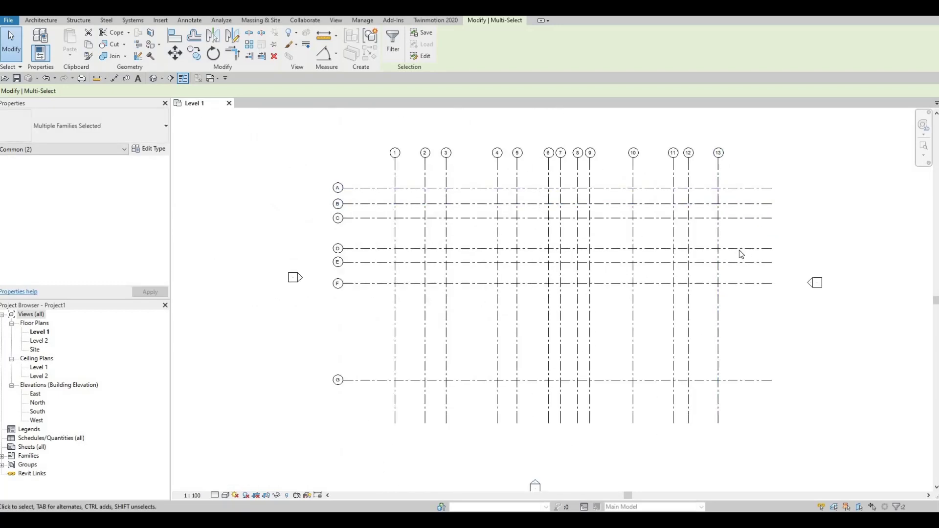
scroll(724, 236, down, 1)
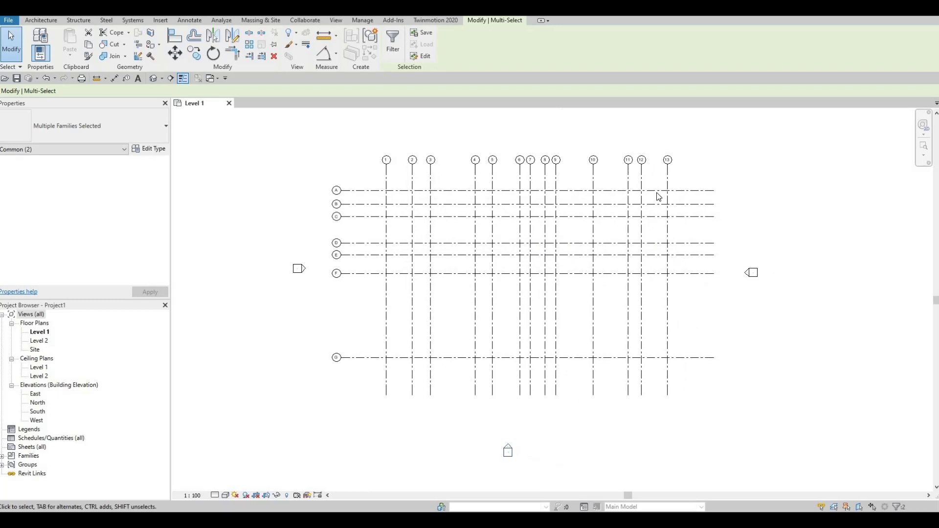
scroll(657, 194, up, 2)
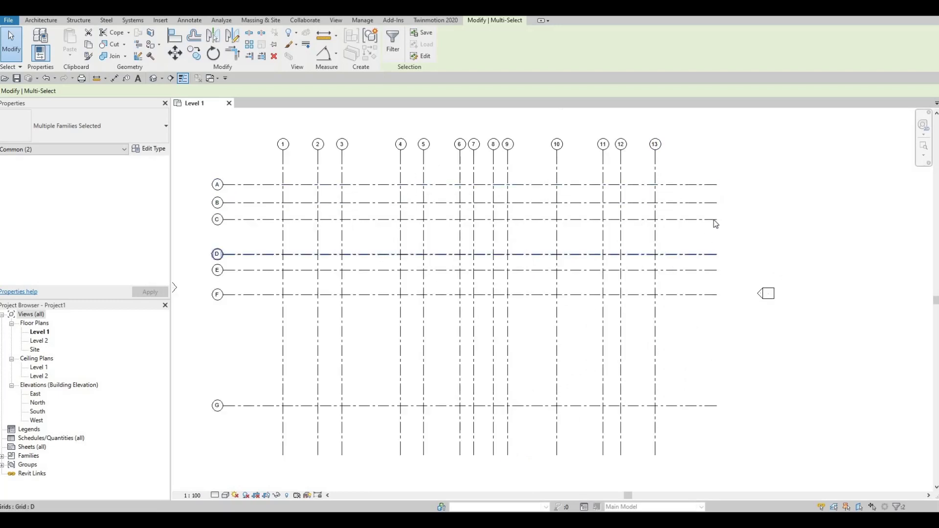
Show the grid bubbles at the right-hand ends of horizontal grids A, B, C and D
click(739, 186)
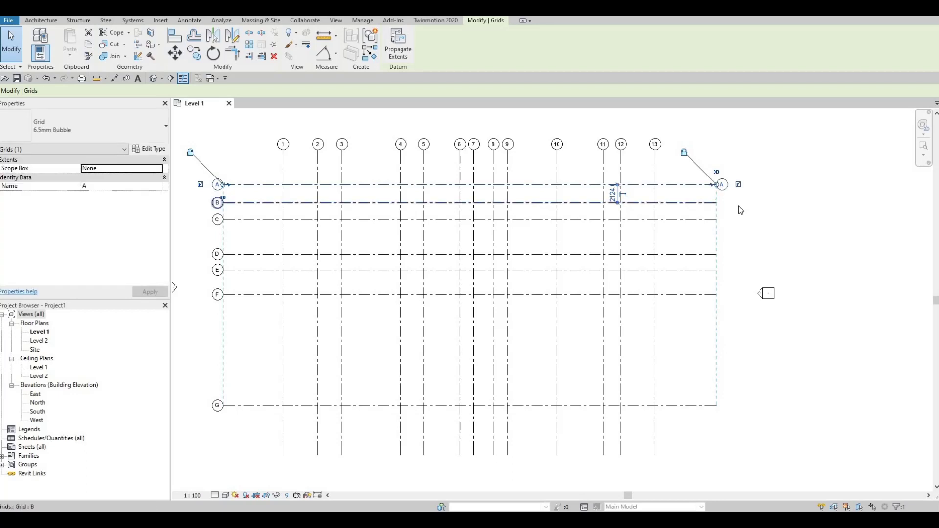
click(739, 204)
scroll(736, 209, up, 3)
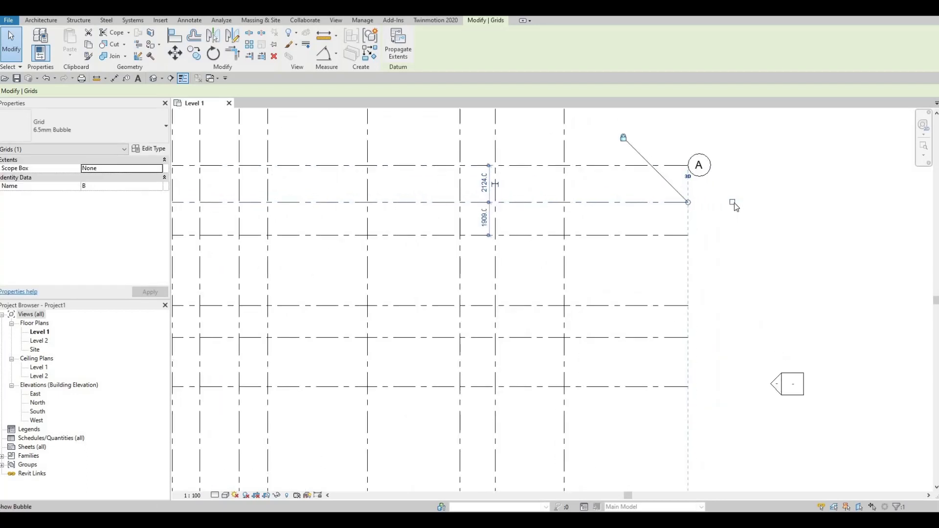
click(734, 202)
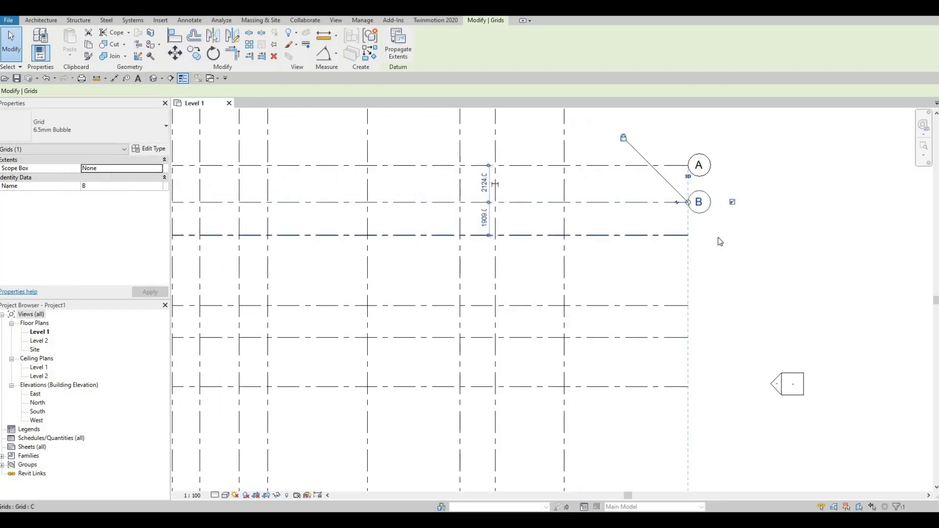
click(666, 236)
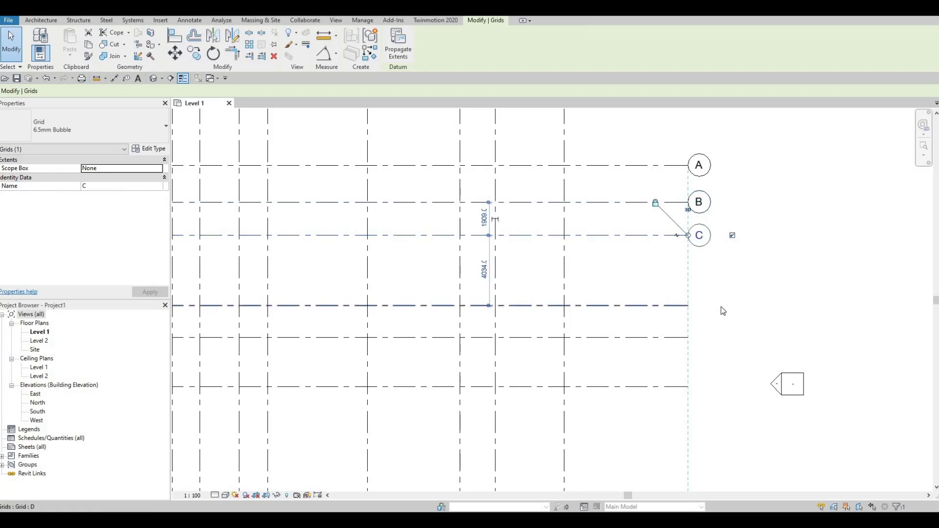
click(667, 305)
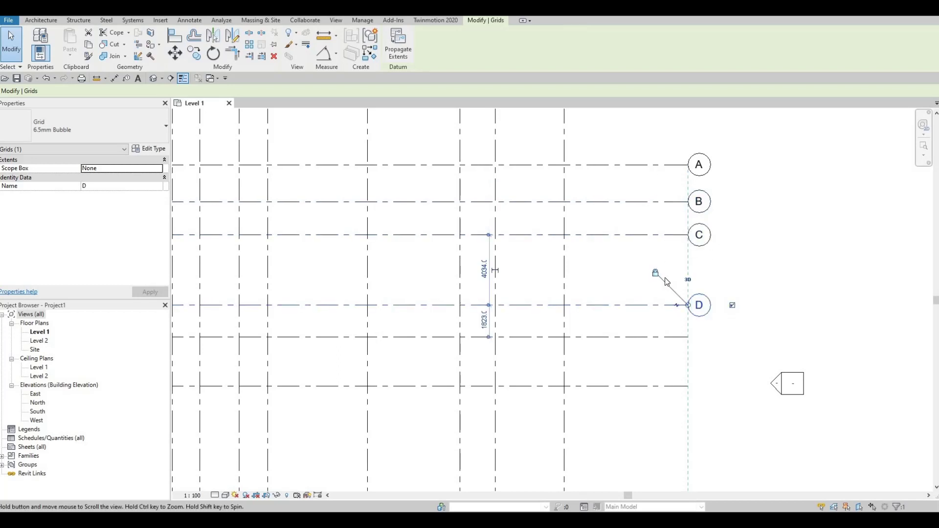
Show the grid bubbles at the right-hand ends of horizontal grids E and F
middle_drag(708, 346, 709, 283)
click(685, 274)
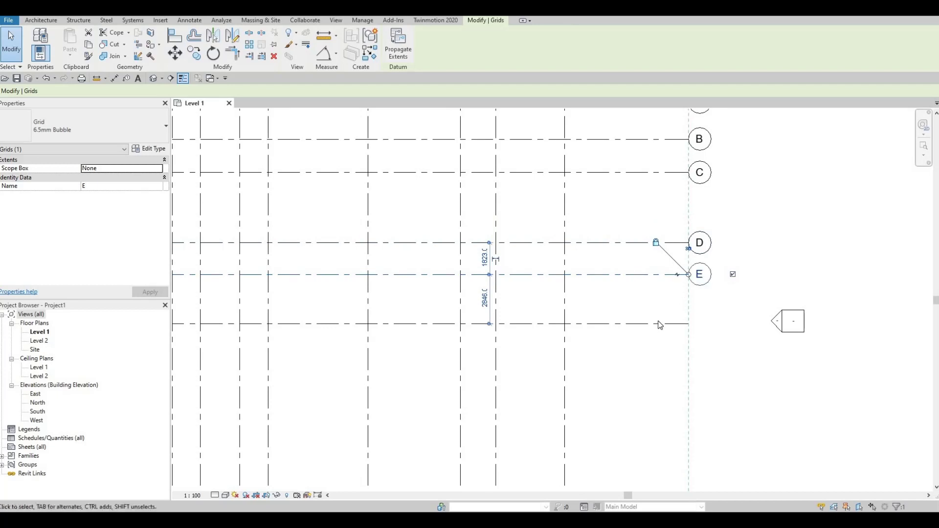
click(696, 324)
click(732, 324)
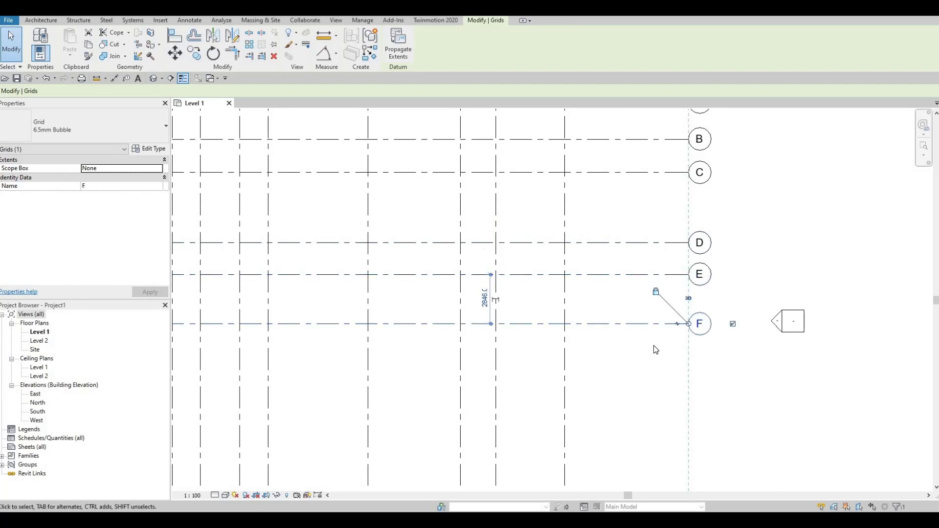
Show the bubble at the lower end of grid 13 and at the right-hand end of grid G
middle_drag(675, 358, 702, 315)
scroll(703, 315, down, 2)
middle_drag(630, 427, 713, 309)
click(713, 308)
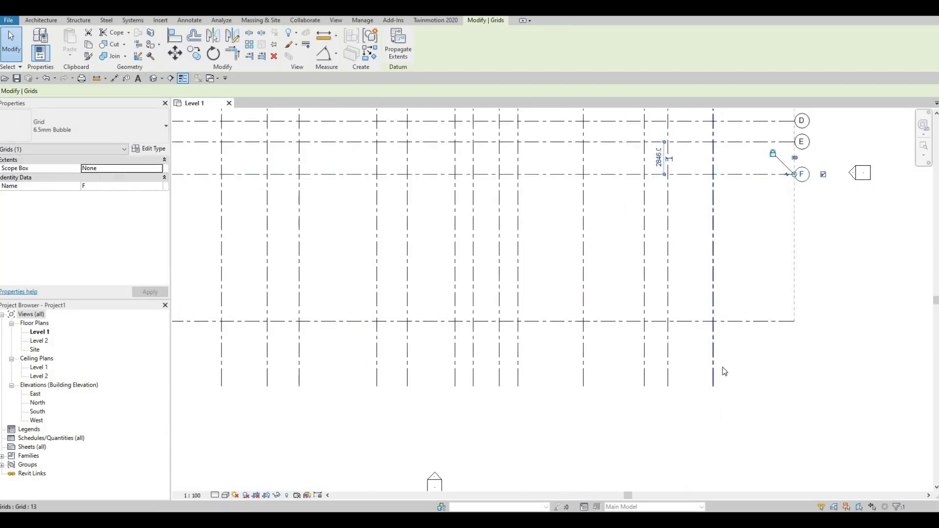
click(713, 416)
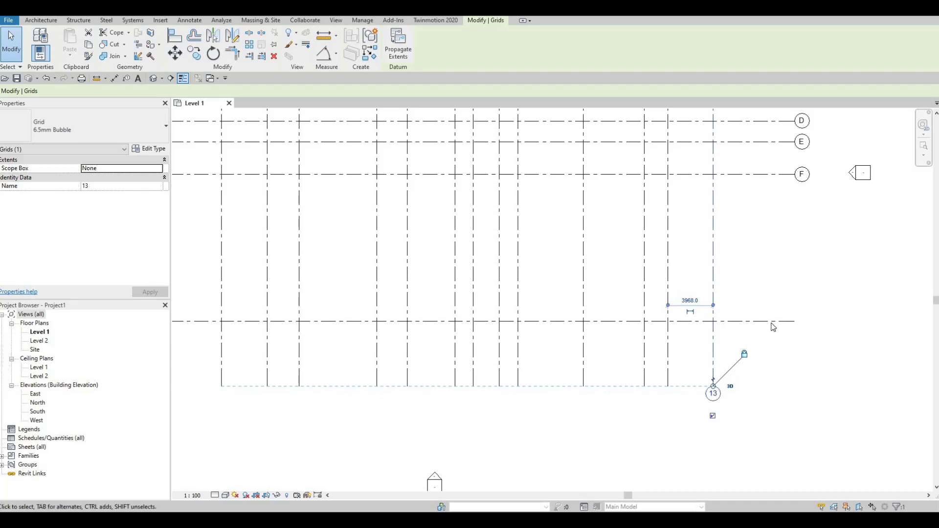
click(819, 322)
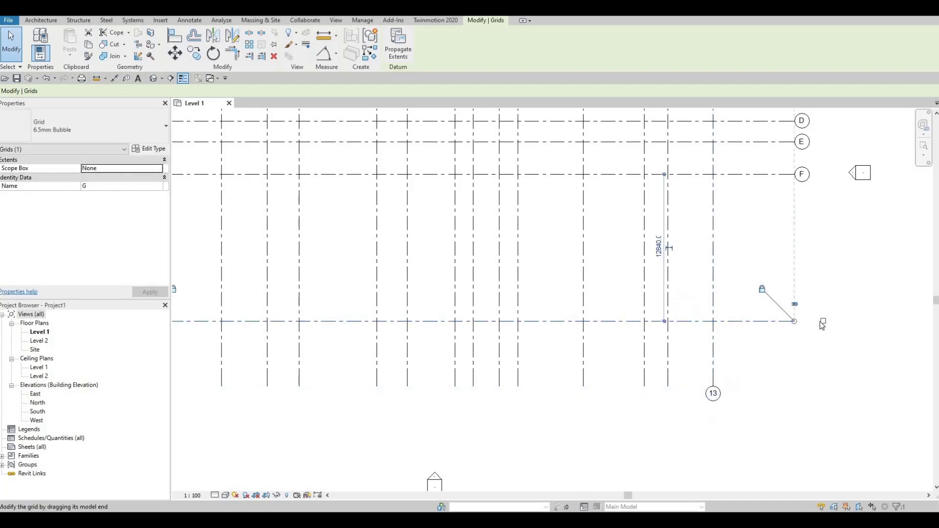
Show the grid bubbles at the lower ends of vertical grids 12, 11, 10 and 9
click(667, 342)
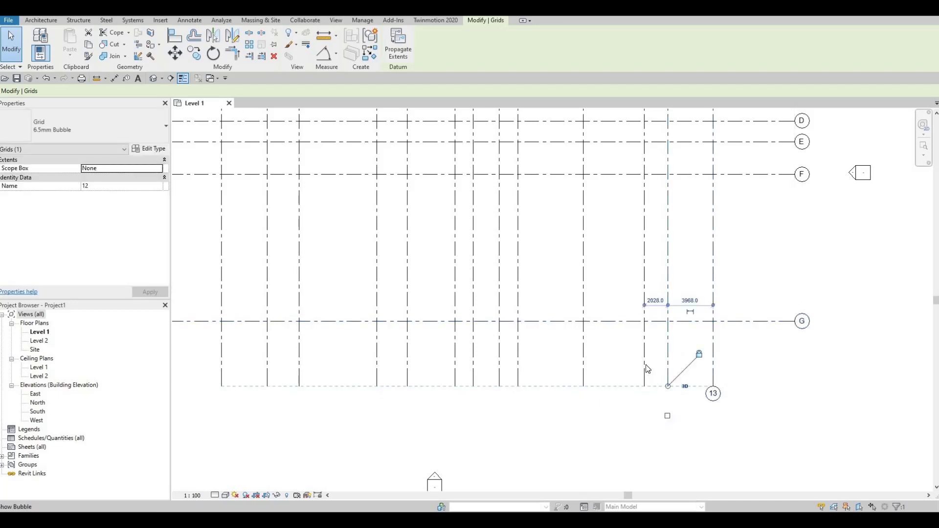
click(668, 416)
click(644, 379)
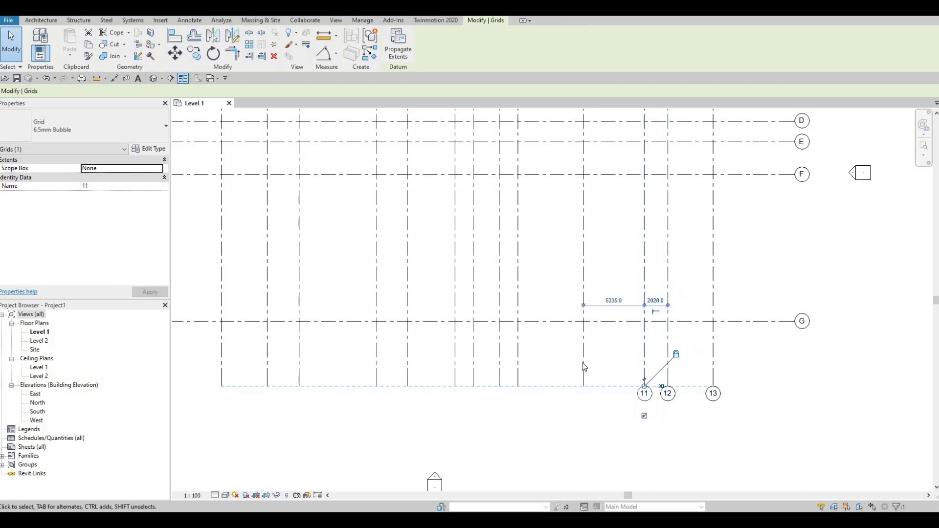
click(584, 413)
click(583, 416)
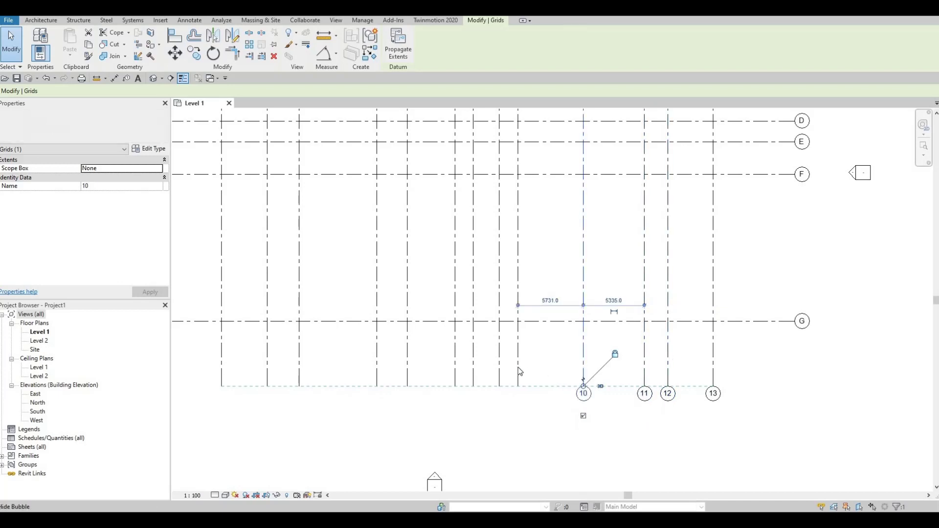
click(517, 382)
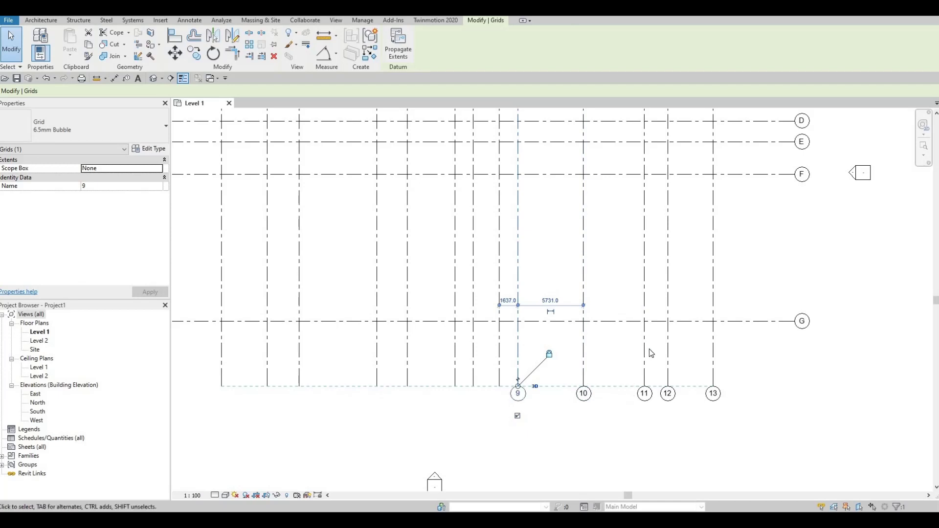
Show the grid bubbles at the lower ends of vertical grids 8, 7 and 6
middle_drag(501, 361, 668, 345)
click(666, 362)
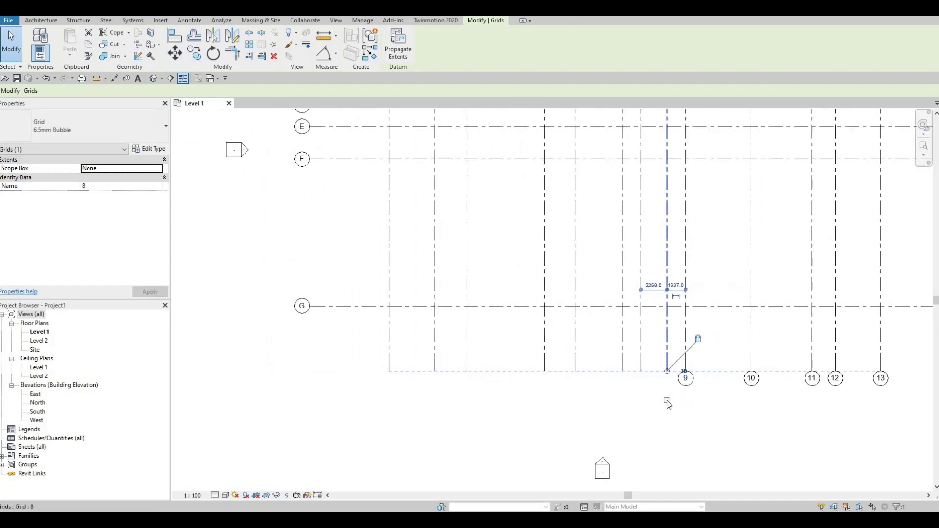
click(667, 400)
click(640, 390)
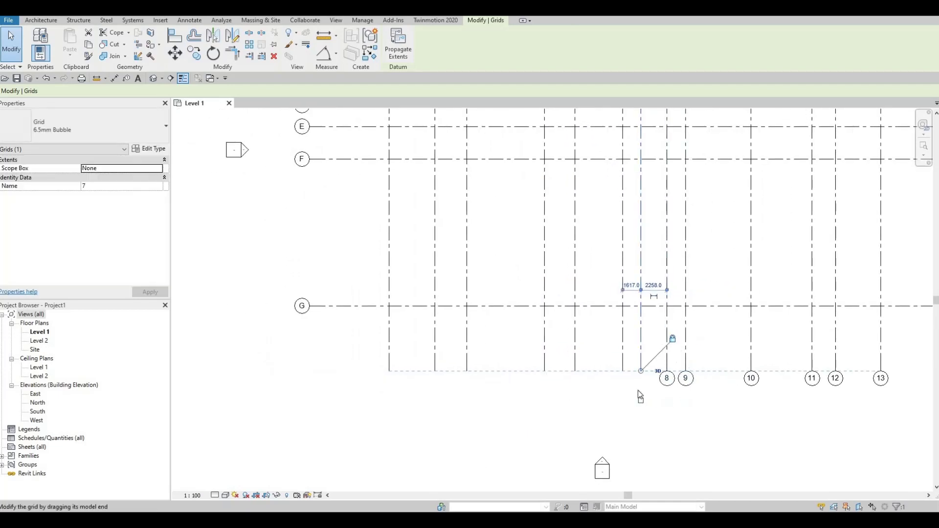
click(641, 401)
click(622, 390)
click(622, 401)
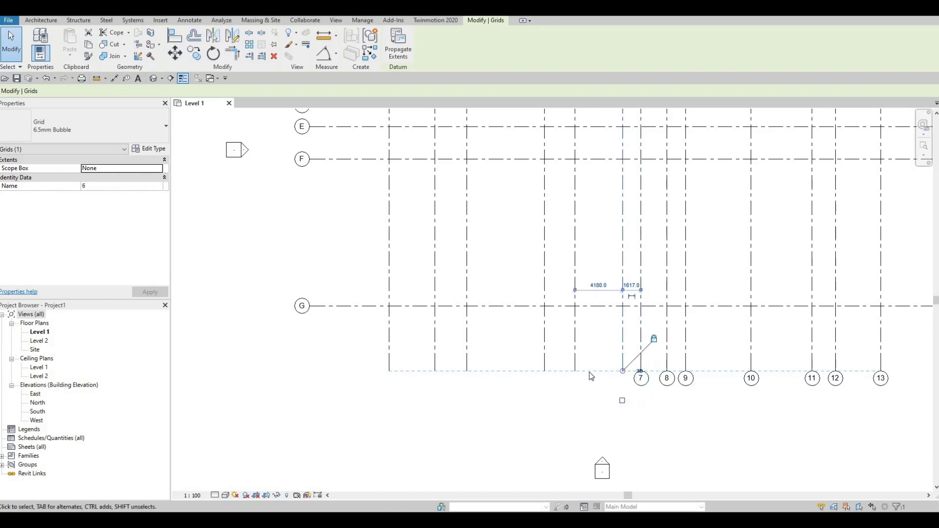
Show the grid bubbles at the lower ends of vertical grids 5, 4, 3, 2 and 1, and clear the selection
click(569, 392)
click(576, 404)
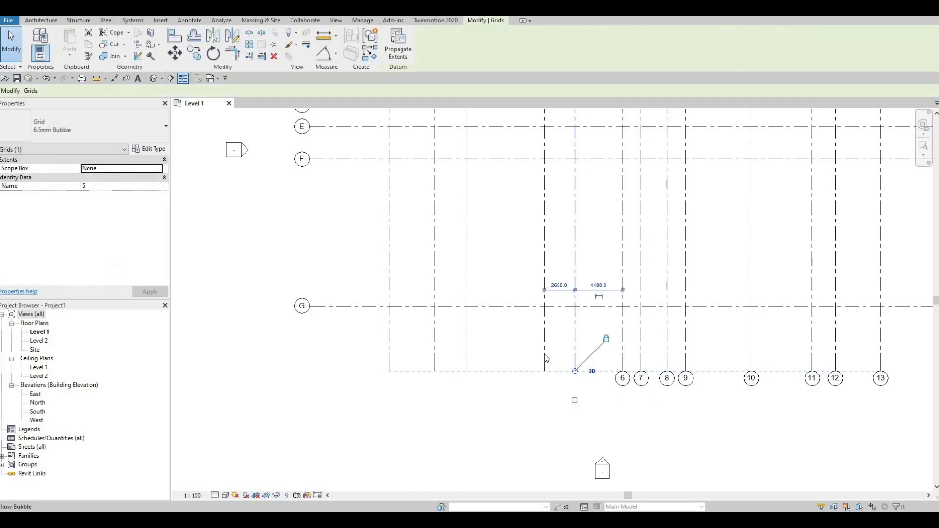
click(574, 401)
click(543, 394)
click(544, 403)
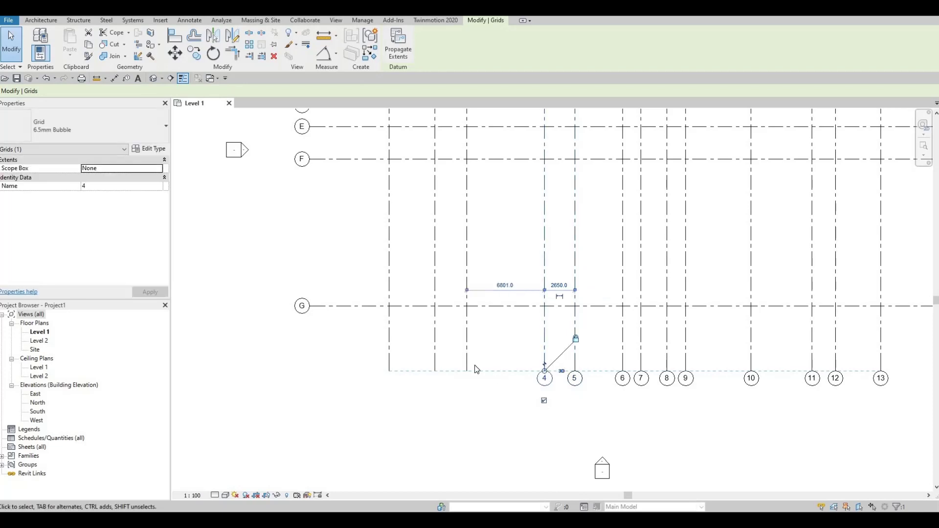
click(465, 402)
click(466, 401)
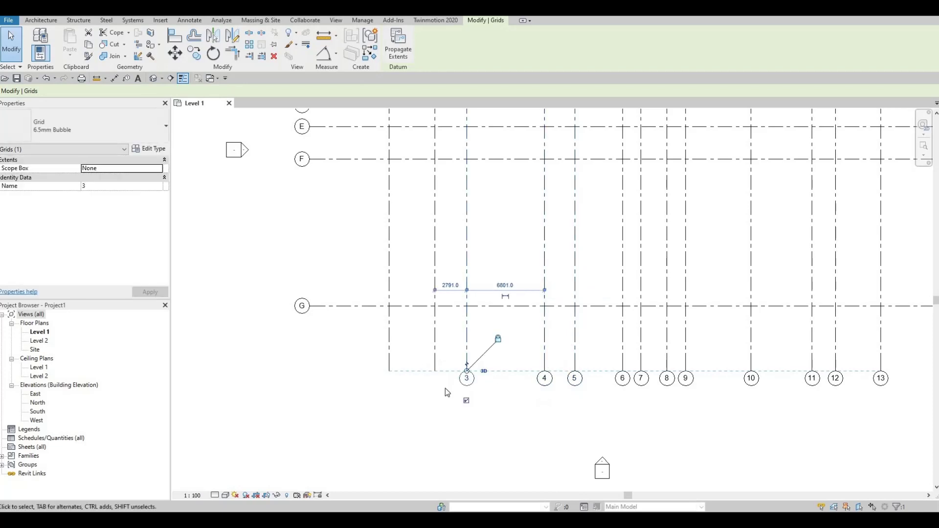
click(436, 400)
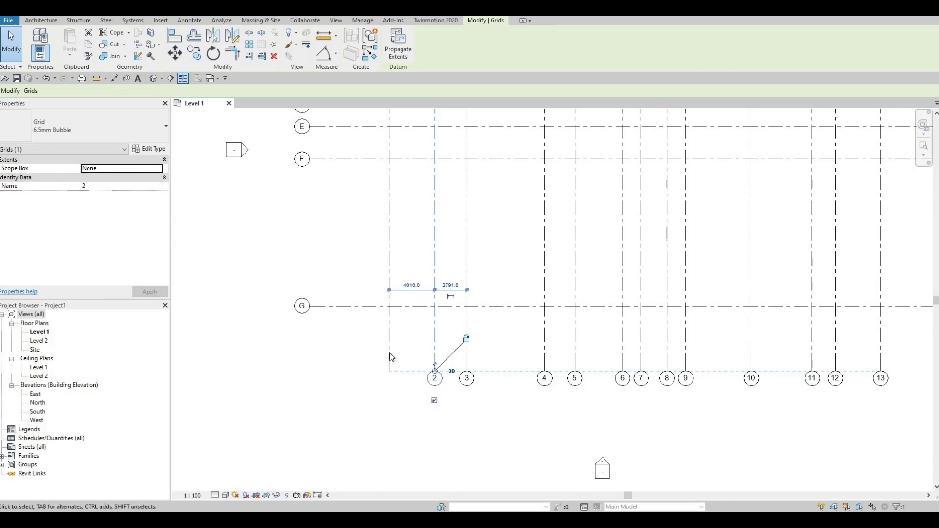
click(389, 400)
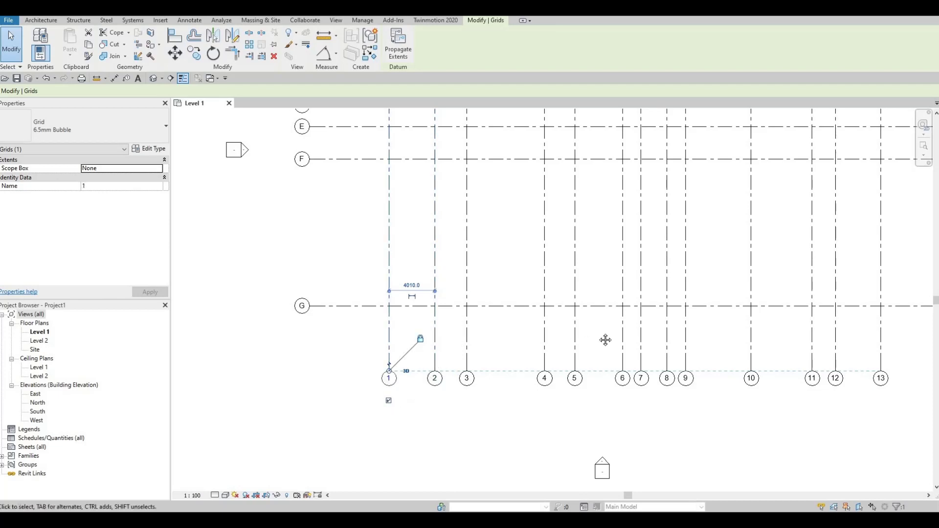
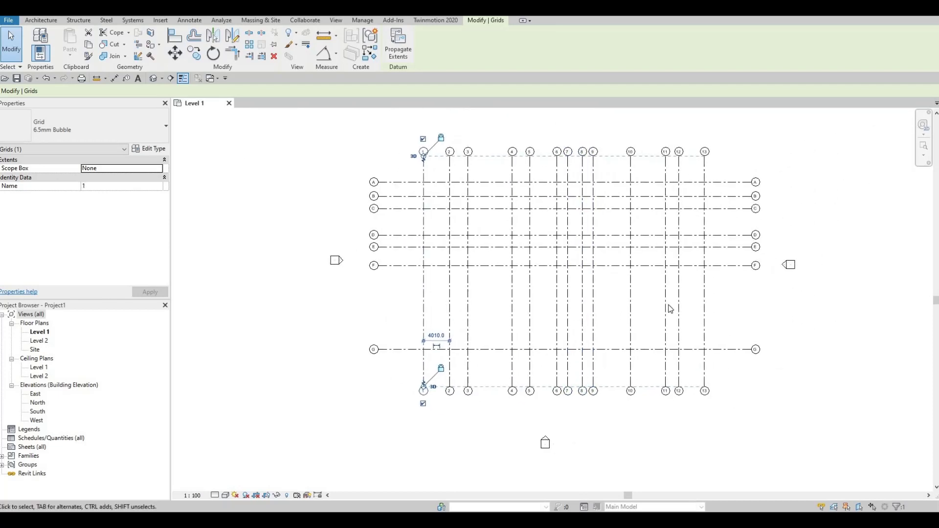
key(Escape)
Extend the aligned upper ends of the numbered grids upward to roughly double their distance above grid A
middle_drag(688, 320, 653, 333)
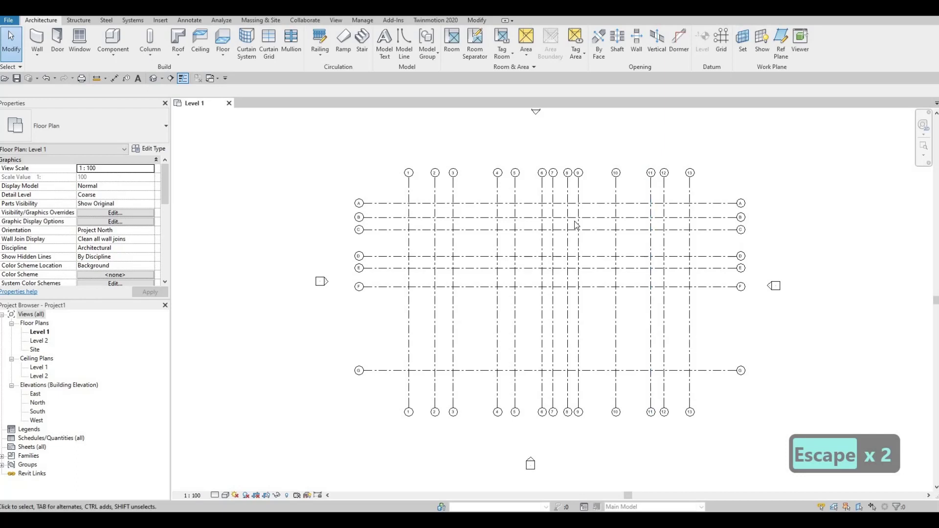
middle_drag(537, 188, 542, 233)
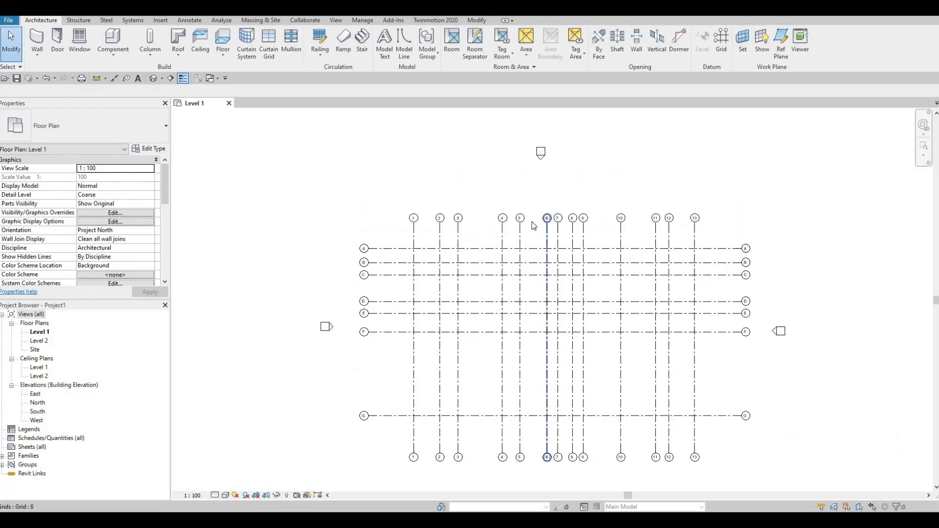
scroll(601, 266, down, 3)
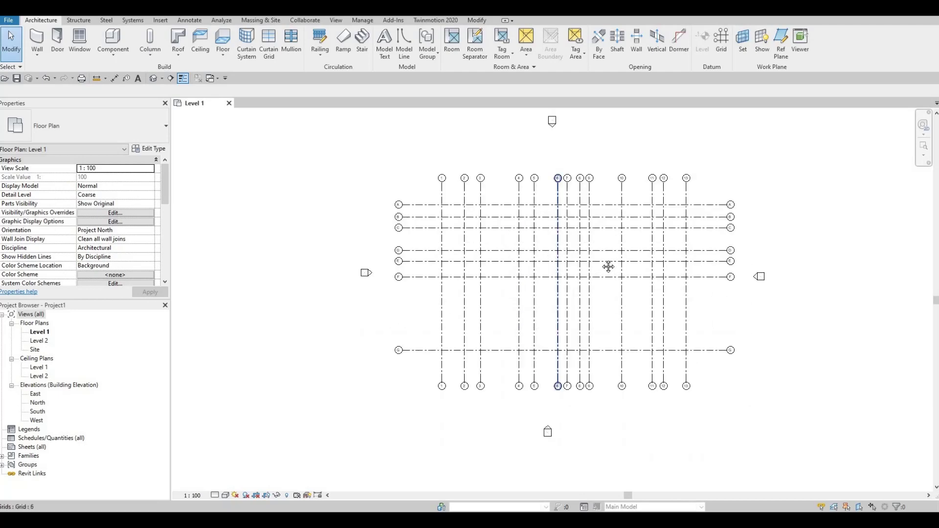
scroll(700, 235, up, 5)
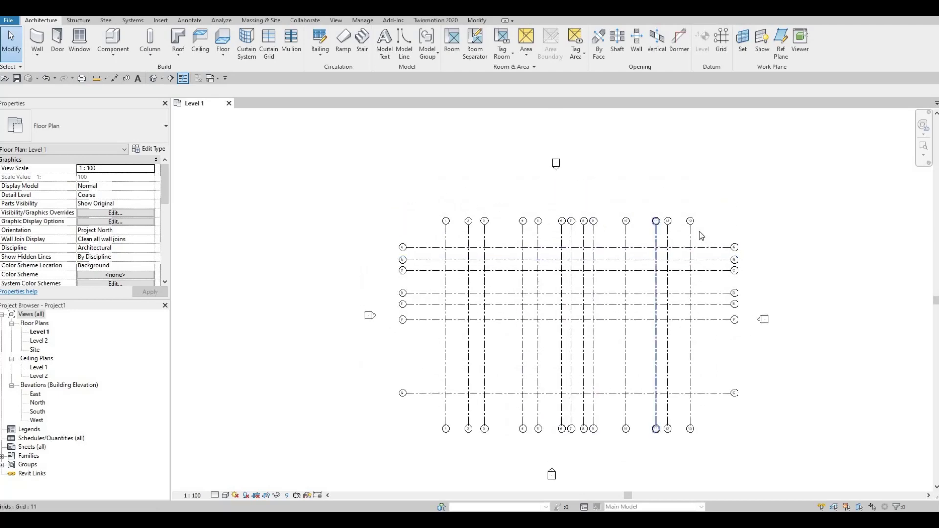
click(682, 260)
scroll(689, 222, up, 4)
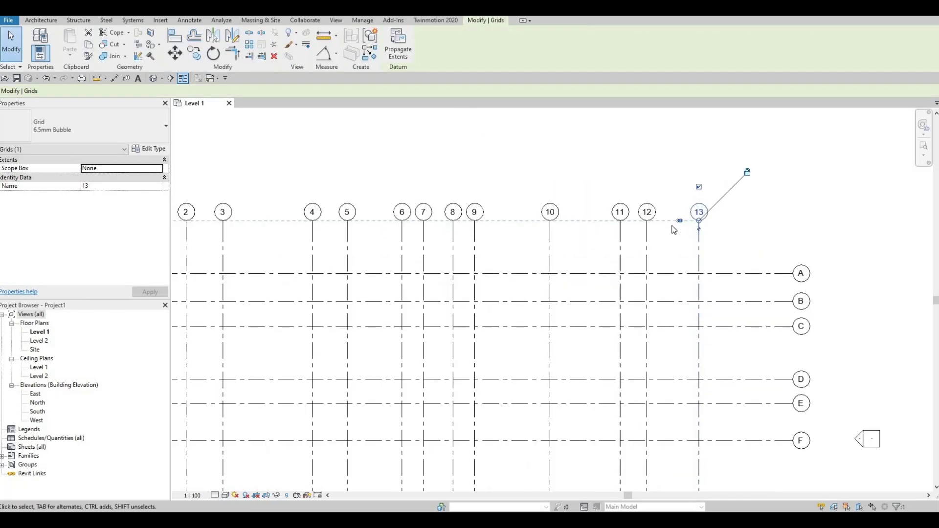
scroll(685, 229, down, 4)
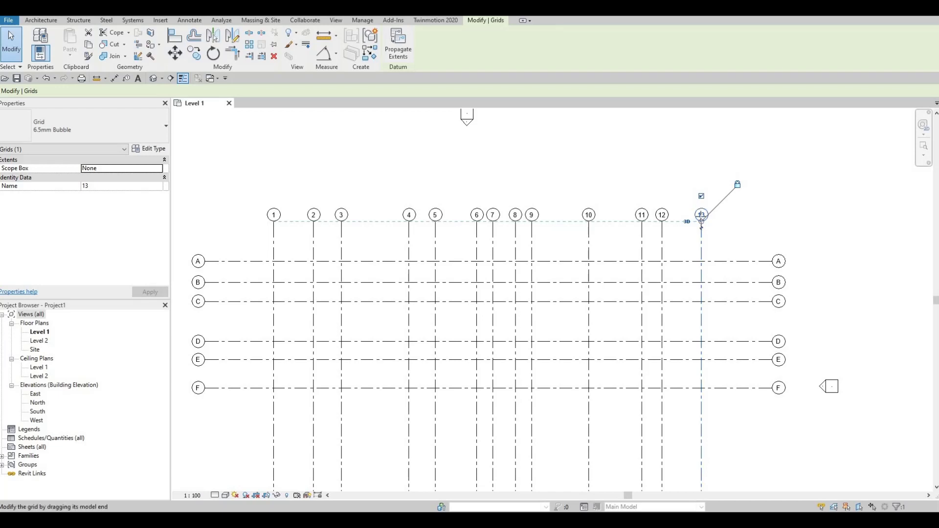
drag(702, 221, 701, 172)
key(z)
key(f)
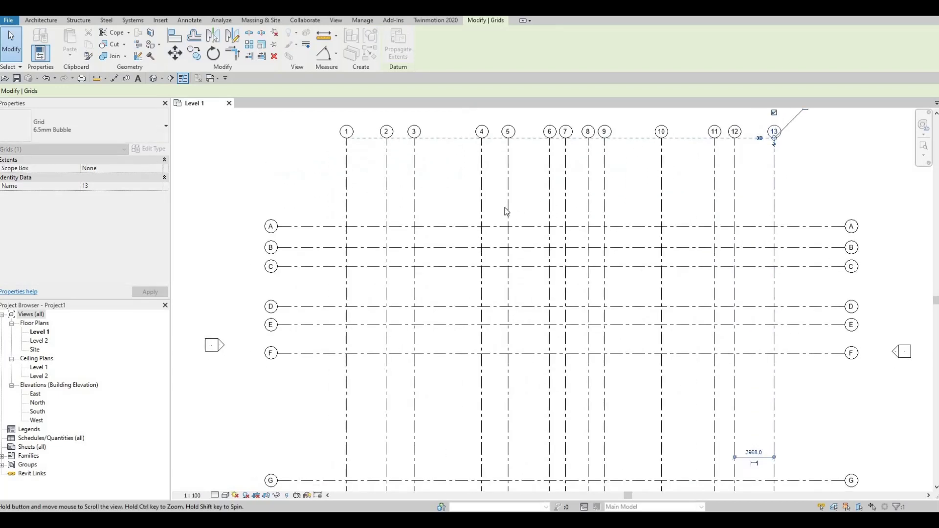
scroll(502, 246, down, 2)
middle_drag(414, 288, 389, 351)
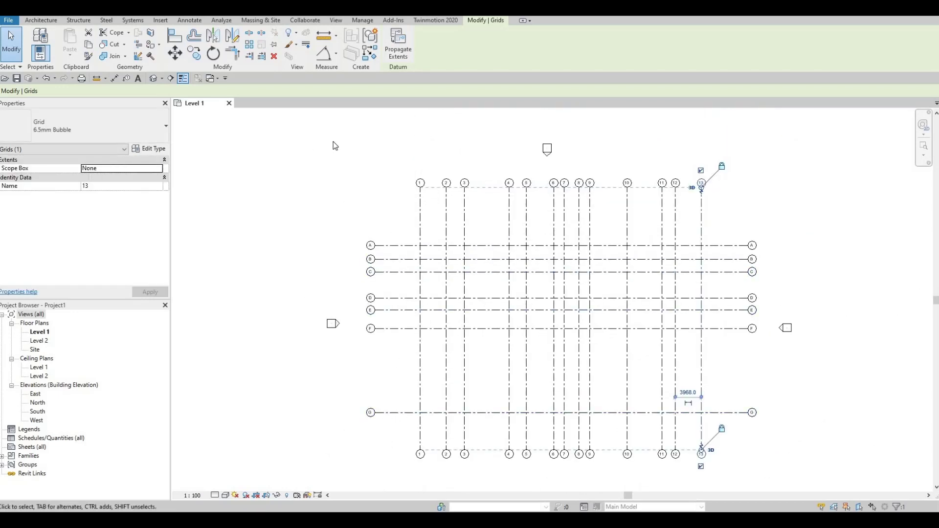
Place a continuous chain of aligned dimensions across numbered grids 1 to 13, between grid A and the upper bubbles
click(114, 79)
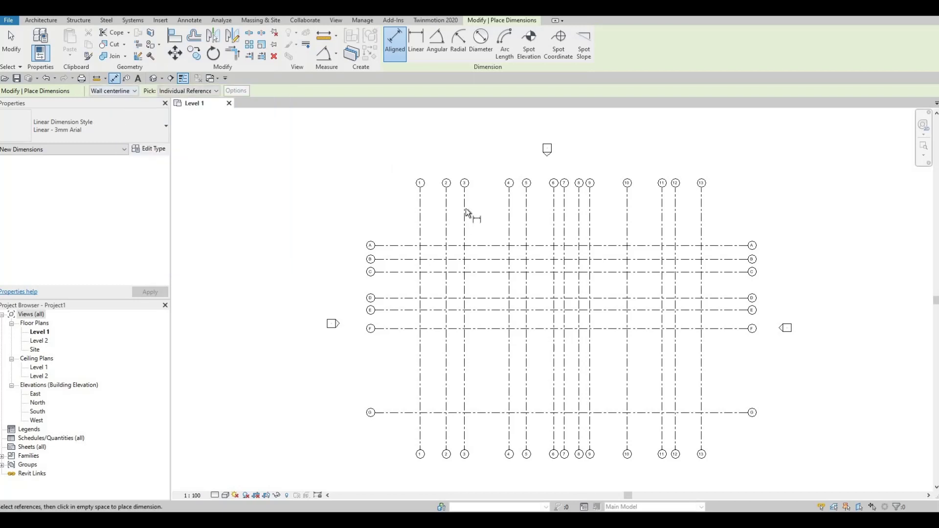
scroll(453, 228, up, 2)
click(404, 221)
click(454, 214)
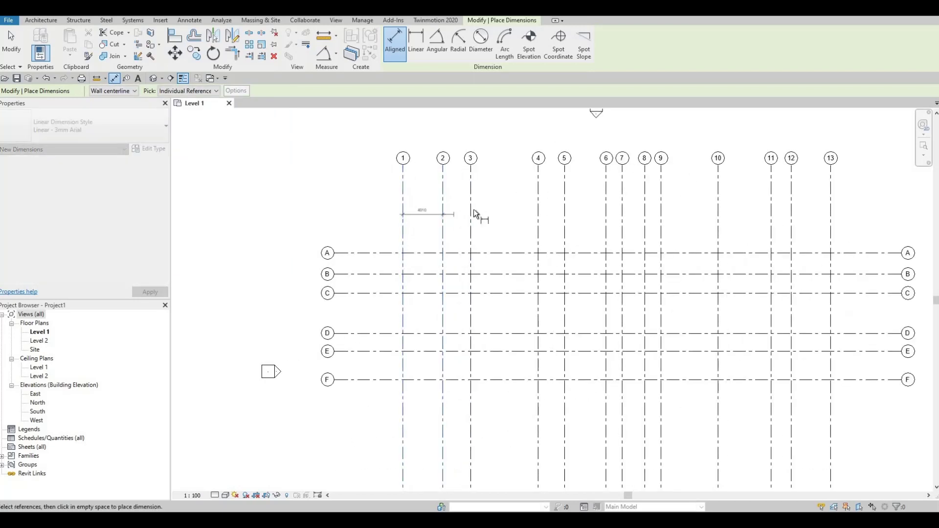
click(471, 214)
click(540, 214)
click(606, 217)
click(623, 216)
click(645, 219)
click(661, 219)
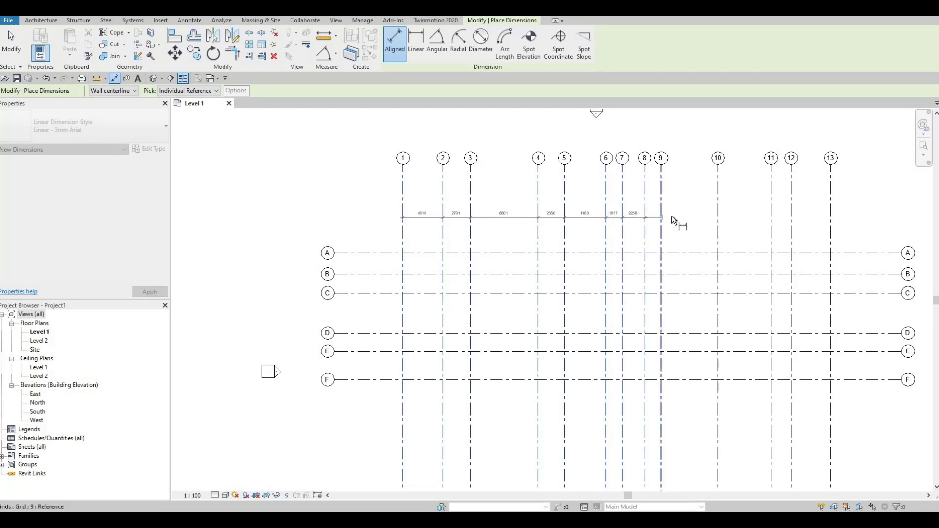
click(722, 220)
click(792, 223)
click(831, 219)
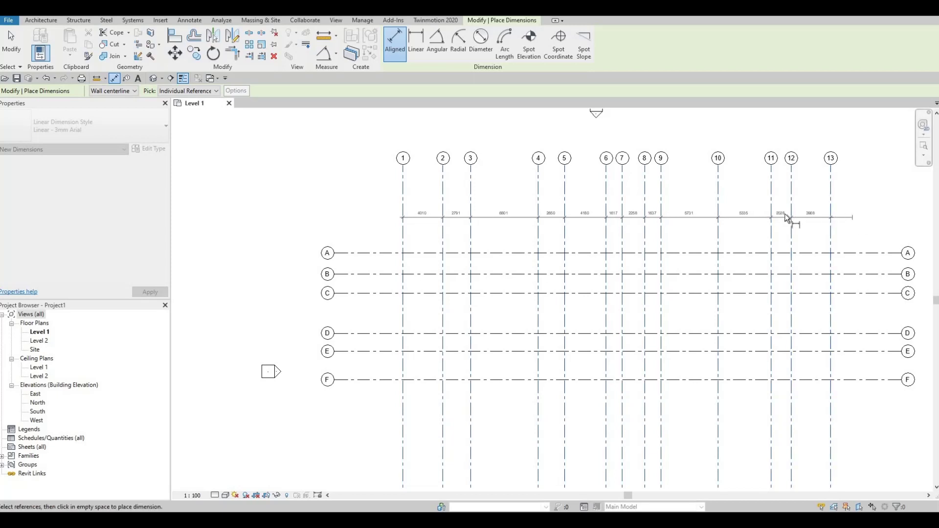
shift+scroll(793, 212, right, 2)
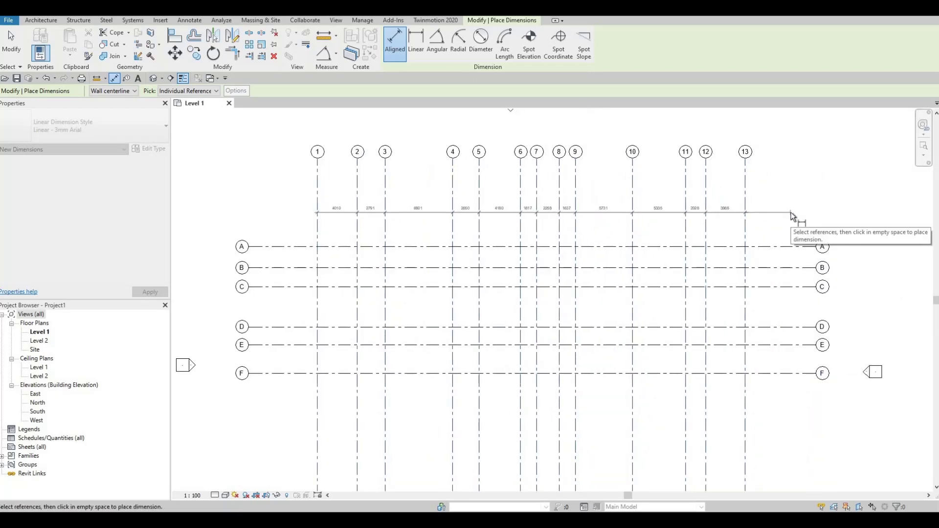
click(793, 215)
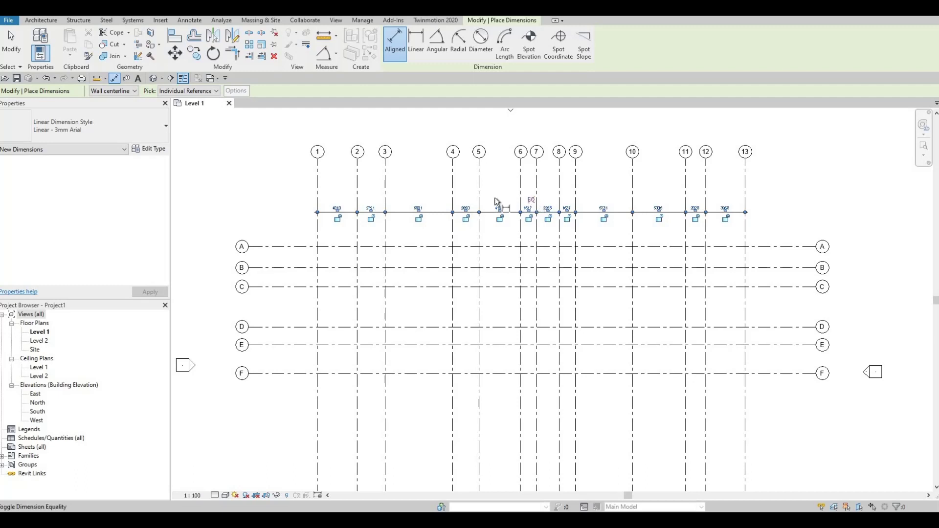
Add an overall aligned dimension from grid 1 to grid 13 above the chain of grid spacings
click(317, 190)
click(706, 184)
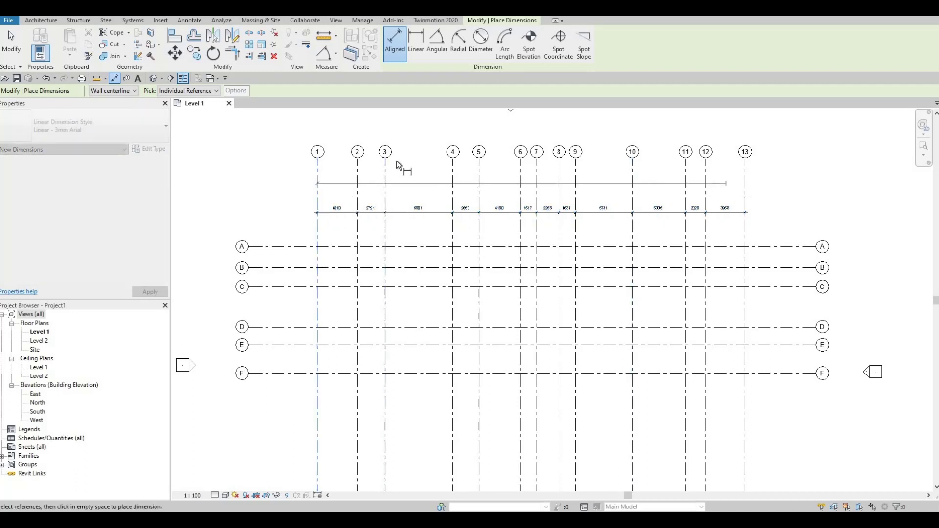
click(741, 182)
click(534, 183)
scroll(542, 214, up, 3)
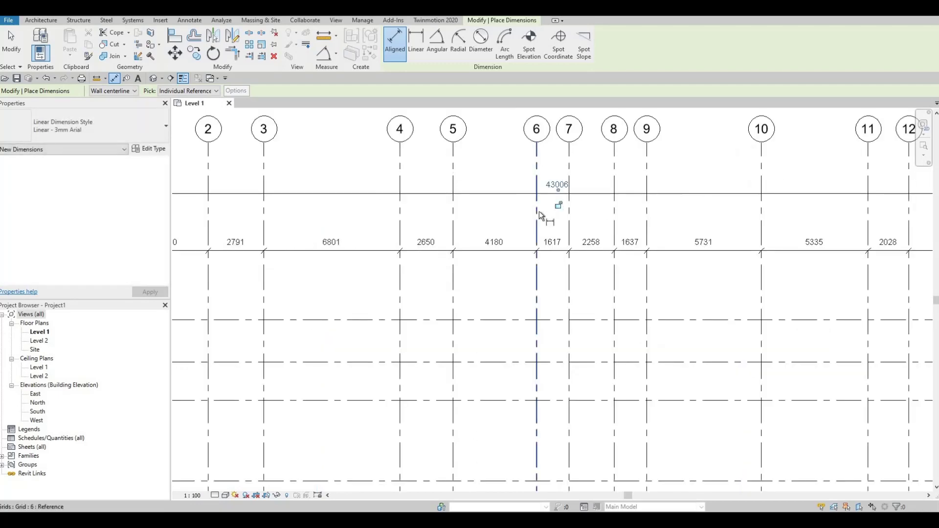
scroll(540, 216, down, 3)
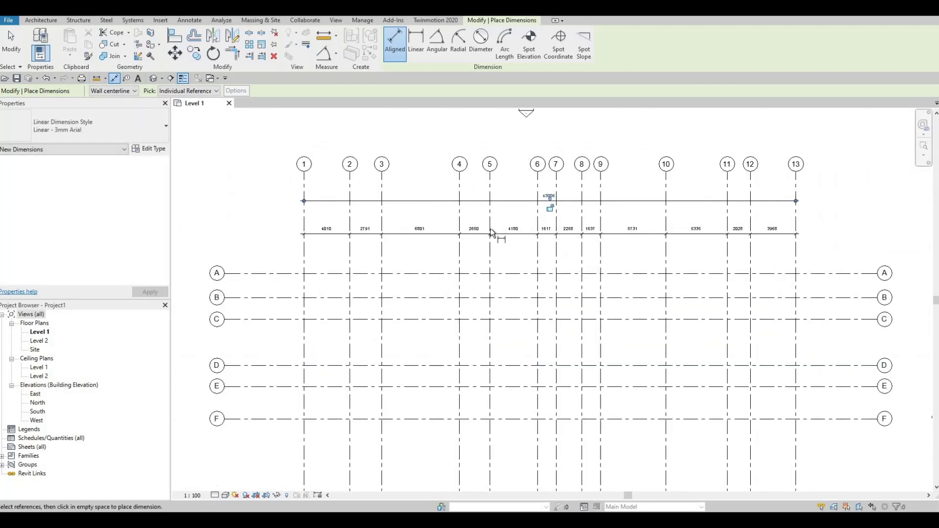
middle_drag(463, 218, 503, 199)
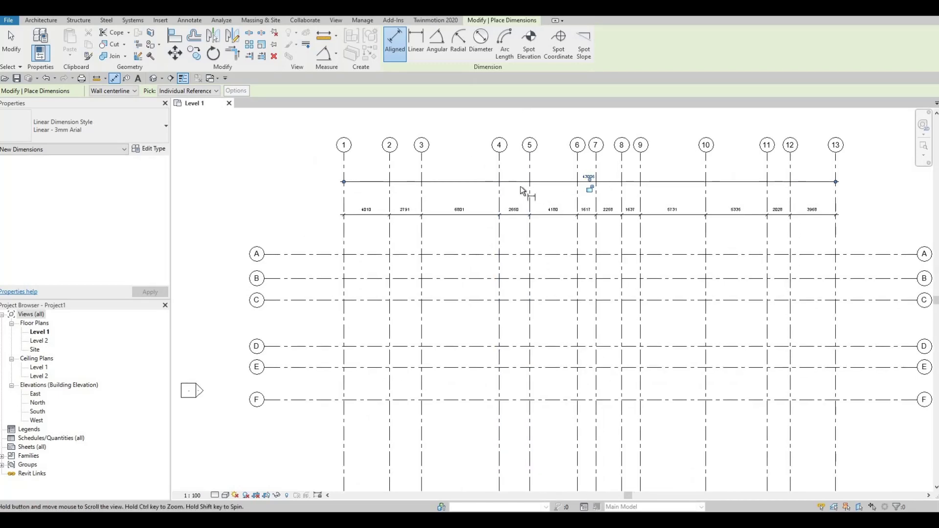
Place a continuous chain of aligned dimensions across lettered grids A to G, between their left bubbles and grid 1
scroll(474, 224, up, 2)
middle_drag(467, 234, 508, 207)
scroll(509, 206, down, 4)
scroll(480, 192, up, 3)
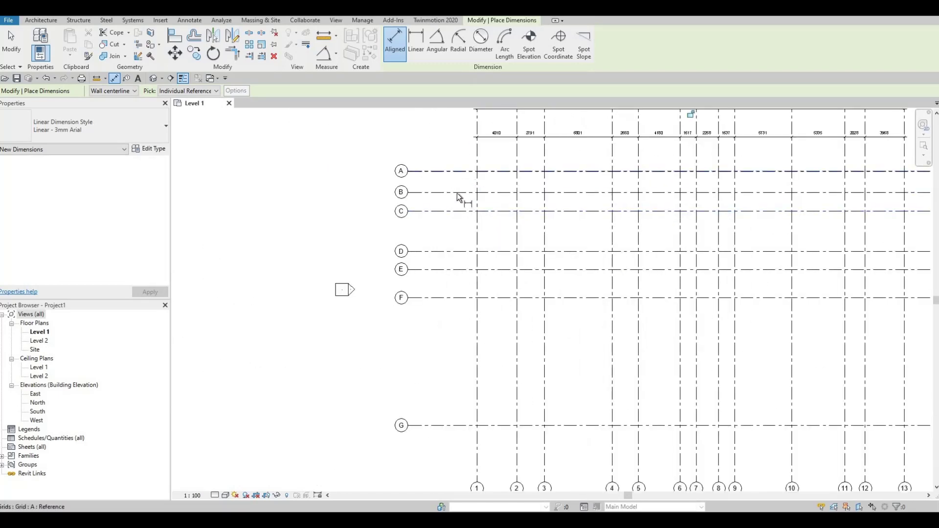
click(457, 192)
click(458, 212)
click(460, 252)
click(459, 269)
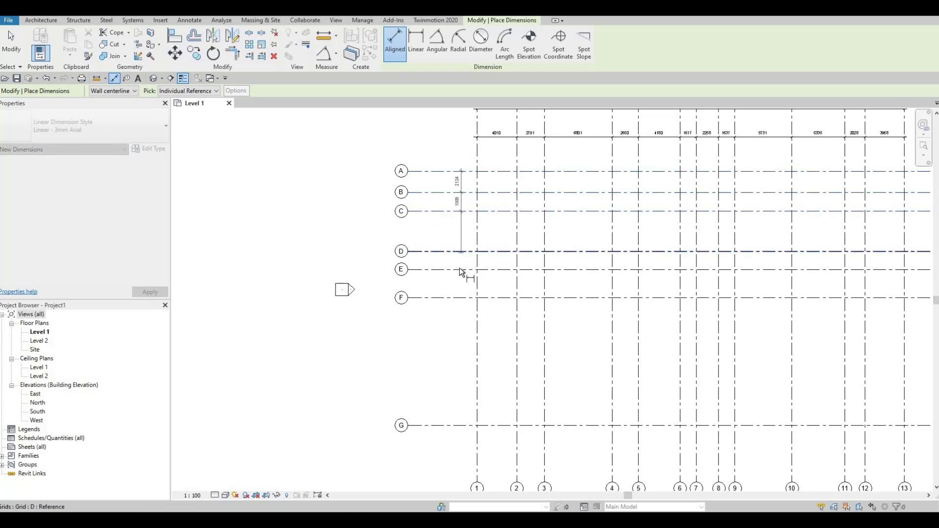
click(457, 298)
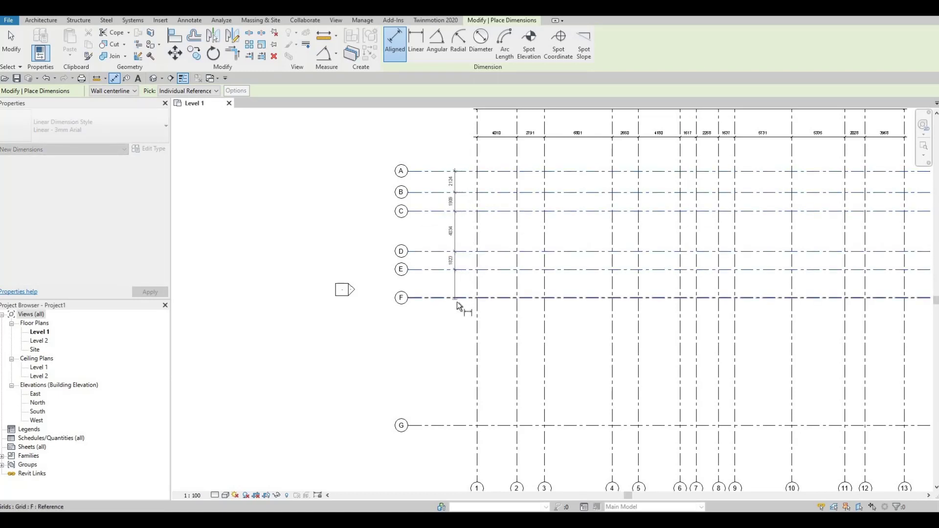
click(456, 425)
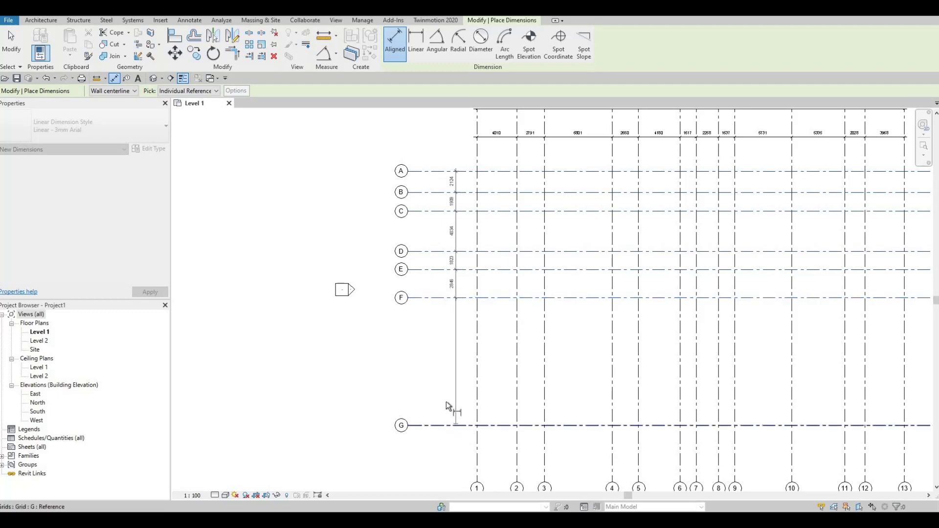
click(456, 453)
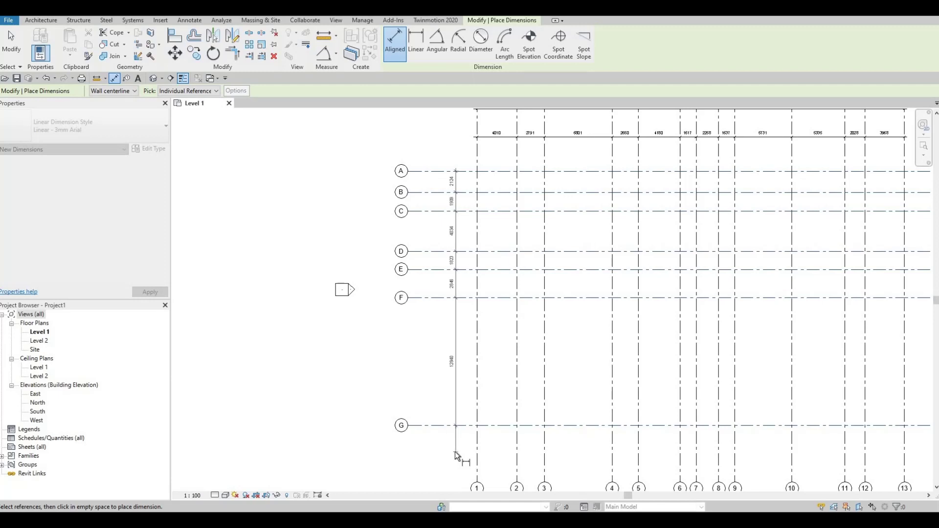
Add an overall aligned dimension from grid A to grid G, between the spacing chain and the left bubbles
click(433, 172)
click(432, 424)
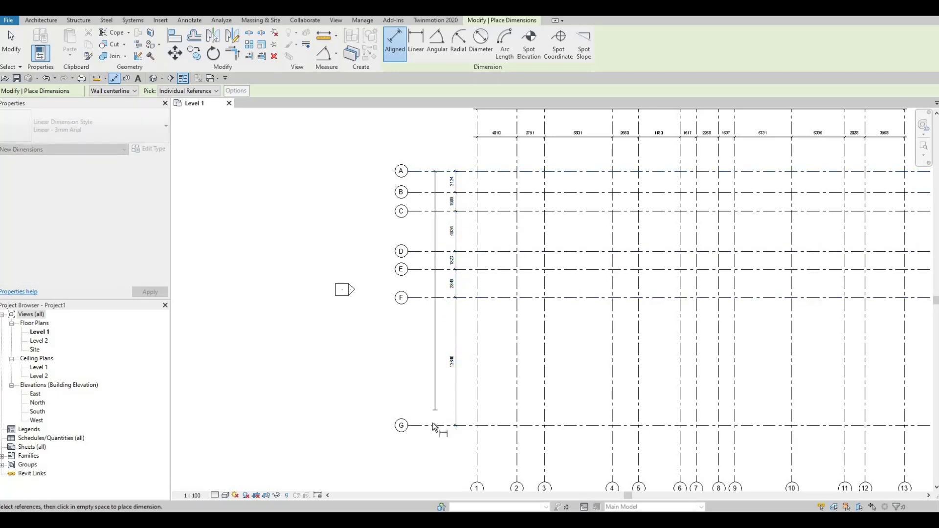
click(435, 344)
scroll(443, 337, up, 5)
scroll(438, 239, up, 1)
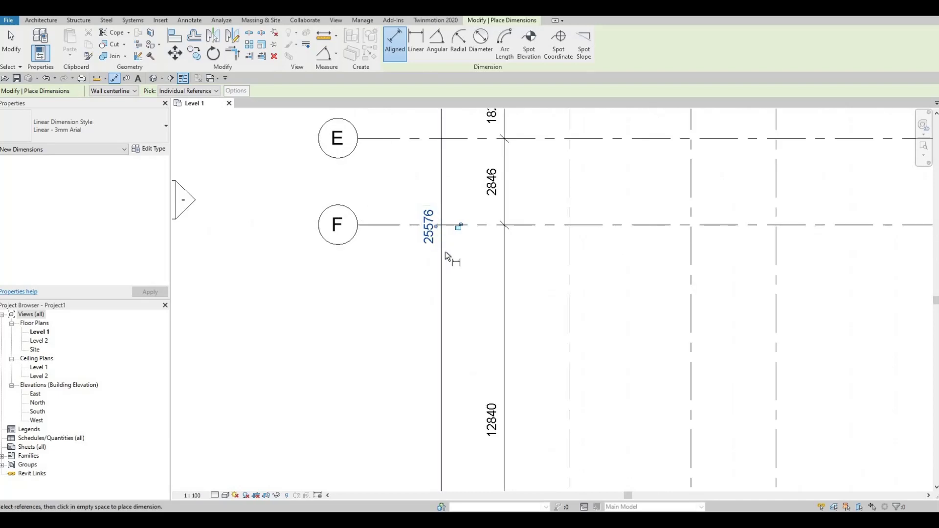
scroll(485, 272, down, 4)
scroll(485, 272, down, 3)
scroll(505, 241, up, 2)
key(Escape)
scroll(481, 238, down, 4)
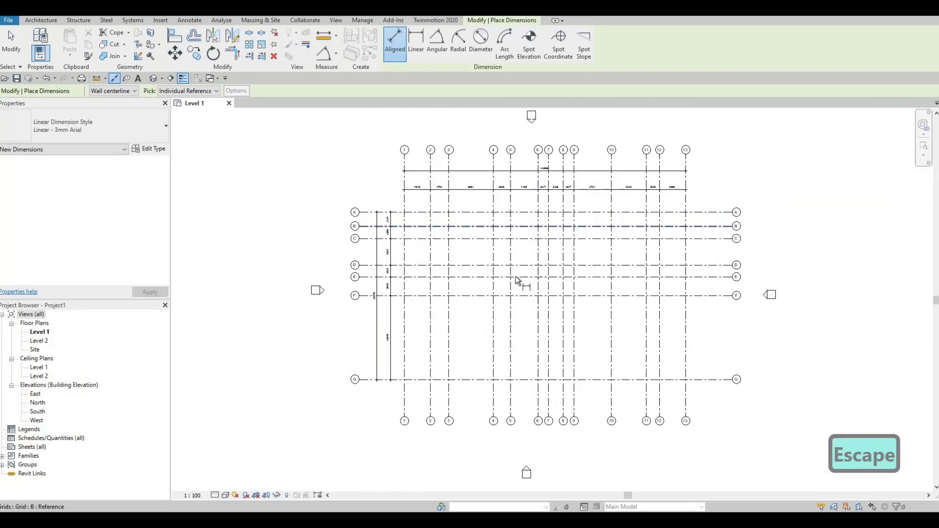
scroll(524, 288, up, 2)
scroll(518, 288, down, 2)
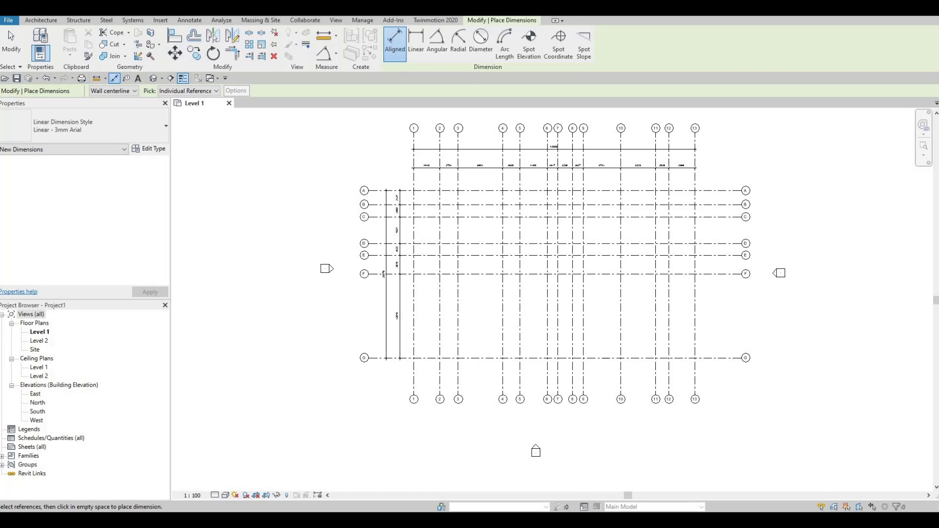
key(F1)
key(F1)
scroll(584, 241, down, 1)
middle_drag(584, 240, 598, 236)
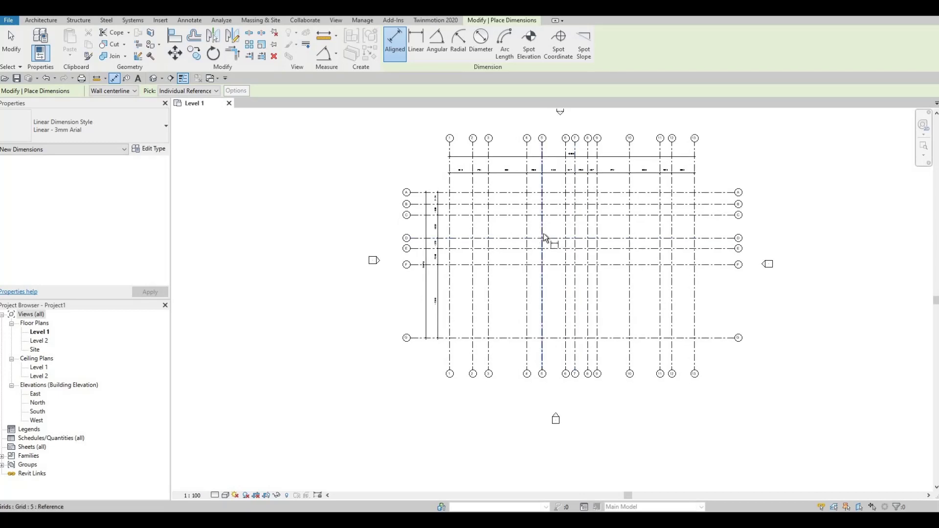
middle_drag(576, 239, 551, 239)
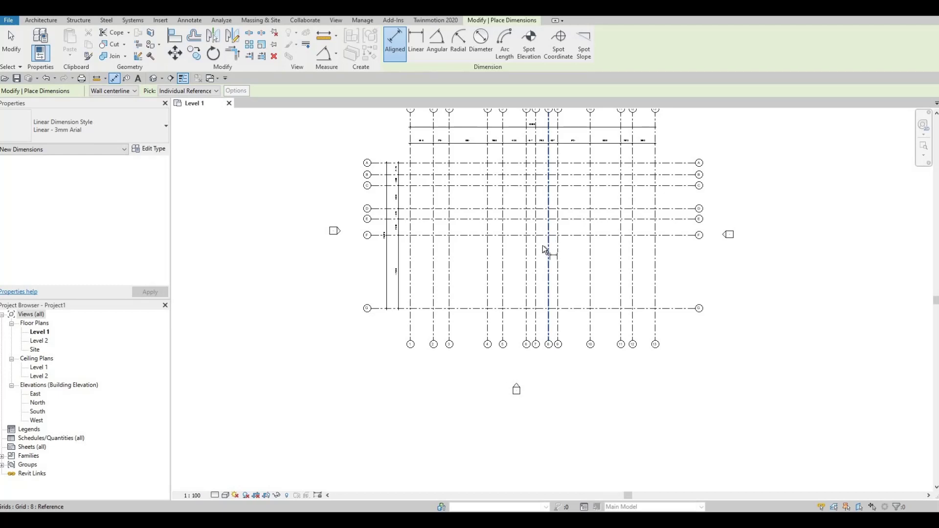
middle_drag(555, 249, 578, 261)
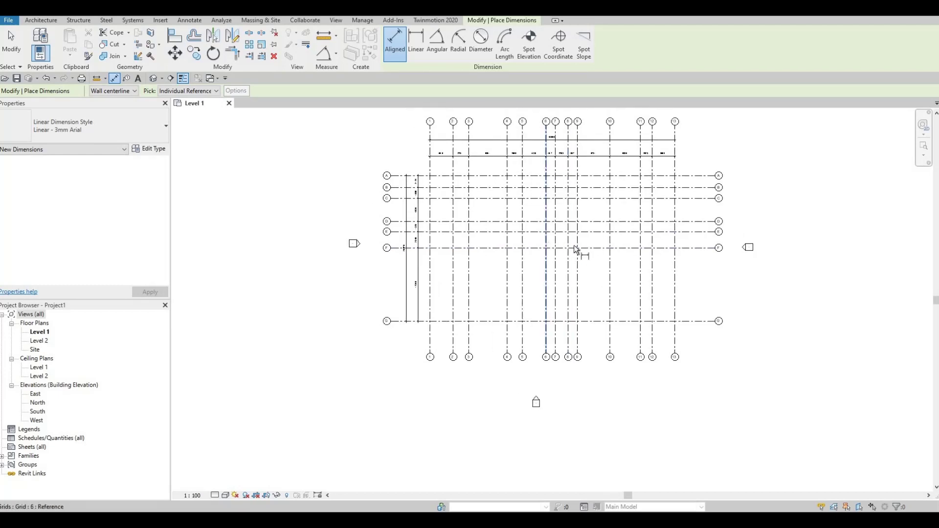
scroll(582, 257, down, 2)
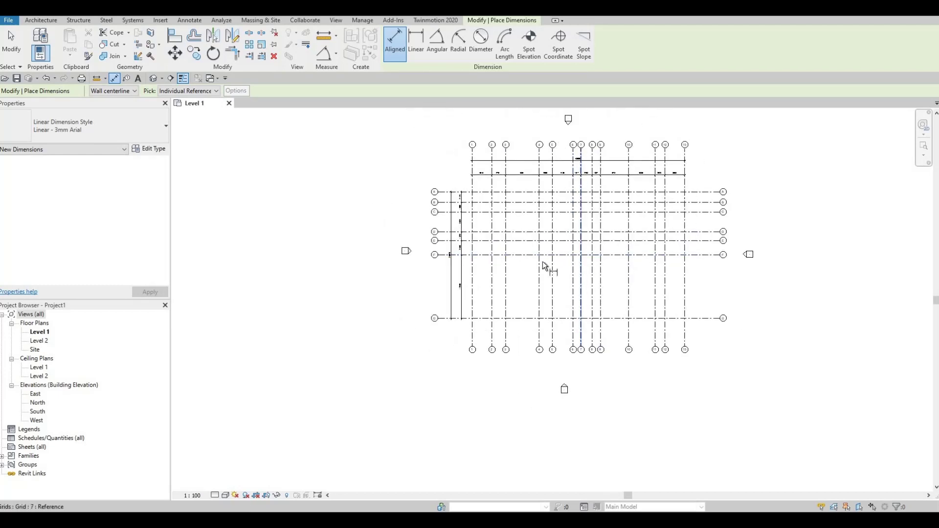
middle_drag(321, 316, 296, 314)
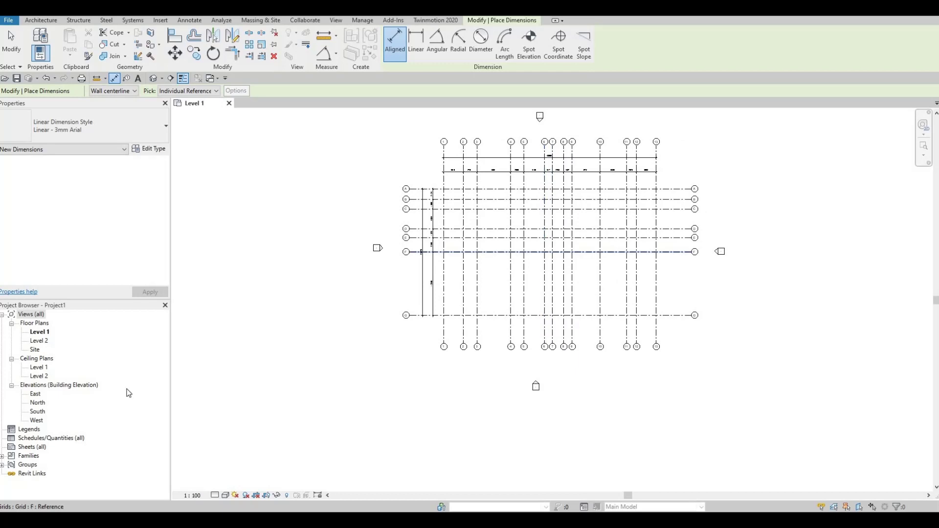
Open the South building elevation and collapse the Ceiling Plans group in the project views
double_click(37, 412)
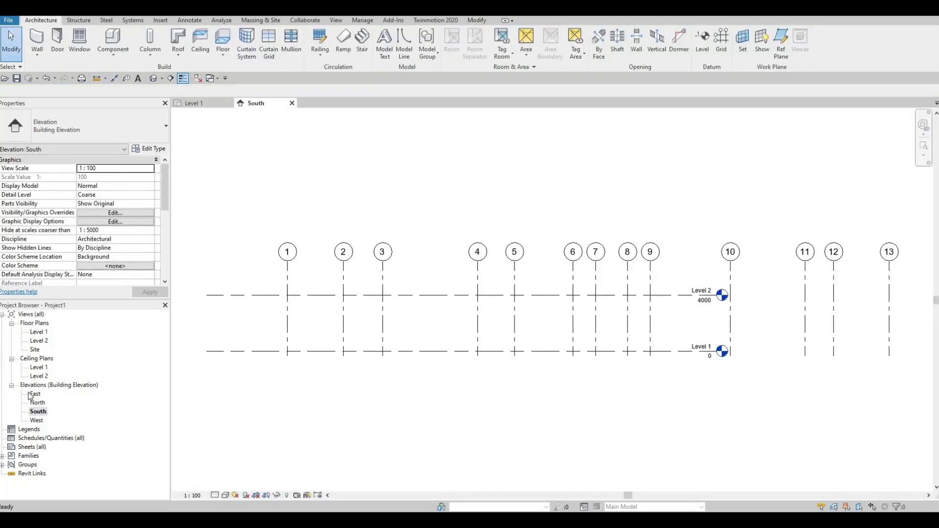
click(11, 360)
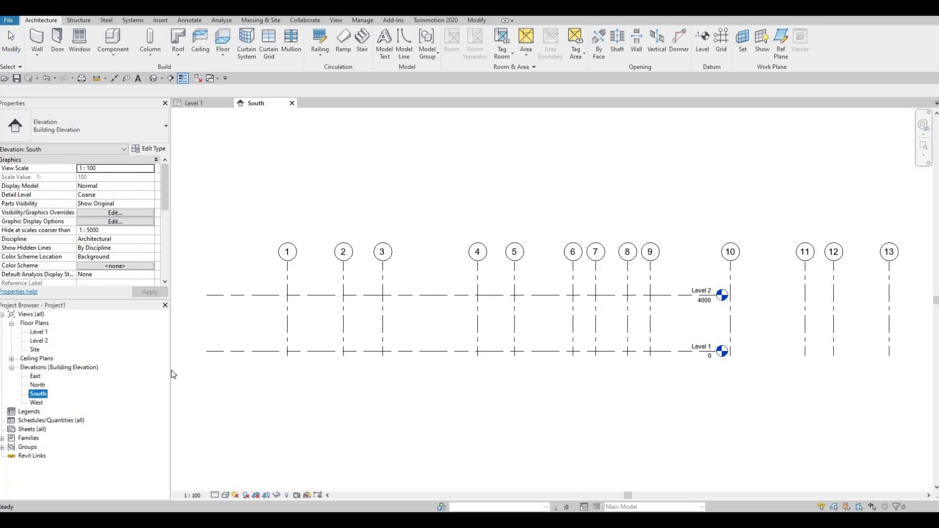
click(703, 352)
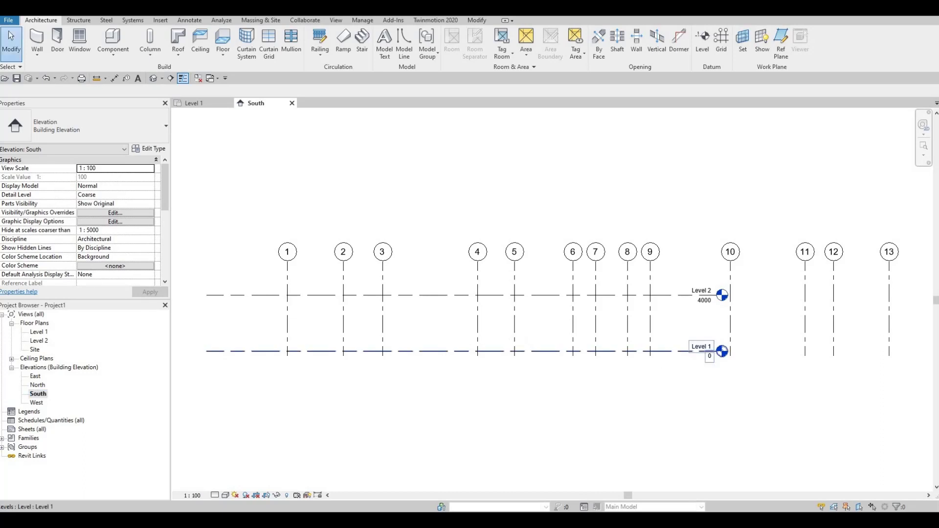
middle_drag(791, 366, 839, 351)
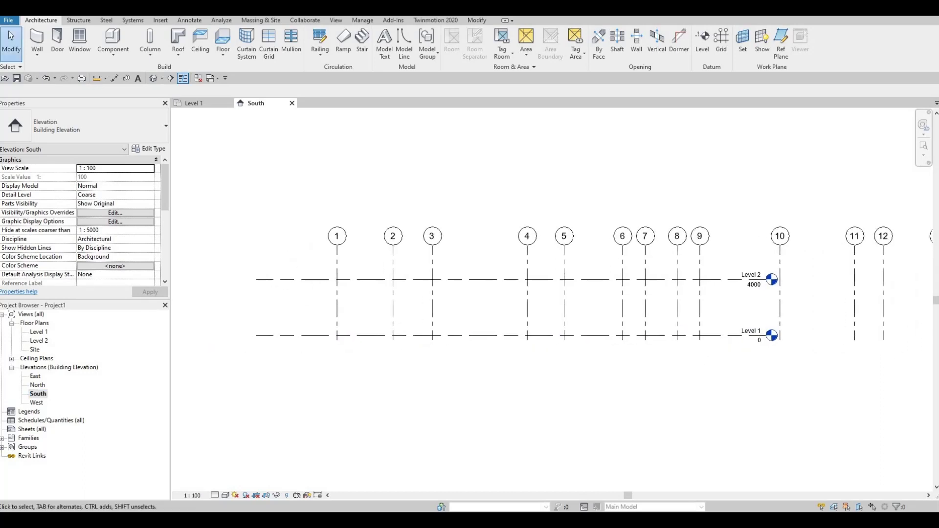
key(F1)
scroll(601, 321, down, 1)
middle_drag(600, 321, 631, 332)
scroll(636, 323, down, 1)
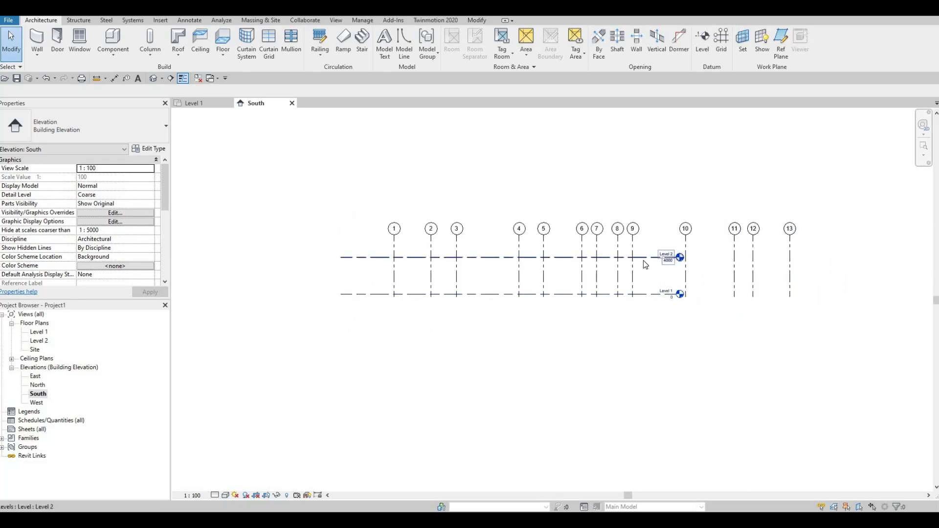
click(675, 261)
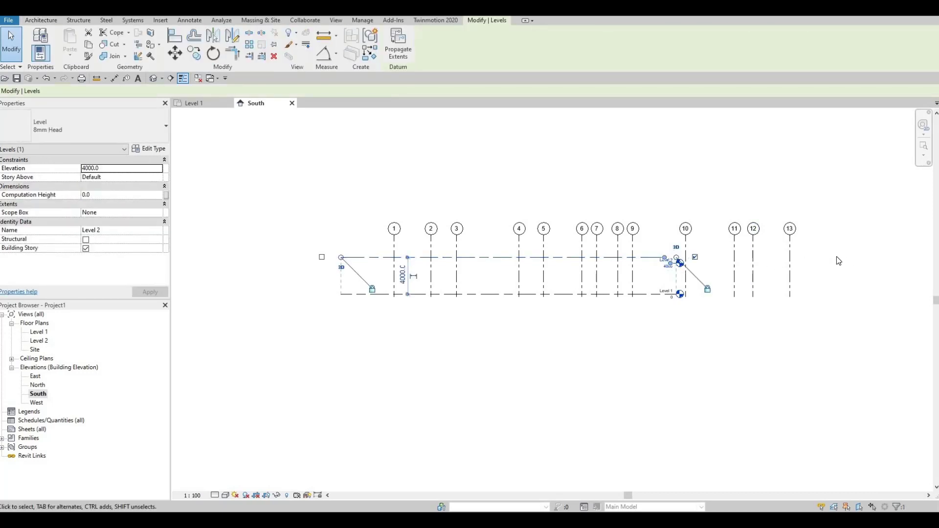
key(ctrl+z)
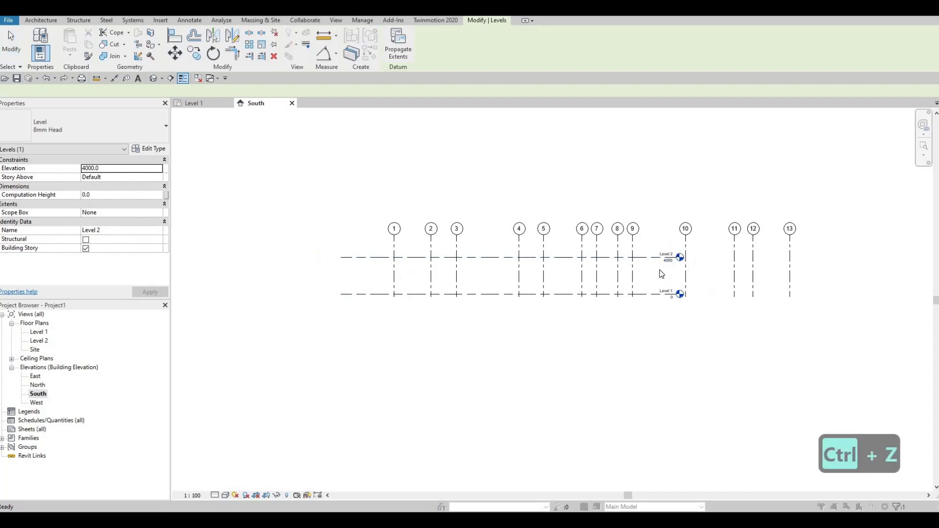
key(Escape)
Extend the aligned head ends of the Level 1 and Level 2 lines past grid 13
scroll(648, 249, up, 2)
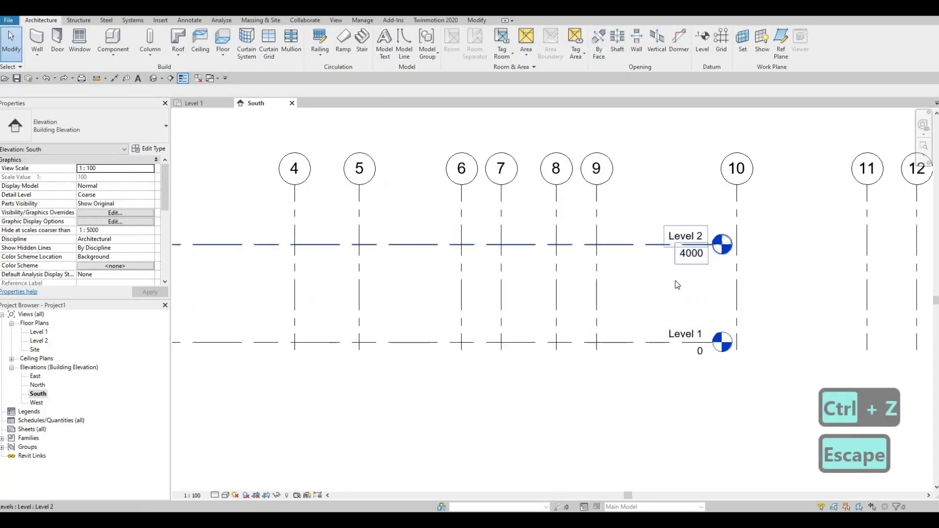
click(646, 252)
scroll(646, 252, up, 2)
drag(645, 256, 804, 274)
scroll(683, 318, down, 4)
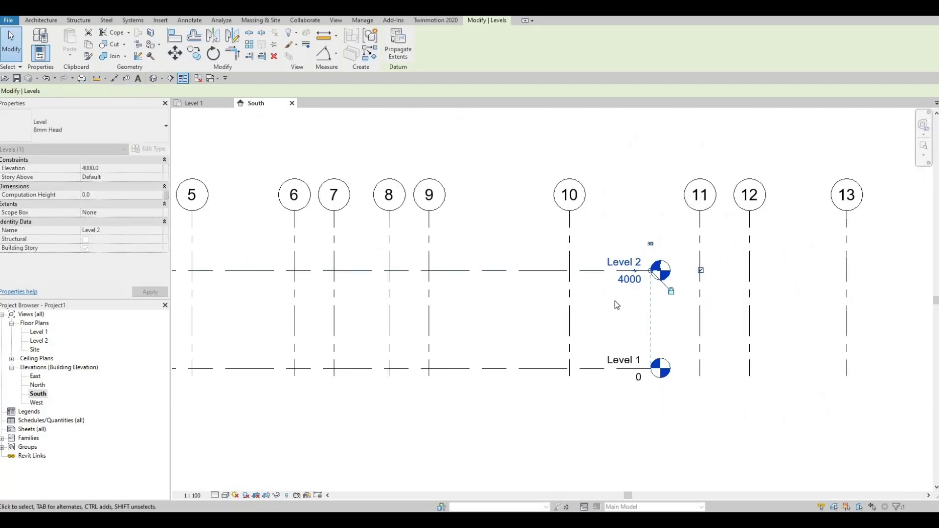
scroll(564, 281, up, 2)
drag(633, 278, 860, 289)
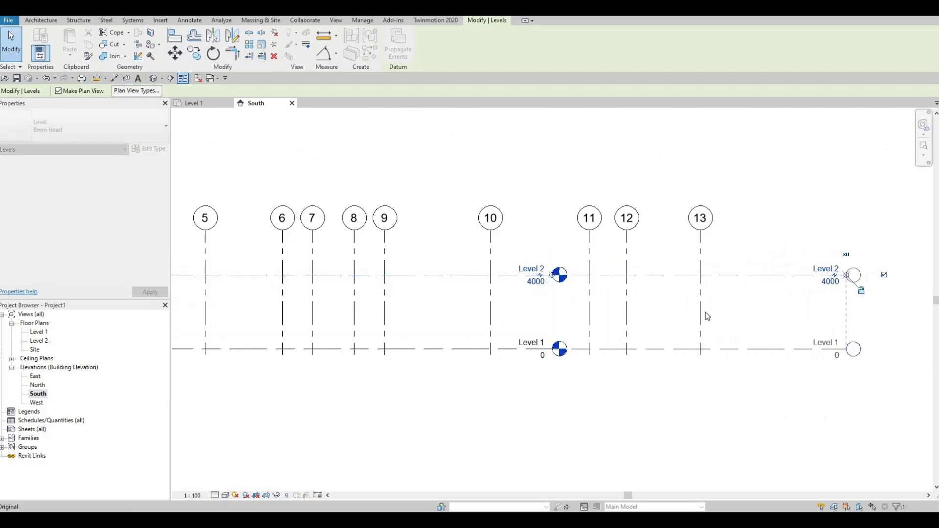
scroll(781, 295, down, 3)
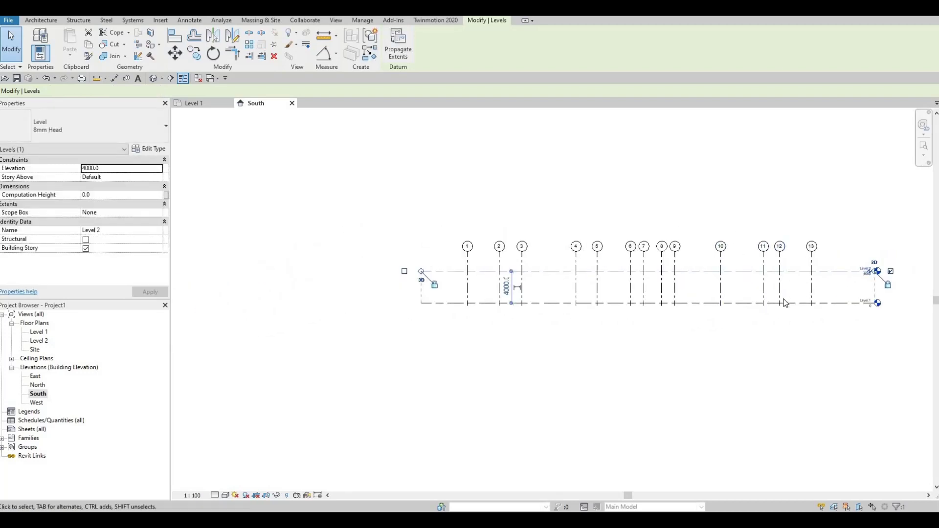
Open the East elevation and extend both aligned ends of the Level 1 and Level 2 lines past grids G and A
key(Escape)
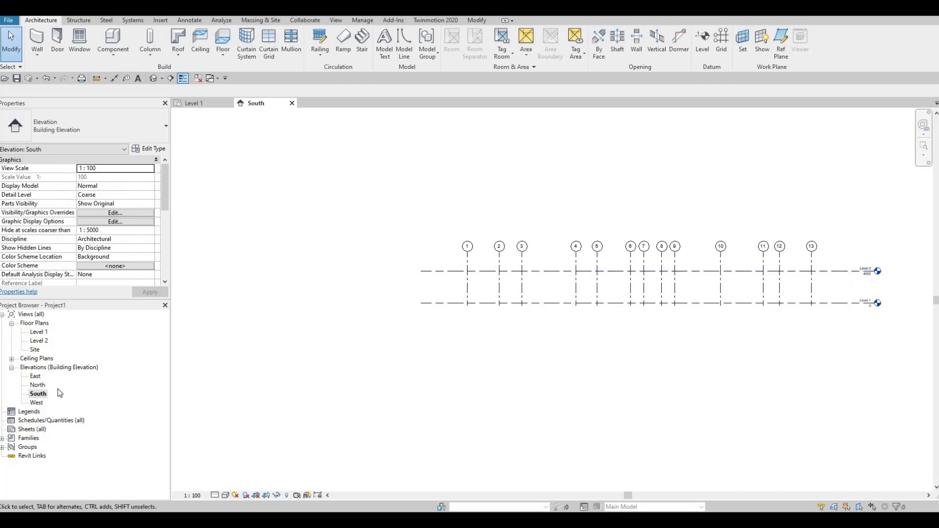
double_click(35, 377)
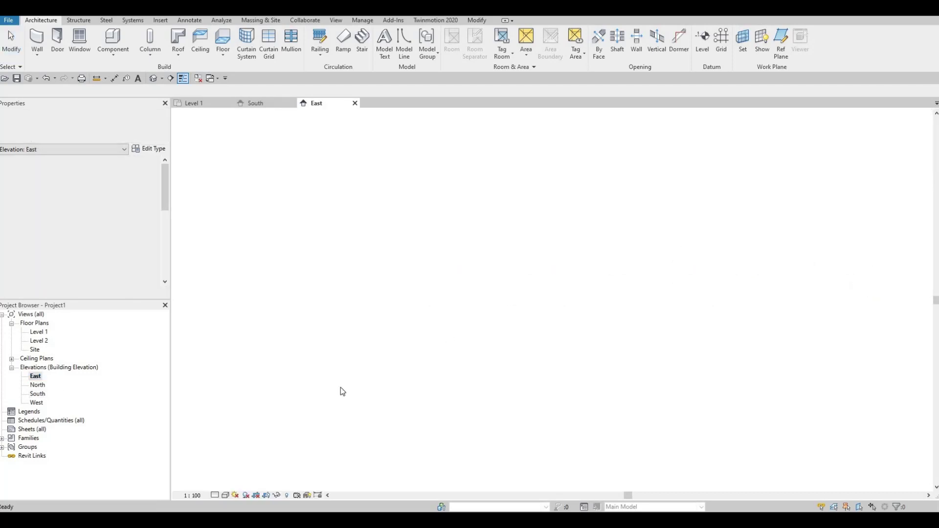
middle_drag(650, 317, 666, 270)
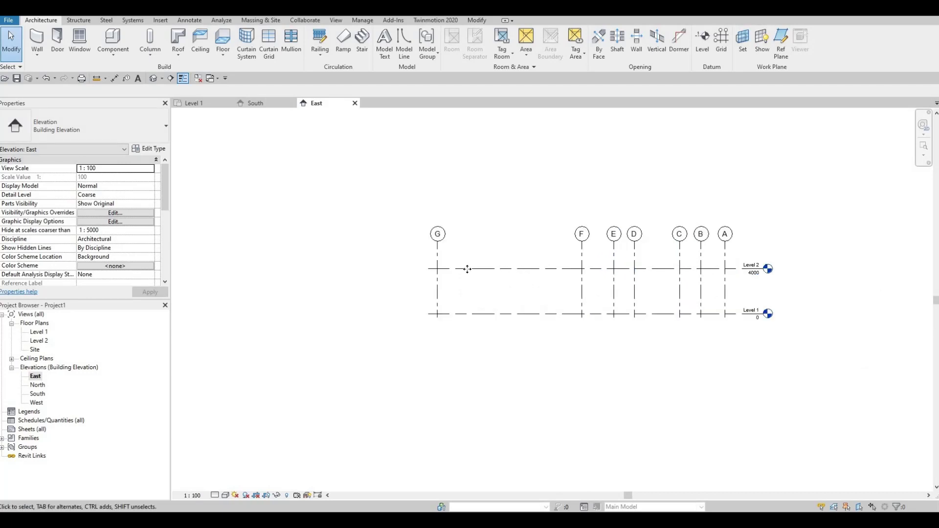
click(429, 268)
drag(383, 265, 385, 269)
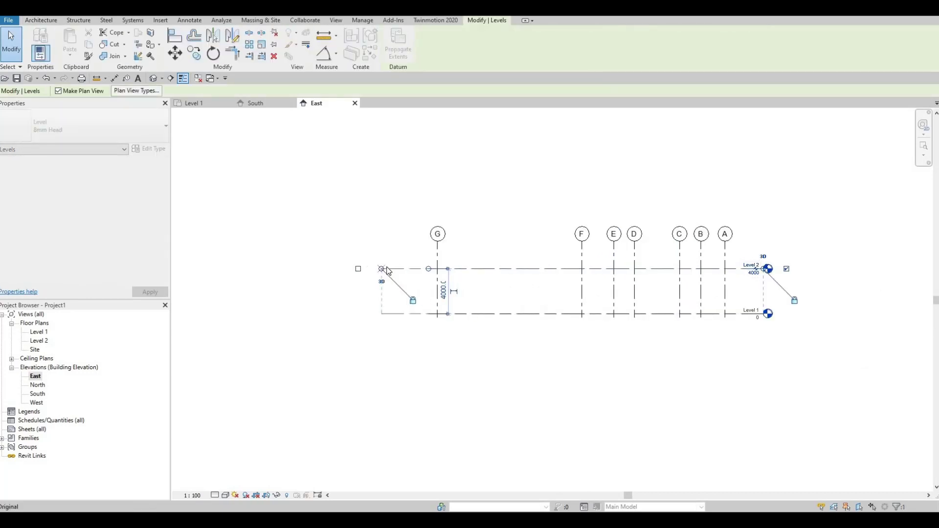
drag(768, 269, 813, 269)
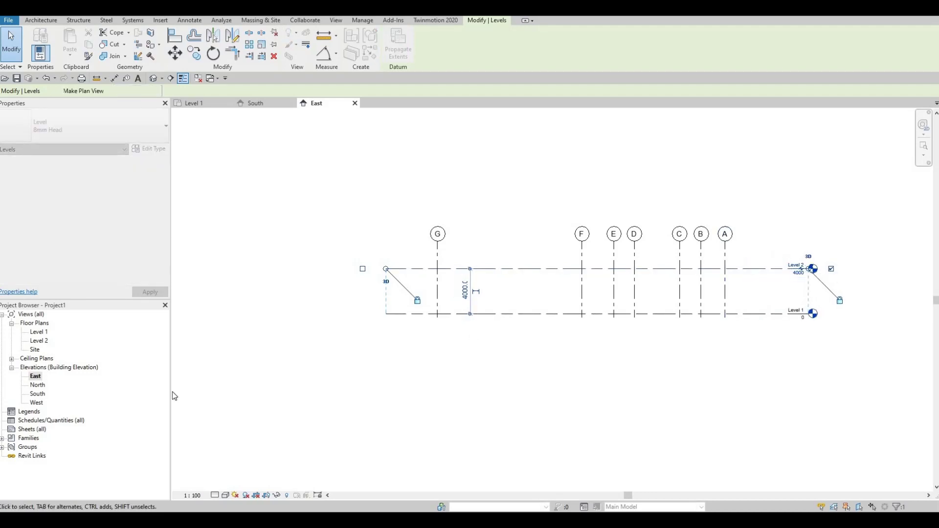
Open the North elevation and examine whether the level lines extend past grids 13 and 1
double_click(37, 385)
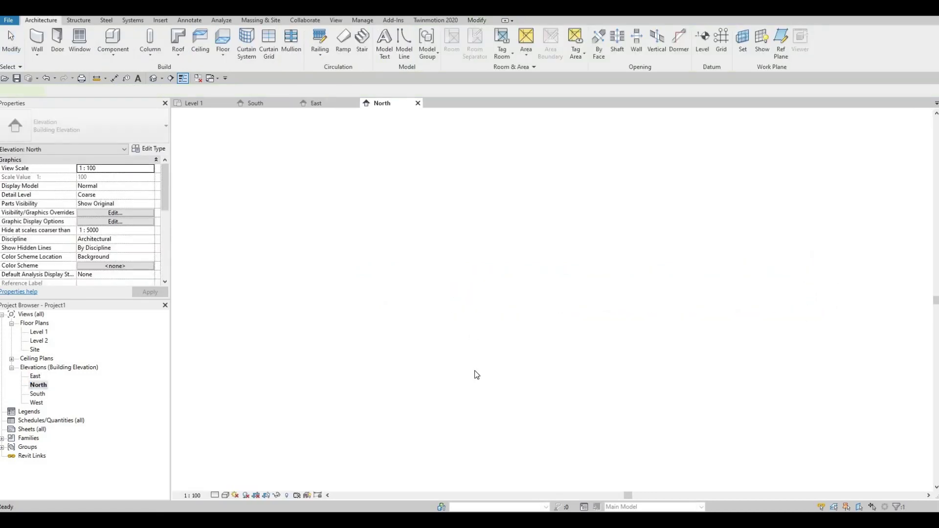
scroll(488, 381, down, 1)
middle_drag(692, 345, 711, 313)
key(Escape)
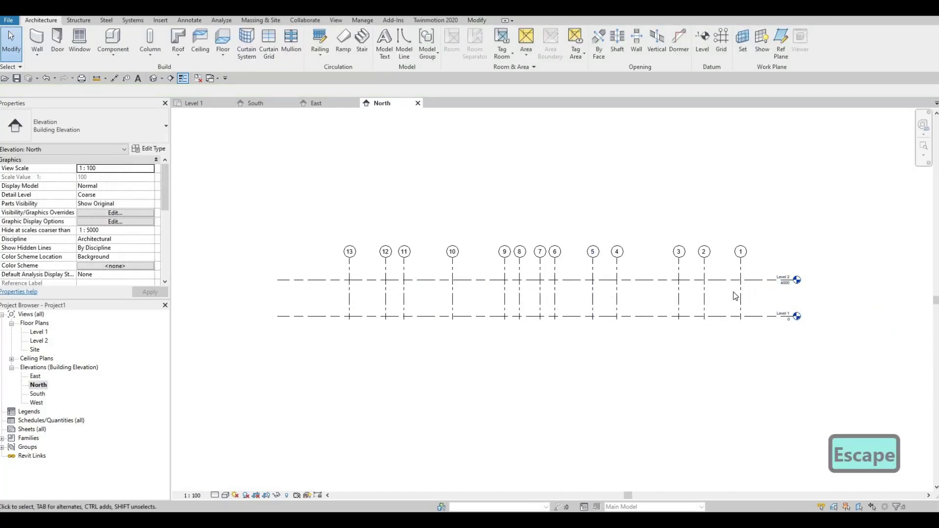
scroll(602, 274, down, 1)
middle_drag(597, 269, 648, 294)
scroll(648, 295, up, 2)
scroll(650, 289, down, 1)
scroll(606, 276, up, 1)
scroll(603, 275, down, 1)
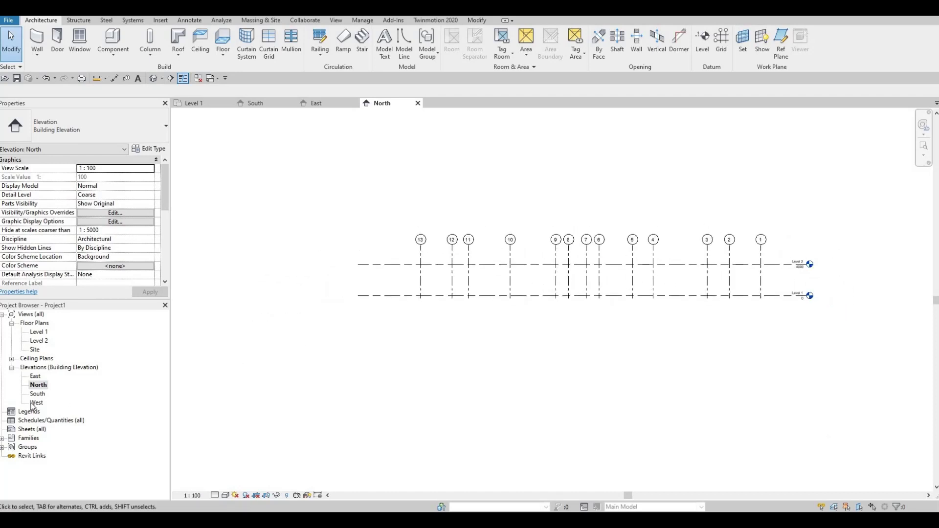
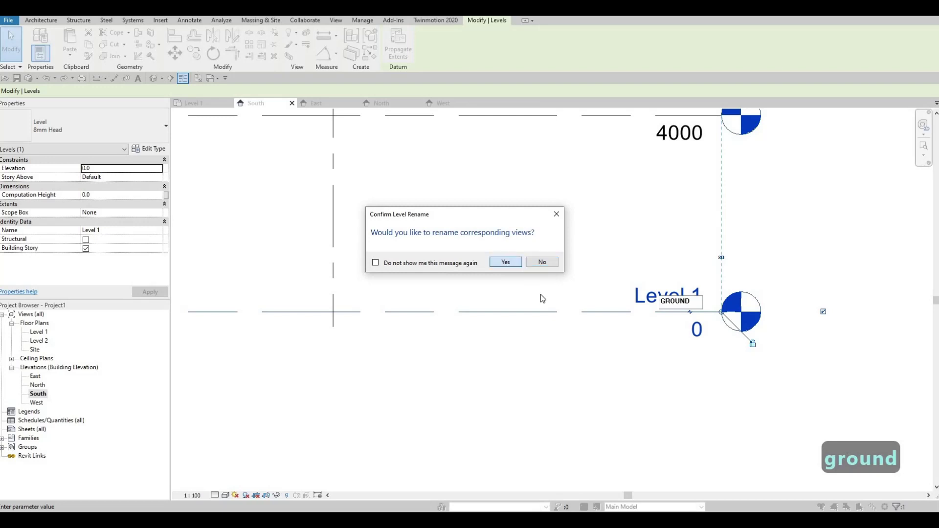
Confirm renaming the views that correspond to GROUND, and set the elevation of Level 2 to 3600
scroll(720, 283, down, 3)
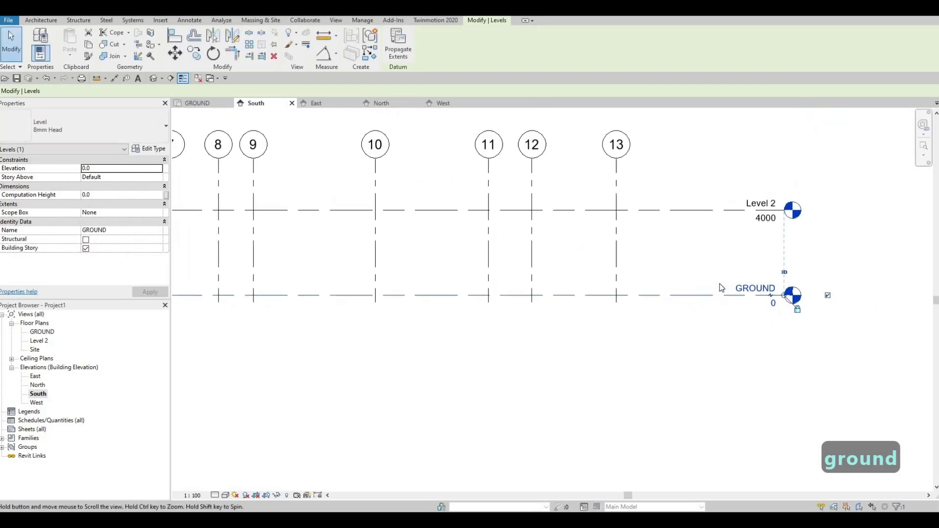
scroll(720, 283, down, 2)
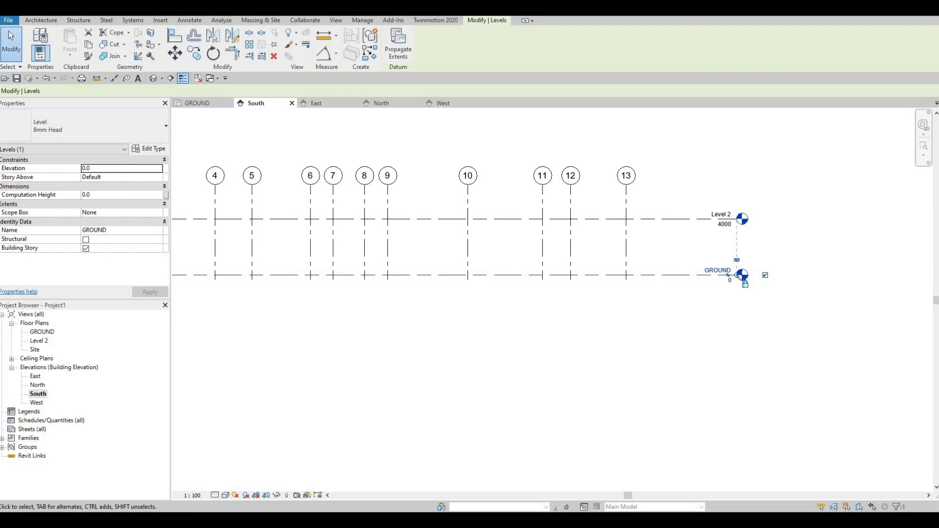
key(F1)
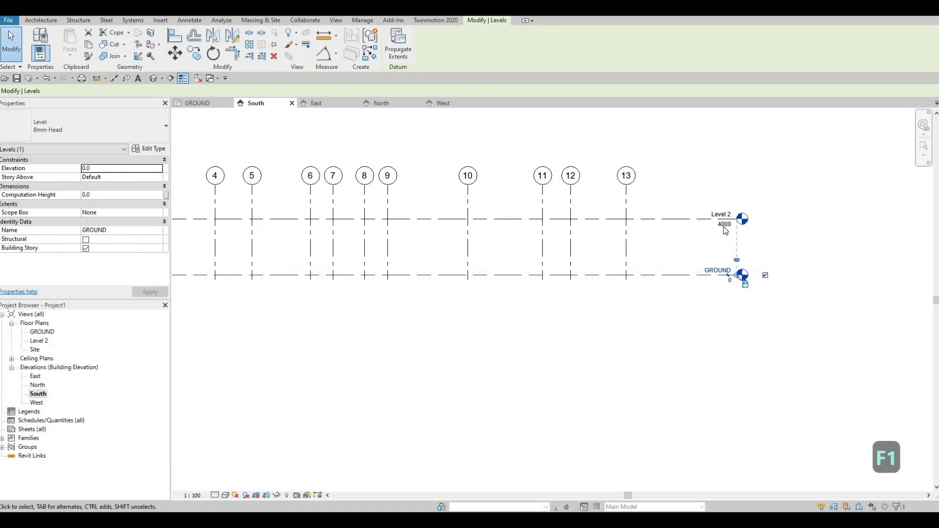
scroll(726, 226, up, 3)
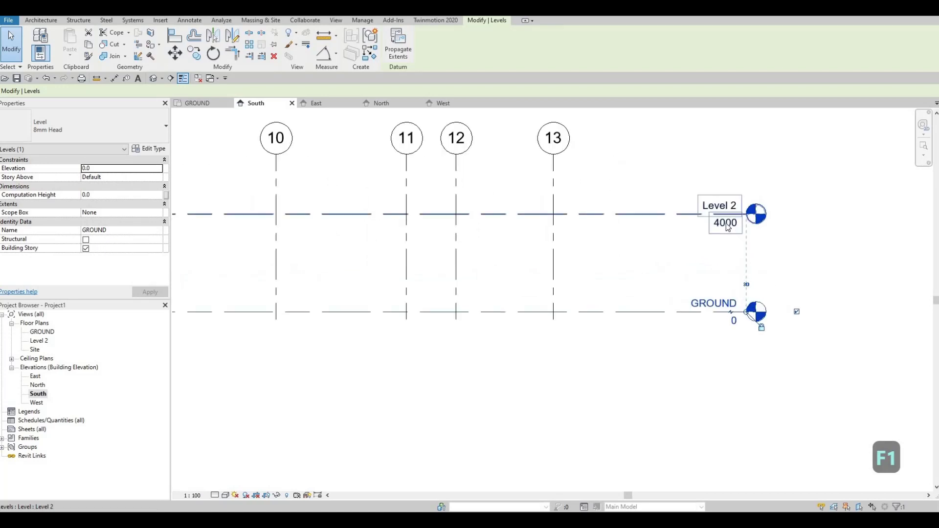
click(728, 226)
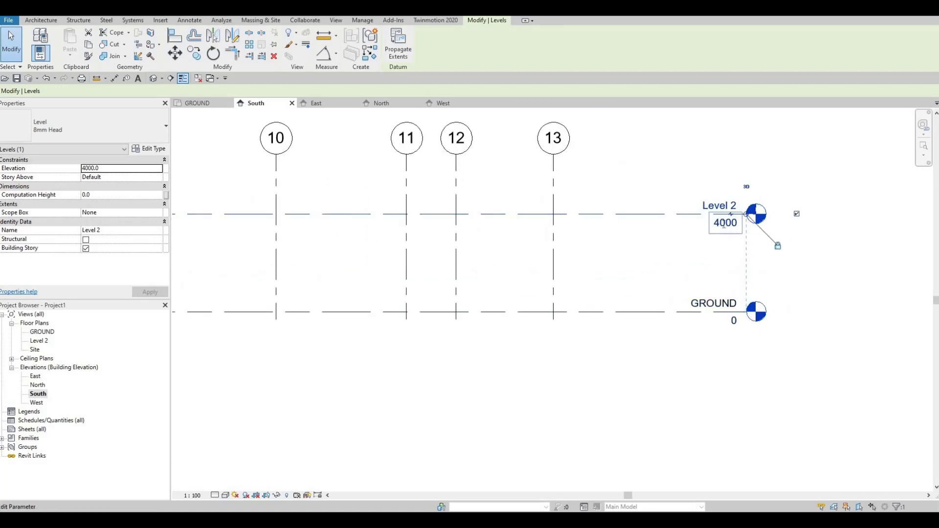
click(723, 224)
text(3600)
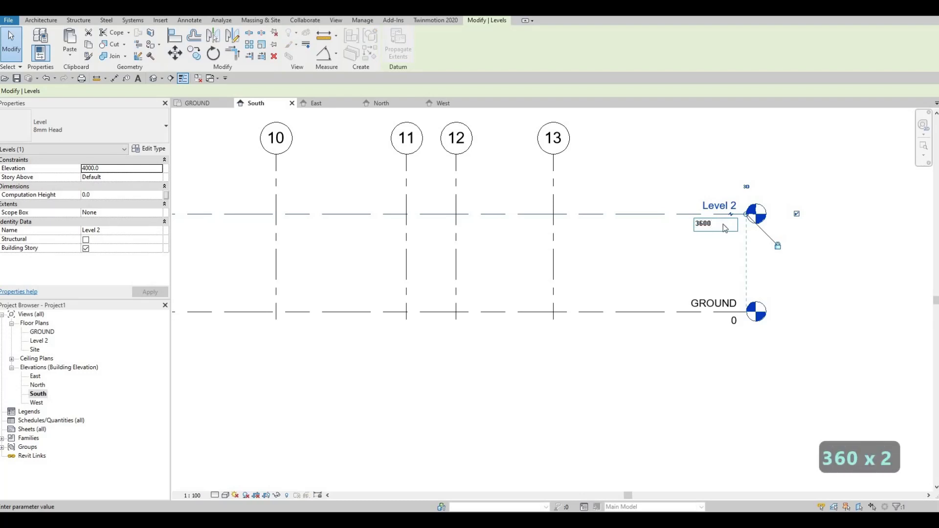
key(Return)
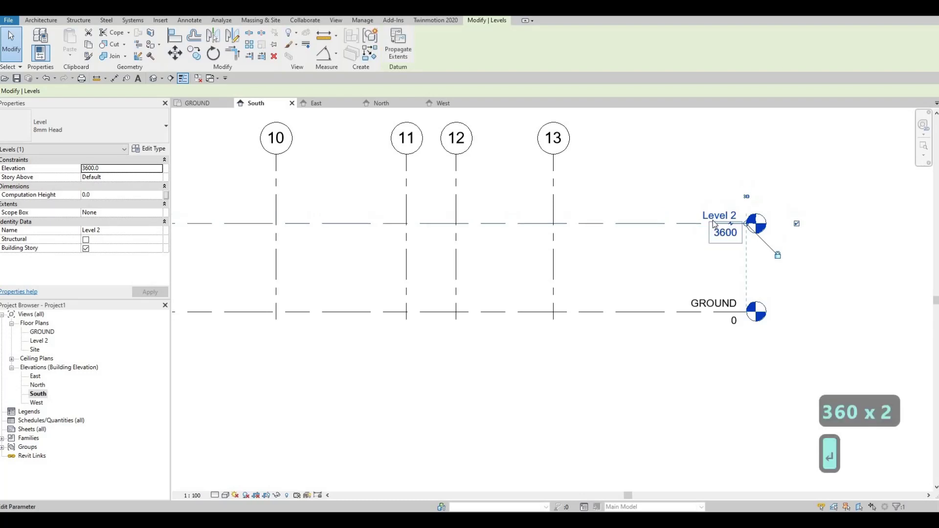
Rename Level 2 as TOP OF ROOF STORE and rename its corresponding views as well
click(719, 214)
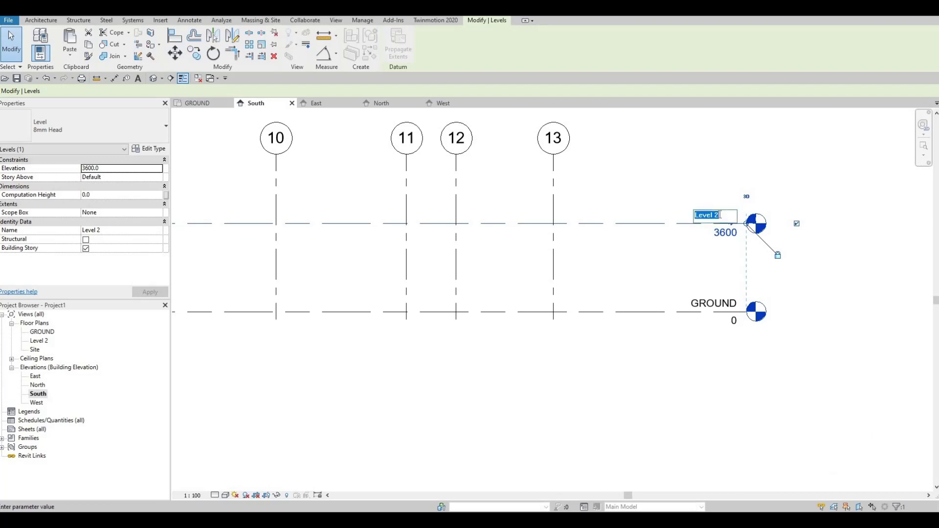
text(TOP)
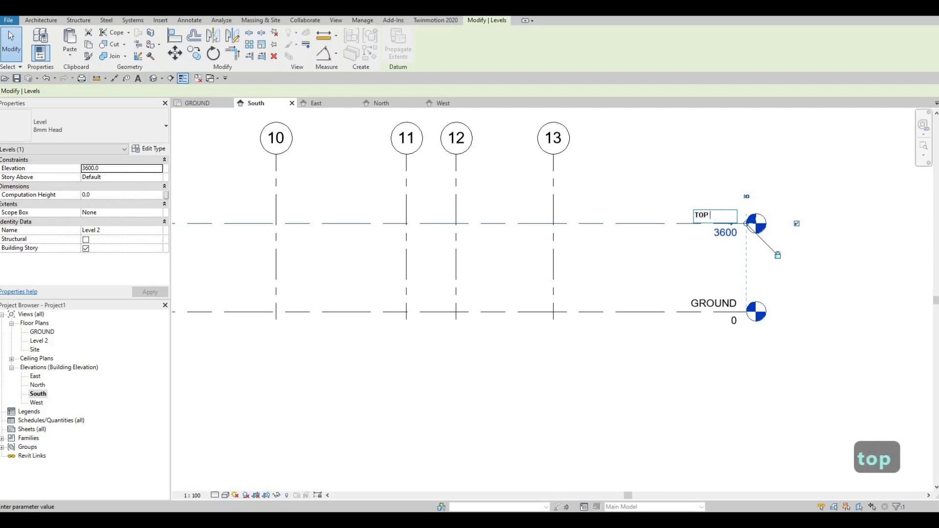
text( OF ROOF)
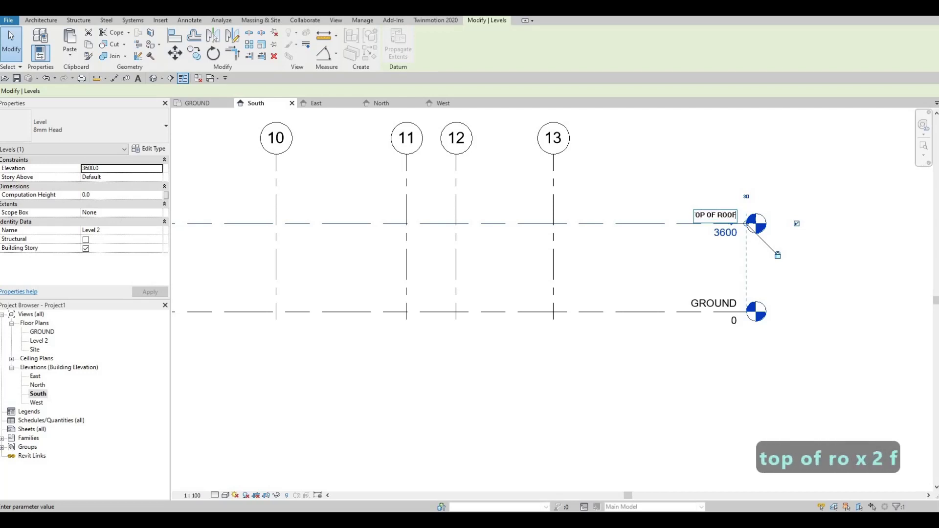
text( CO)
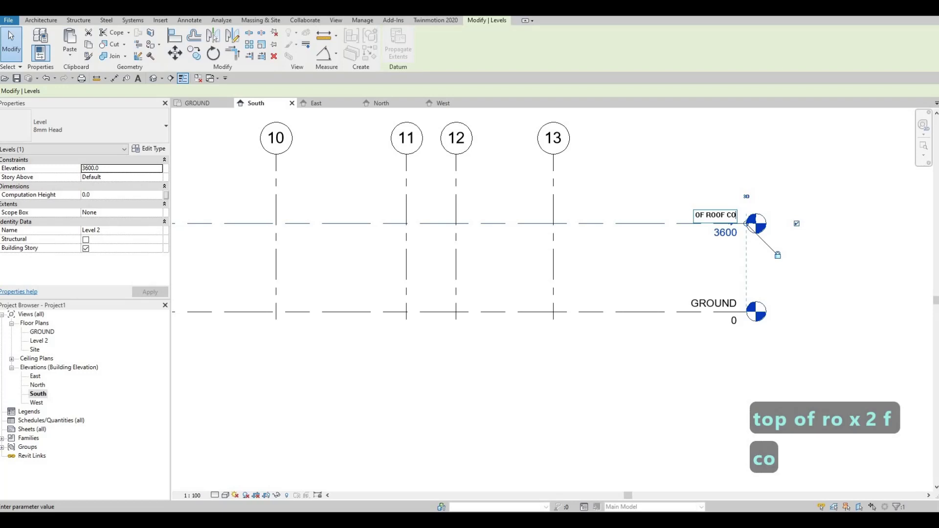
text(NVE)
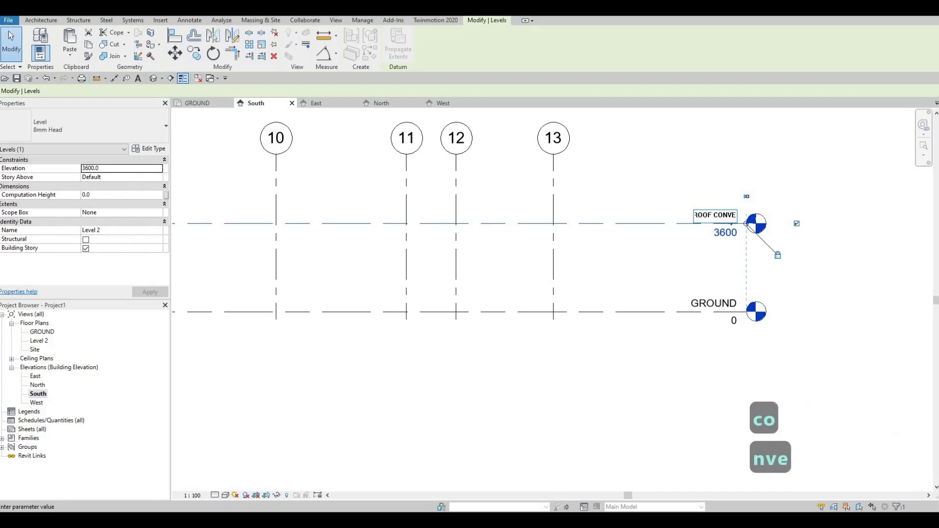
text(NIENCE)
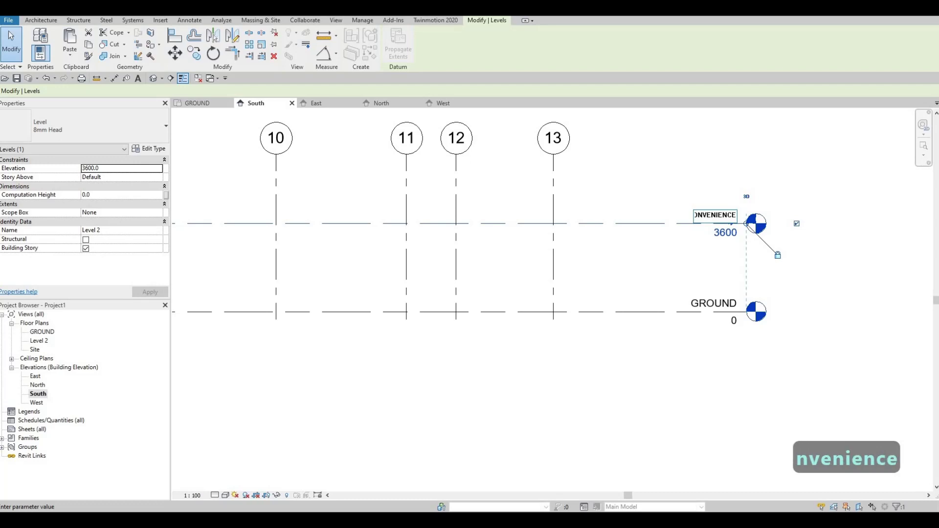
key(BackSpace)
key(BackSpace)
key(BackSpace)
key(BackSpace)
key(BackSpace)
key(BackSpace)
key(BackSpace)
key(BackSpace)
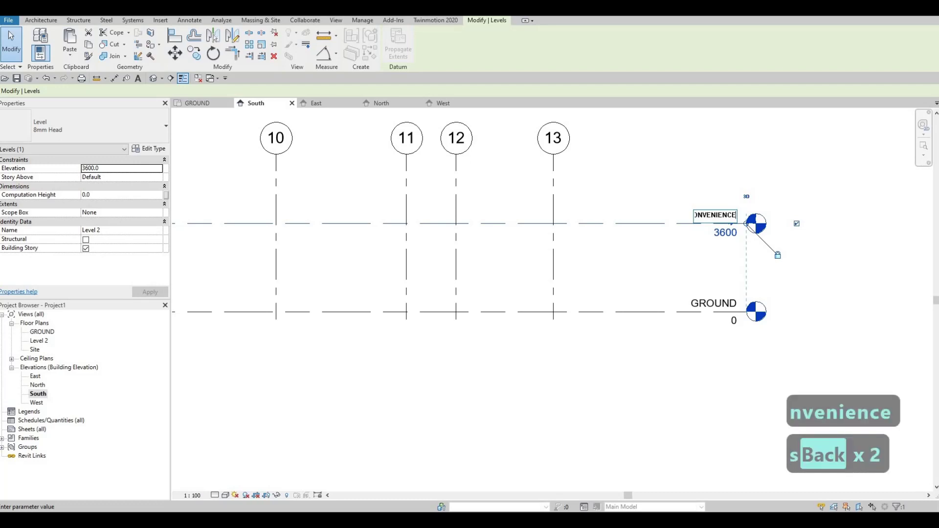
key(BackSpace)
key(BackSpace)
key(BackSpace)
key(BackSpace)
key(BackSpace)
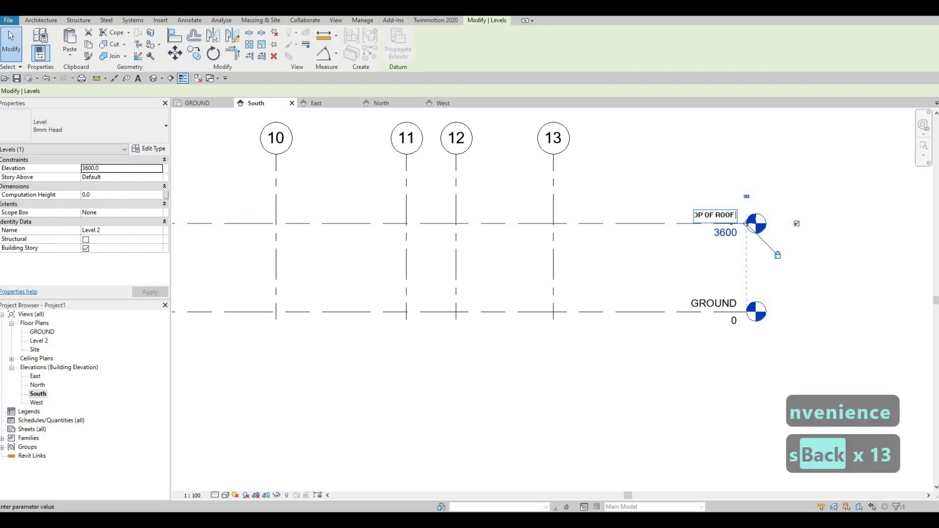
text(store)
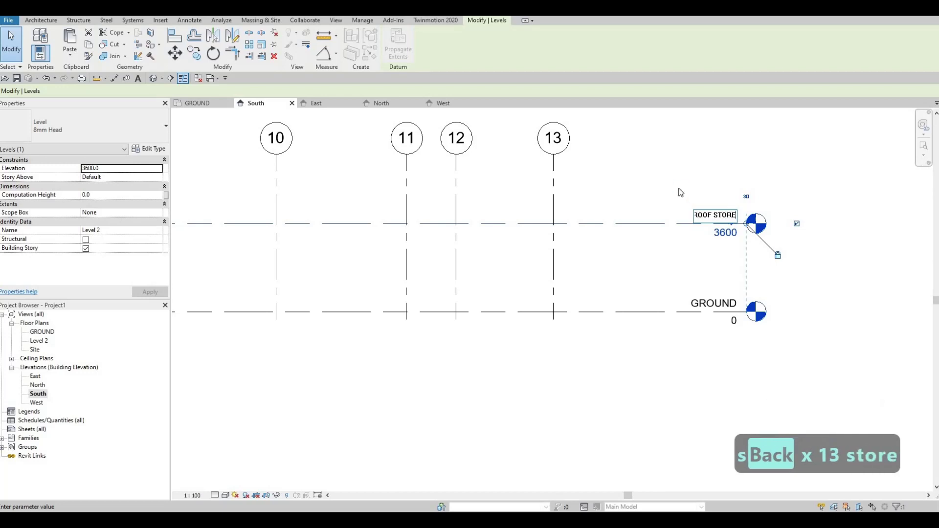
key(Return)
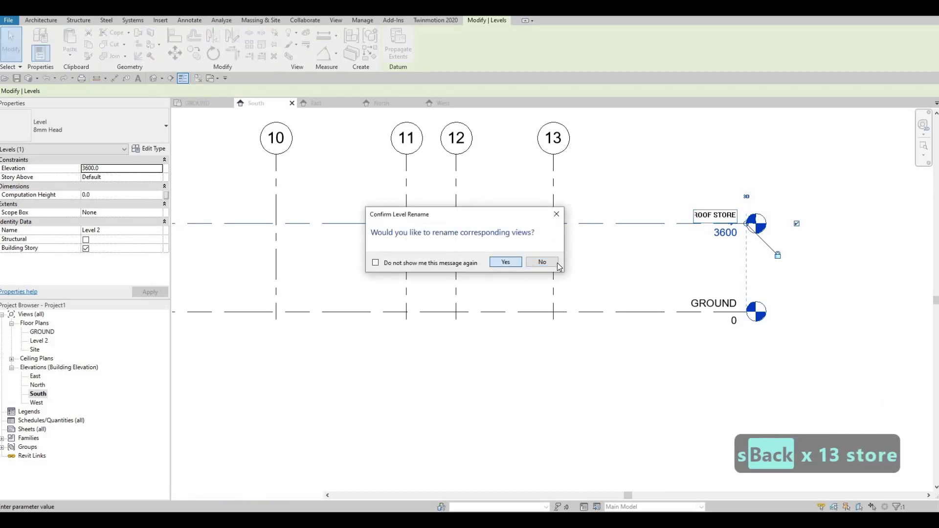
click(505, 260)
scroll(630, 257, down, 2)
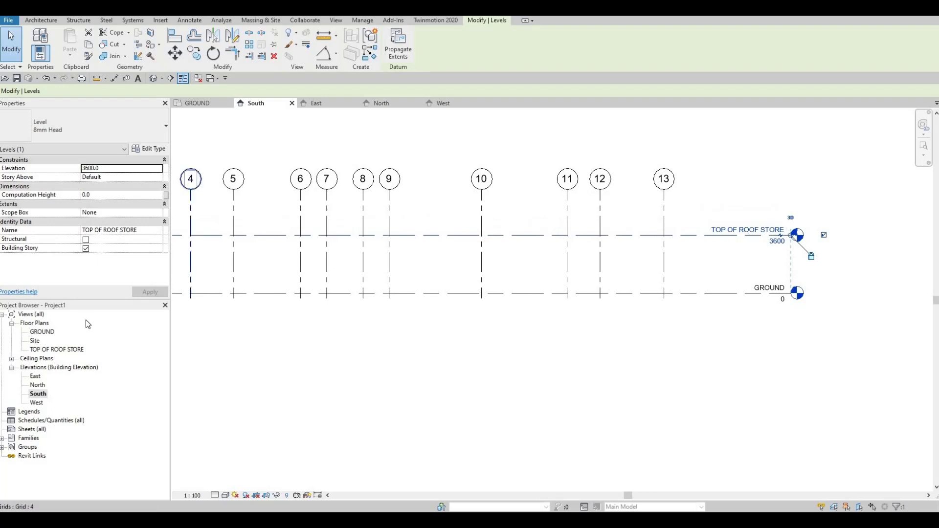
Draw a new level at about 5400 above TOP OF ROOF STORE, aligned with the existing level ends beyond grids 1 and 13
key(z)
key(f)
scroll(506, 276, down, 2)
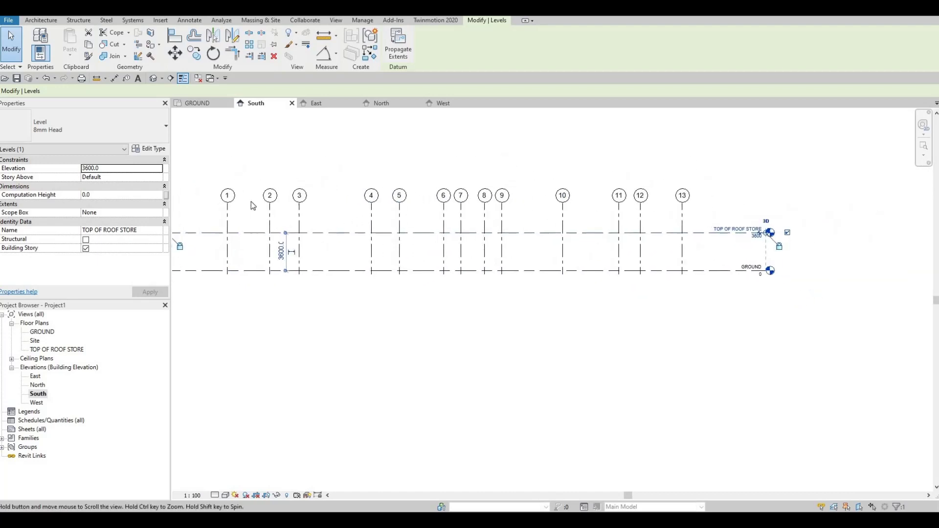
scroll(267, 223, down, 1)
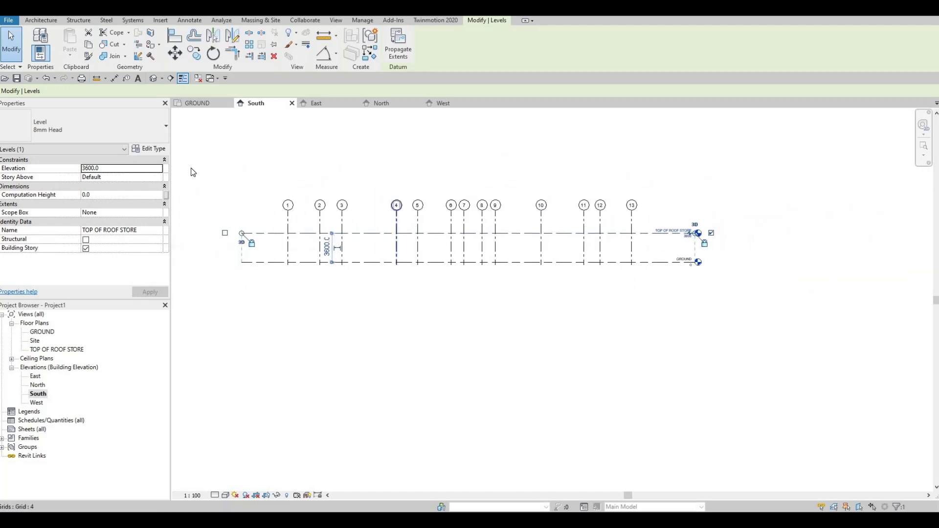
click(43, 20)
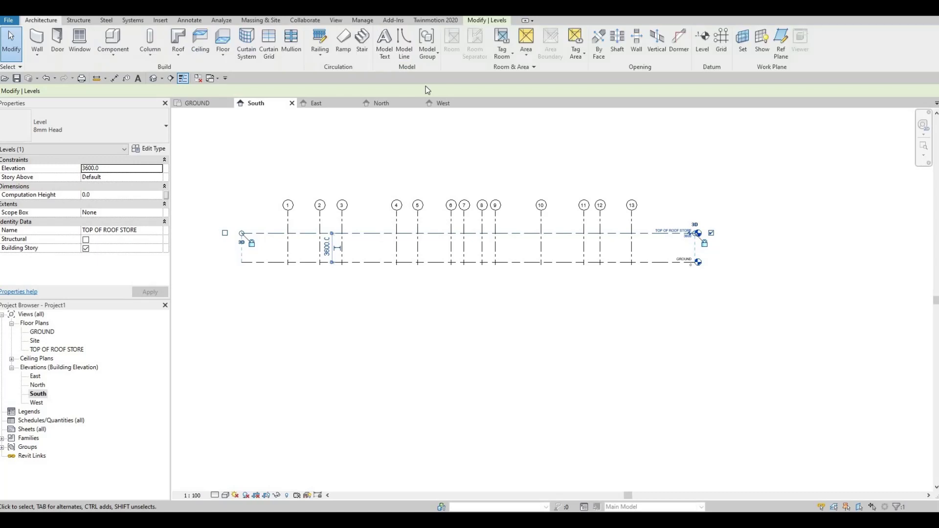
click(702, 42)
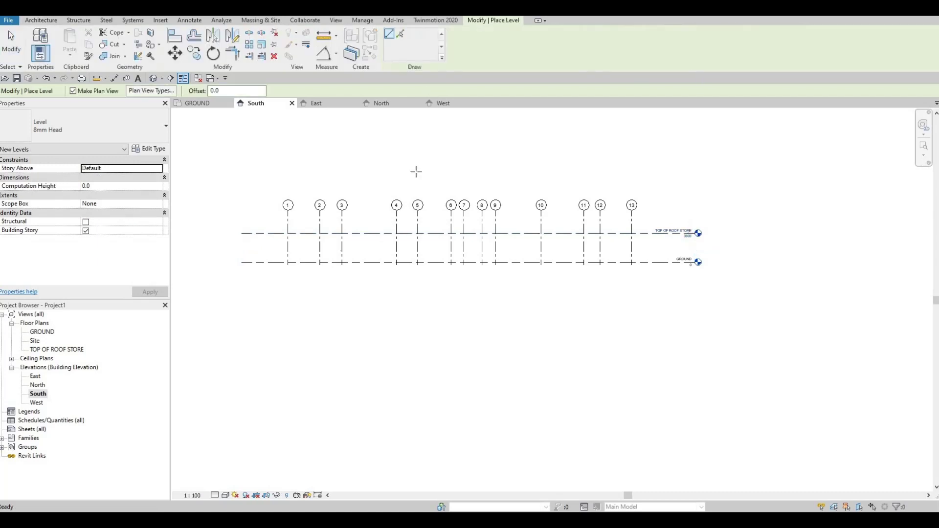
scroll(230, 211, up, 2)
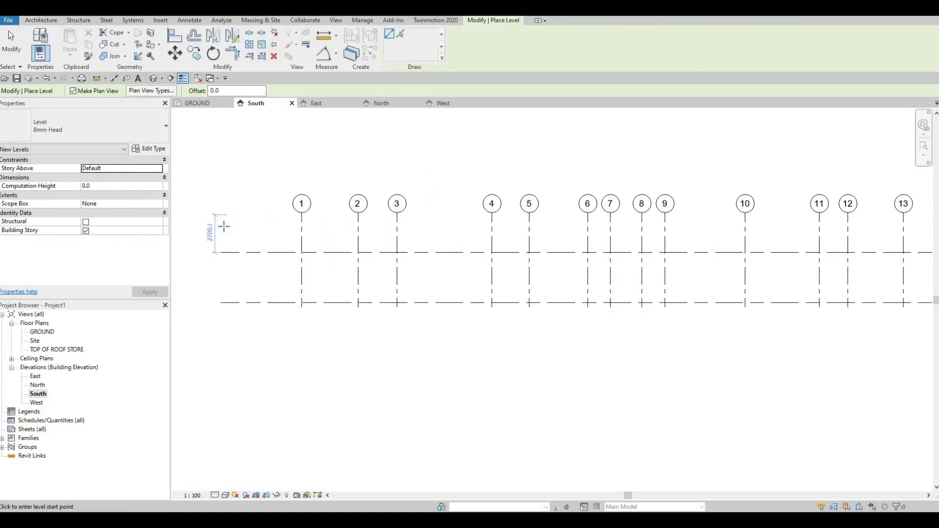
scroll(223, 225, up, 2)
click(265, 229)
scroll(440, 234, down, 3)
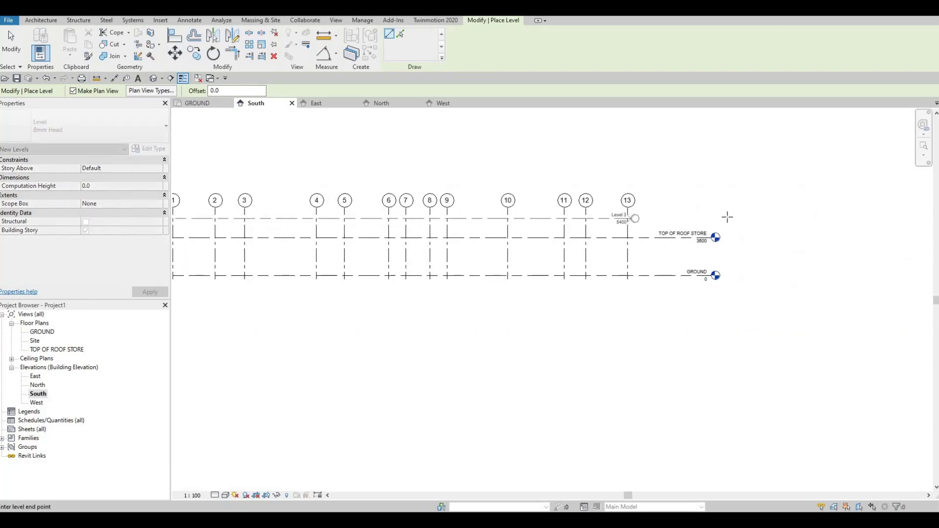
click(712, 218)
key(Escape)
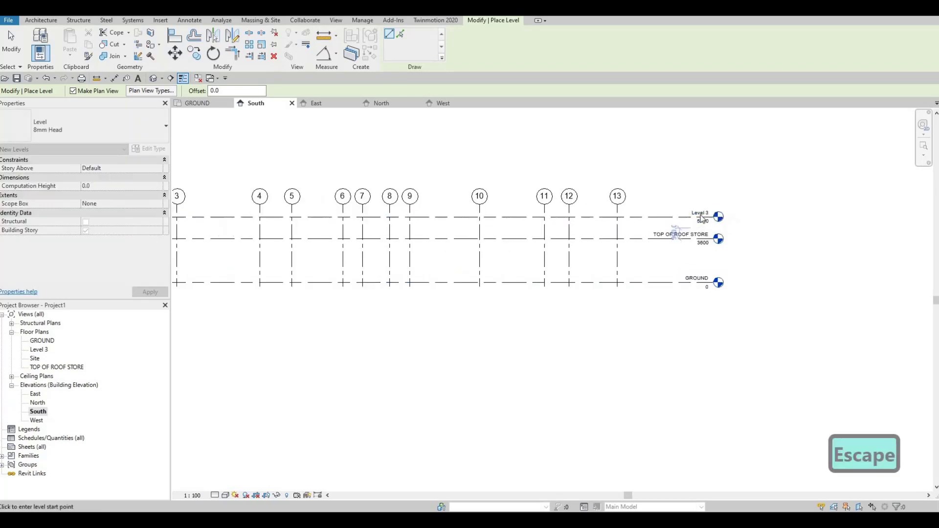
key(Escape)
Set the elevation of Level 3 to 4800
scroll(702, 221, up, 5)
key(Escape)
click(695, 215)
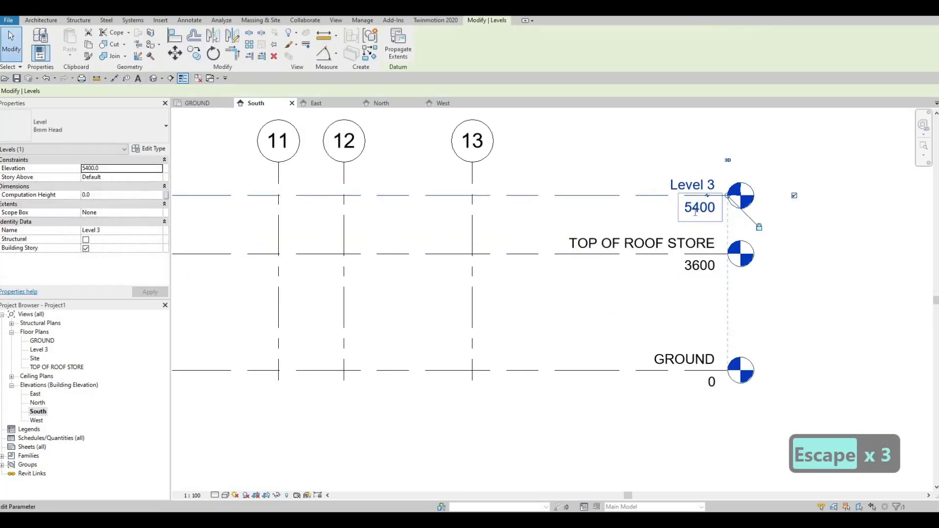
click(695, 210)
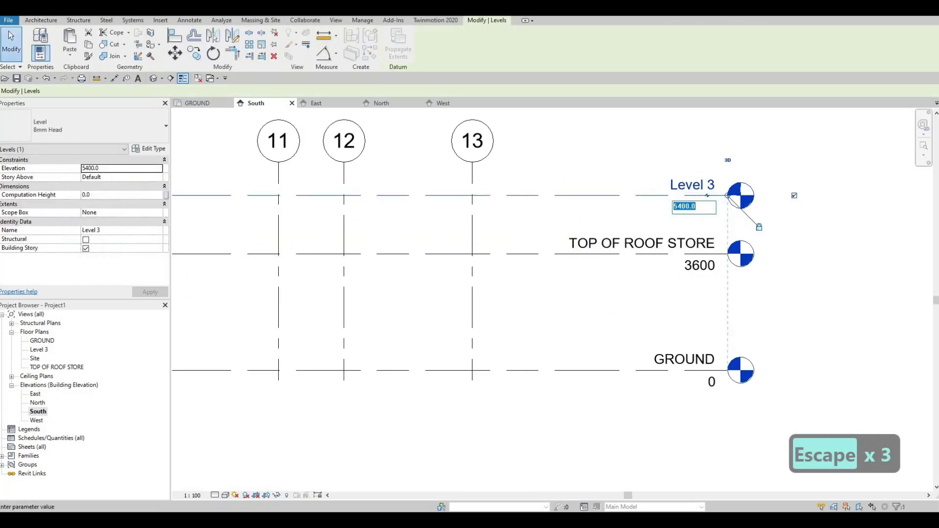
key(End)
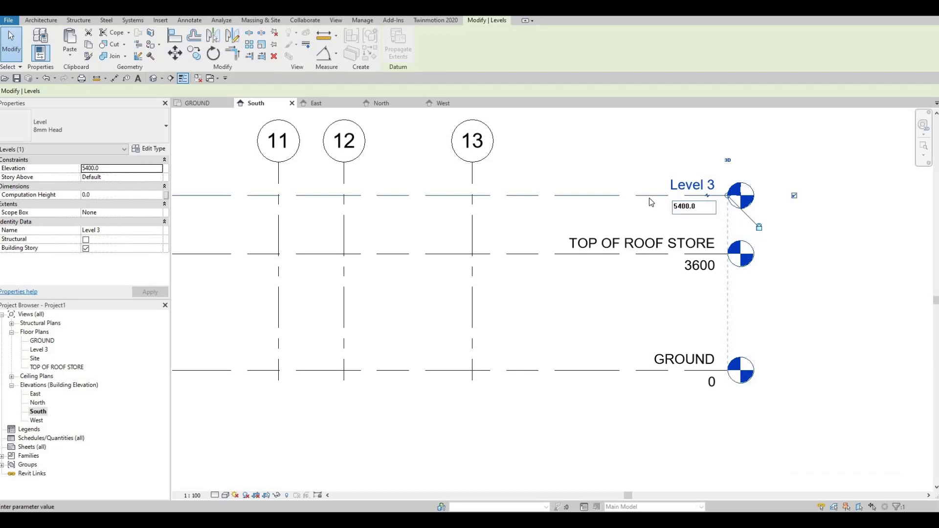
key(ctrl+a)
text(4800)
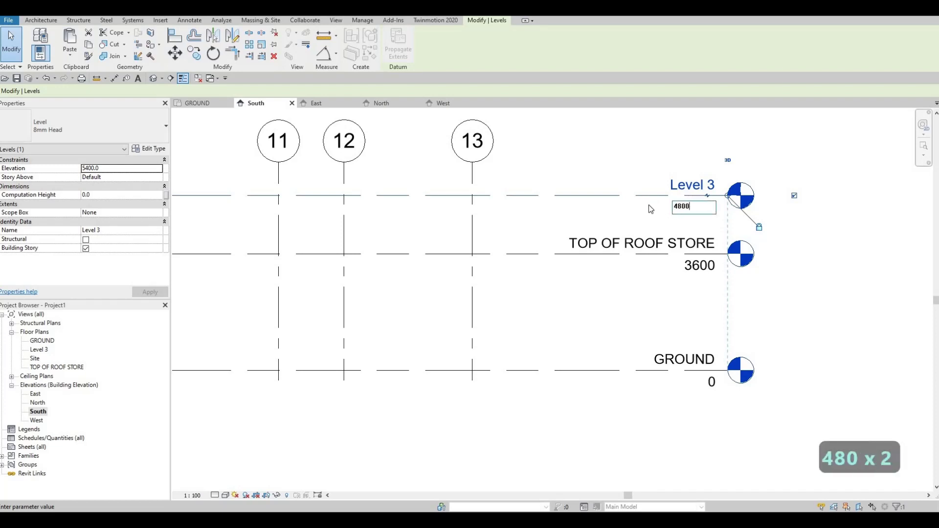
key(Return)
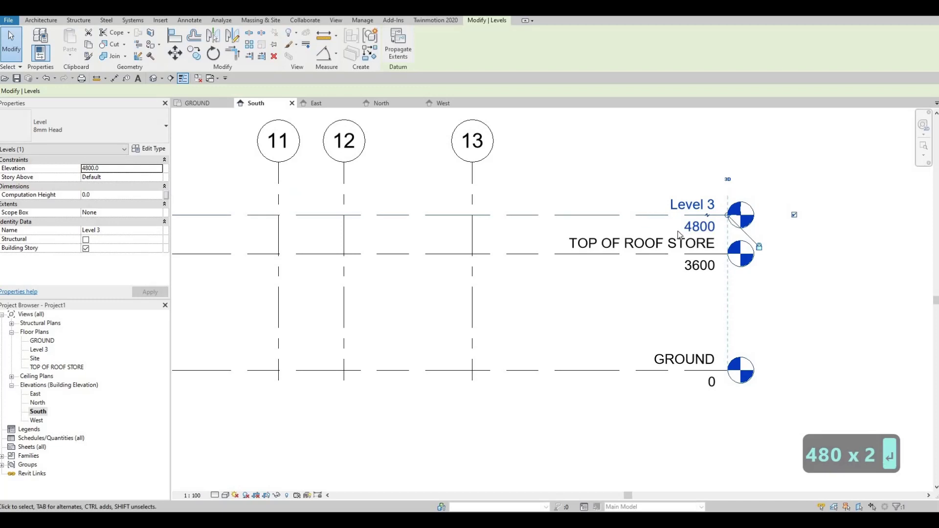
Rename Level 3 as CANOPY and rename its corresponding views as well
scroll(619, 239, down, 1)
middle_drag(618, 239, 682, 240)
scroll(772, 215, down, 1)
scroll(772, 215, up, 3)
scroll(477, 353, down, 1)
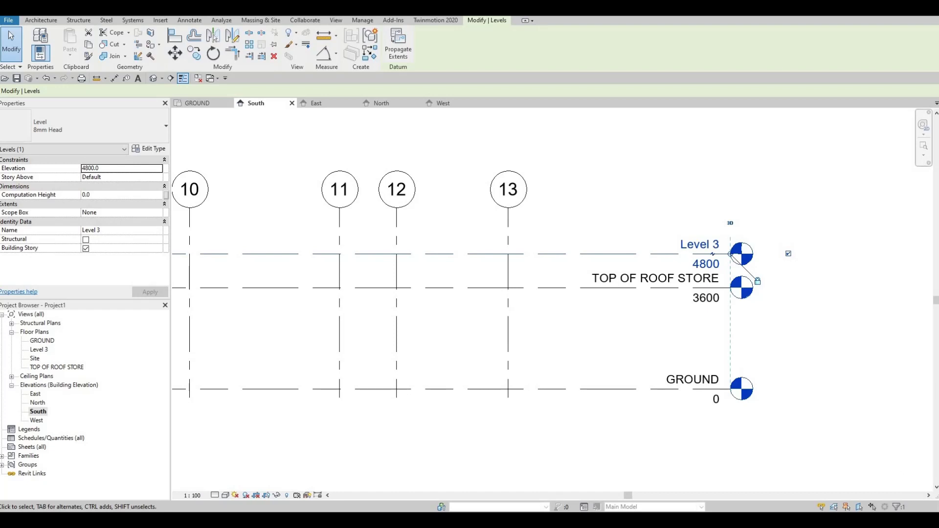
click(695, 244)
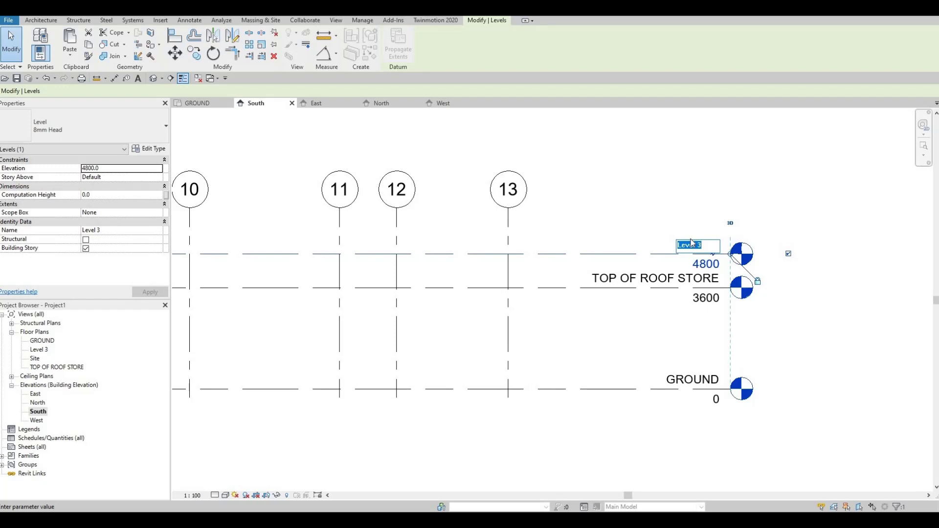
text(CANOPY)
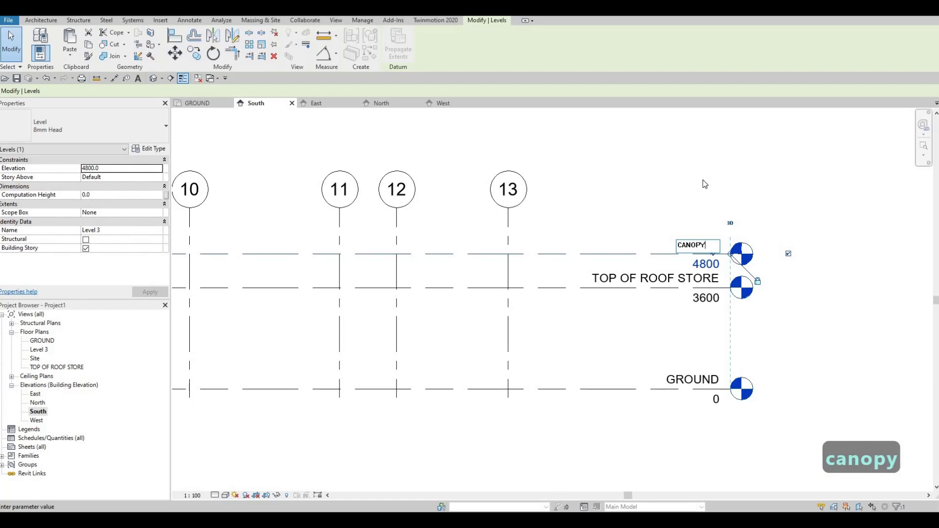
click(598, 243)
click(511, 261)
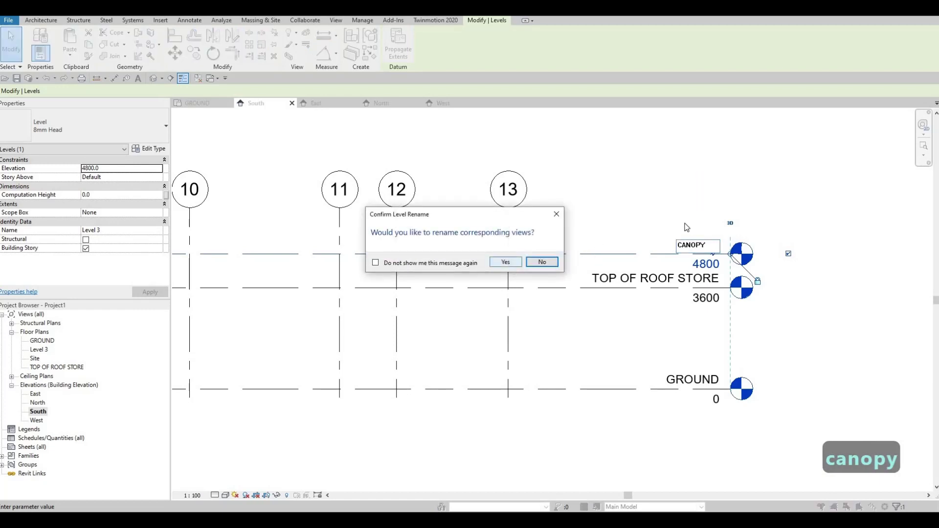
scroll(671, 218, down, 2)
key(Escape)
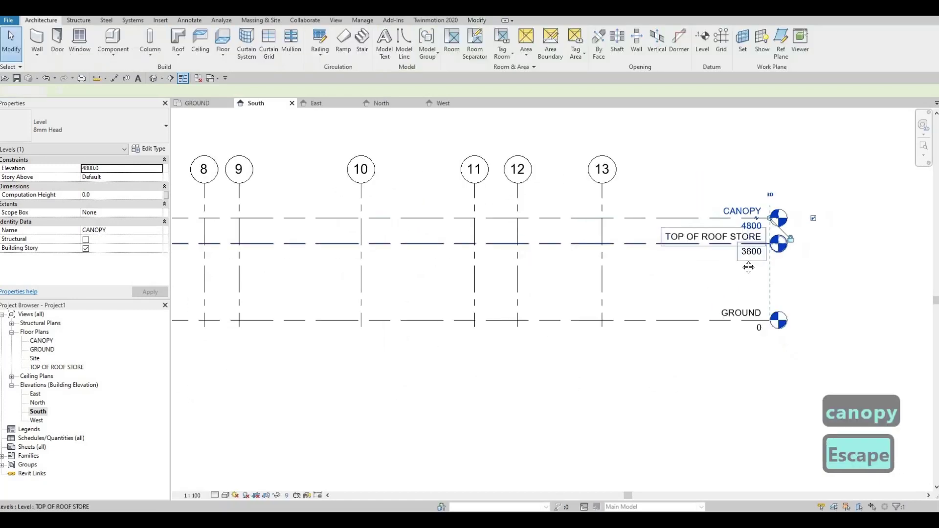
Add an elbow to the TOP OF ROOF STORE level line next to its head in the South elevation
scroll(736, 243, up, 2)
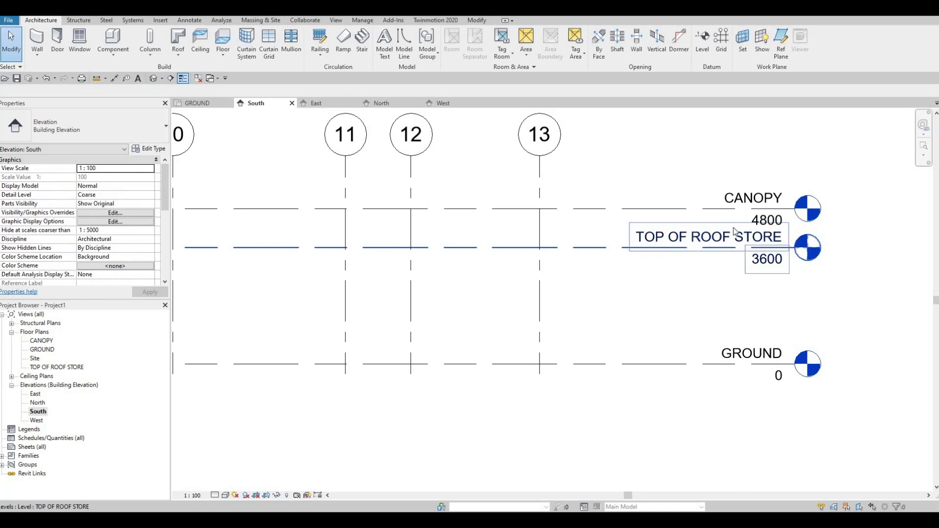
middle_drag(675, 279, 655, 259)
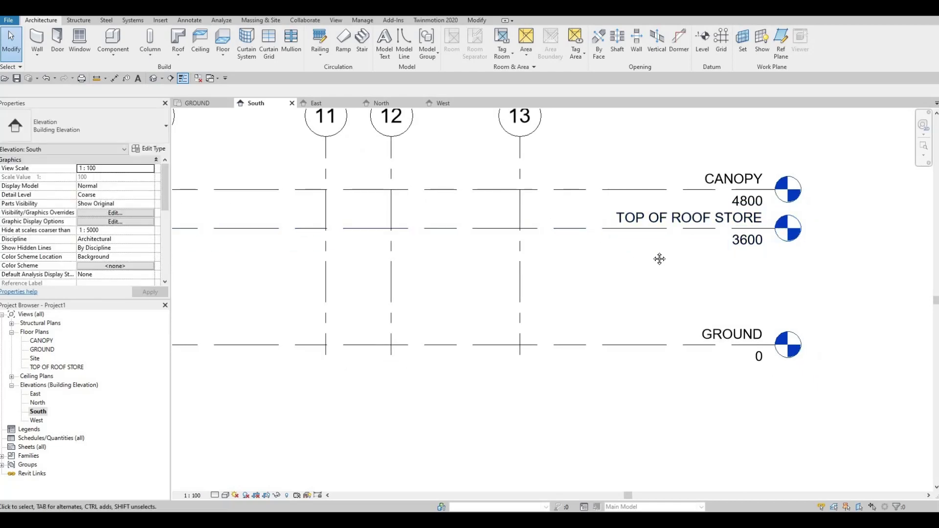
scroll(626, 237, down, 2)
click(624, 235)
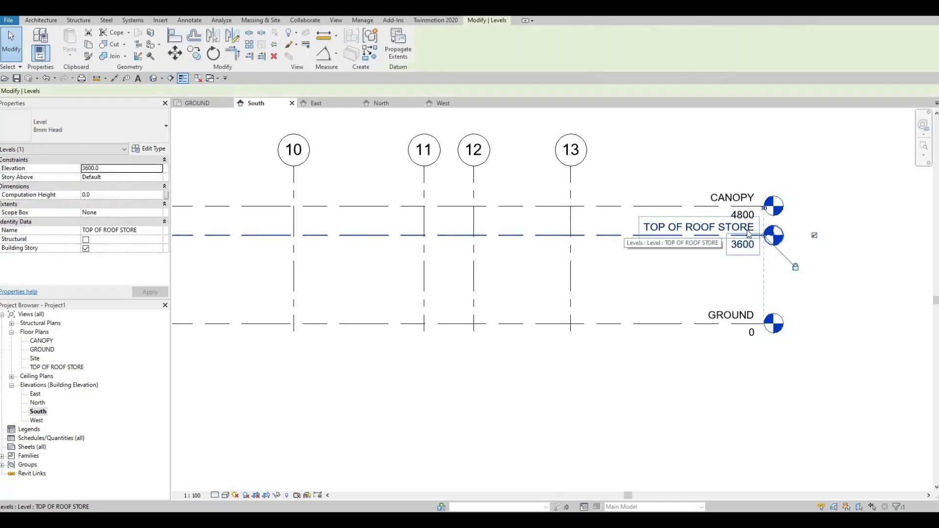
scroll(759, 245, up, 4)
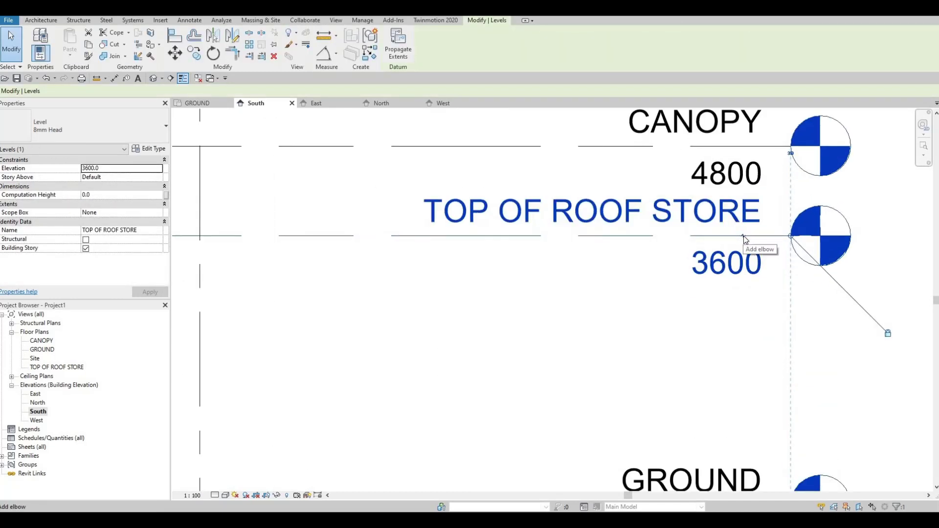
click(743, 235)
scroll(772, 250, down, 2)
scroll(745, 237, up, 1)
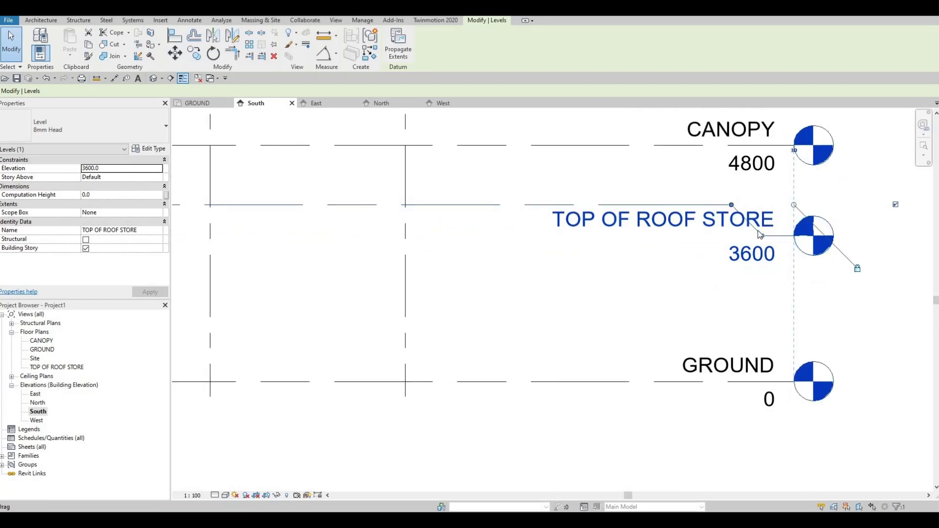
Reshape the TOP OF ROOF STORE elbow so it bends down just beyond grid 13, before the level name starts
drag(749, 225, 721, 237)
key(ctrl+z)
click(733, 211)
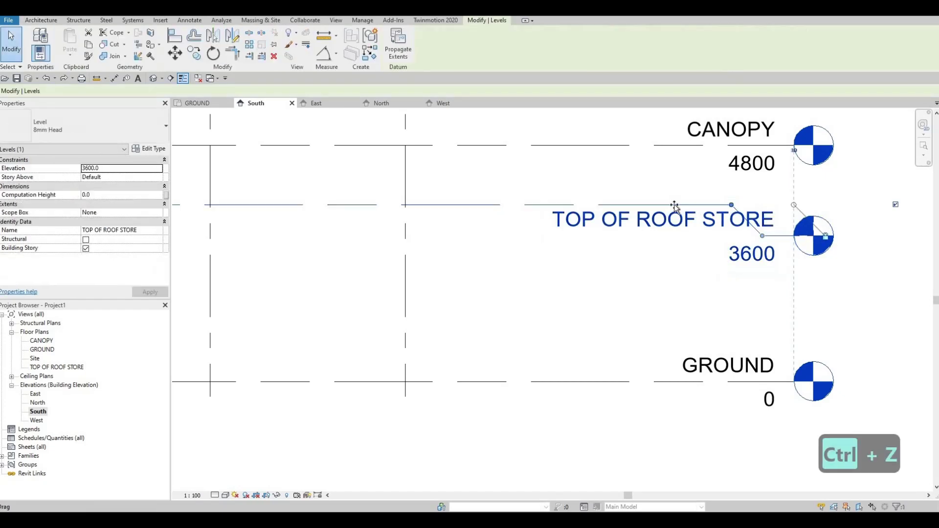
drag(541, 203, 551, 238)
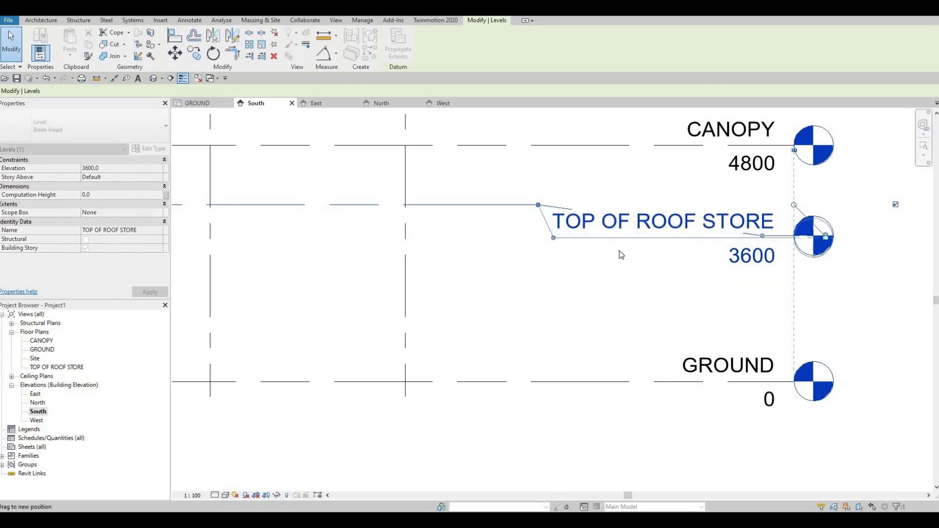
key(Escape)
scroll(638, 215, down, 1)
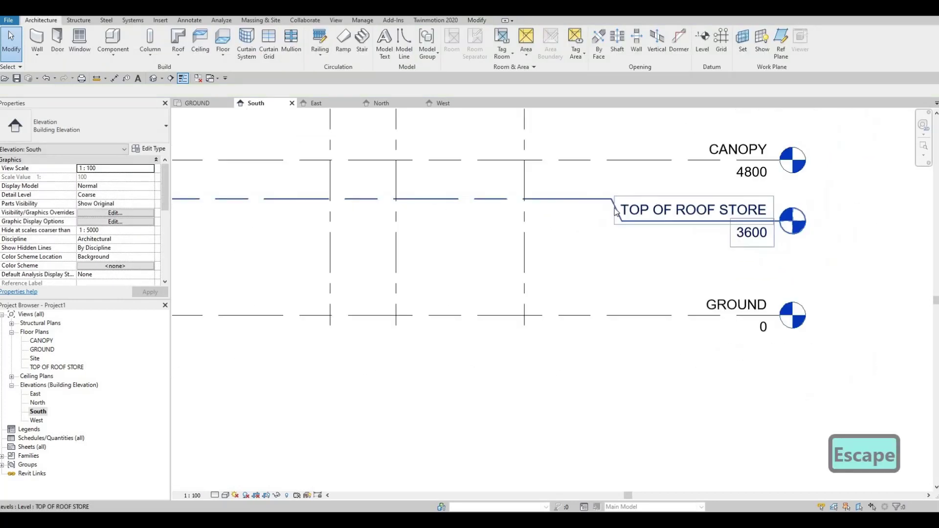
scroll(689, 234, down, 2)
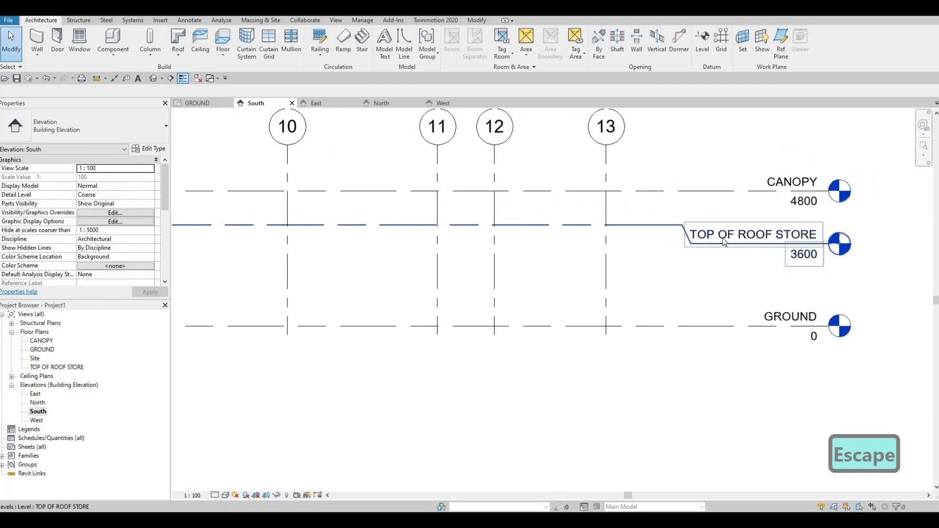
scroll(687, 237, up, 3)
scroll(625, 242, down, 4)
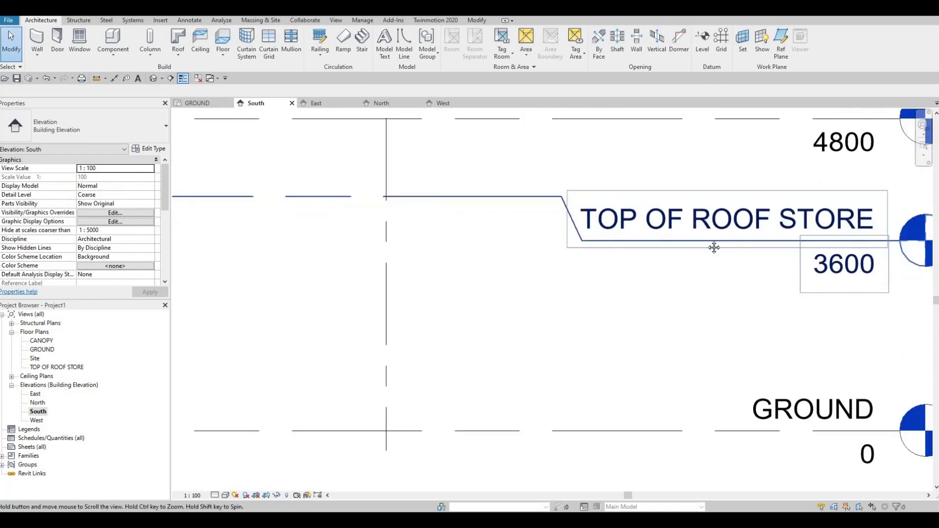
middle_drag(795, 214, 769, 234)
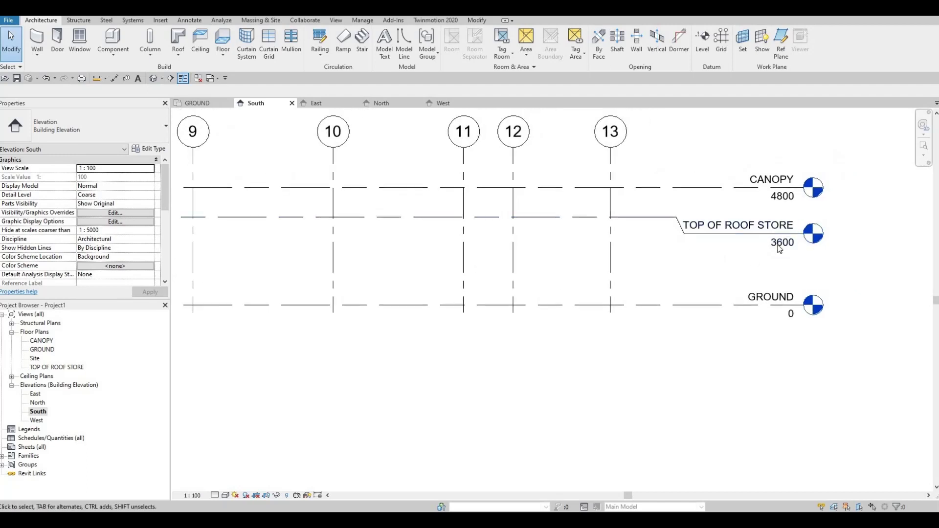
scroll(751, 245, down, 1)
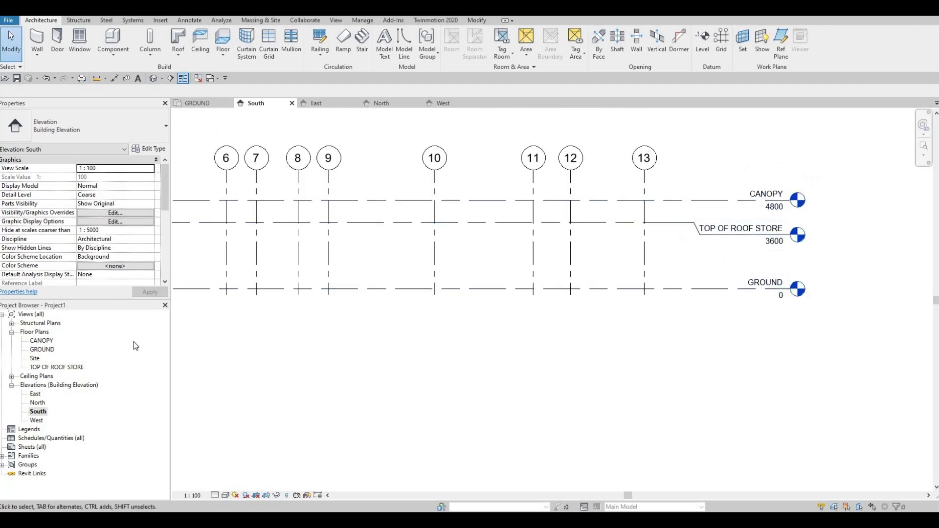
In the East elevation, add an elbow to the TOP OF ROOF STORE level and shape it to bend between grid A and the level name
click(34, 394)
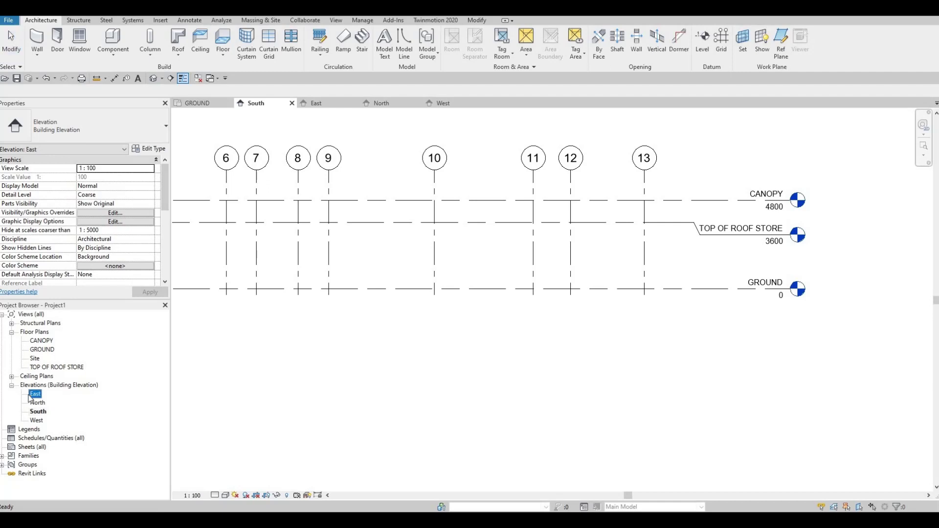
double_click(33, 399)
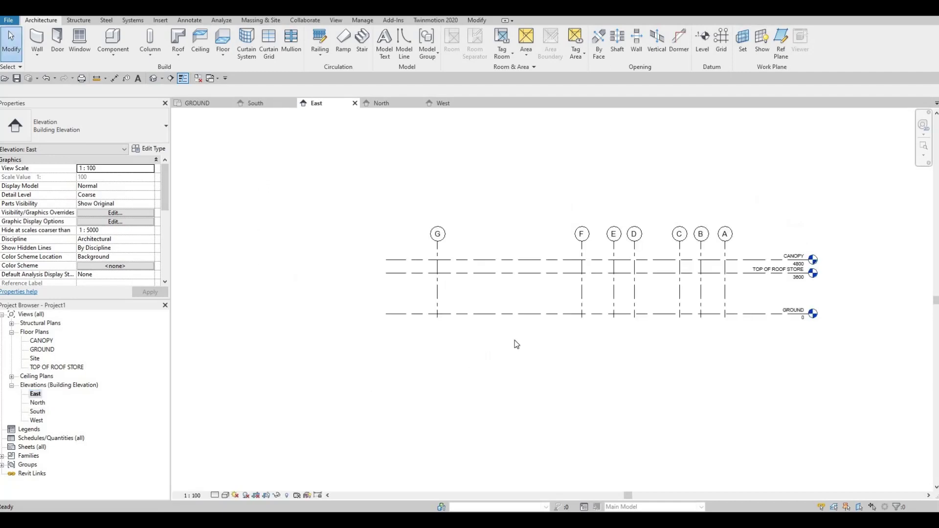
scroll(779, 291, up, 5)
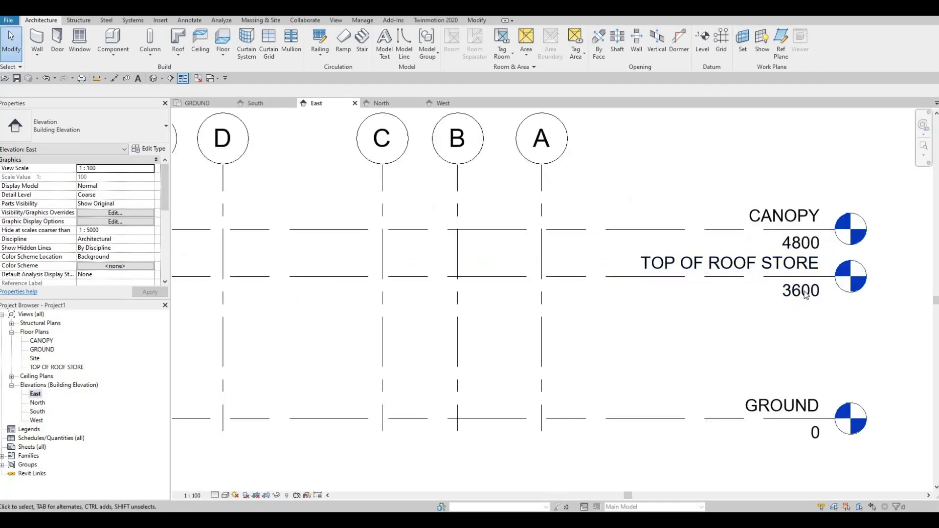
click(810, 296)
click(810, 276)
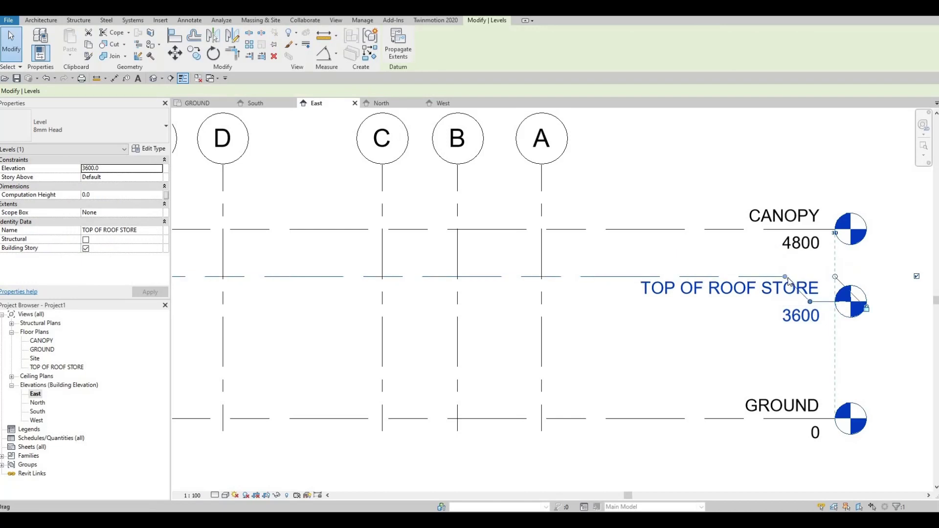
drag(712, 277, 609, 277)
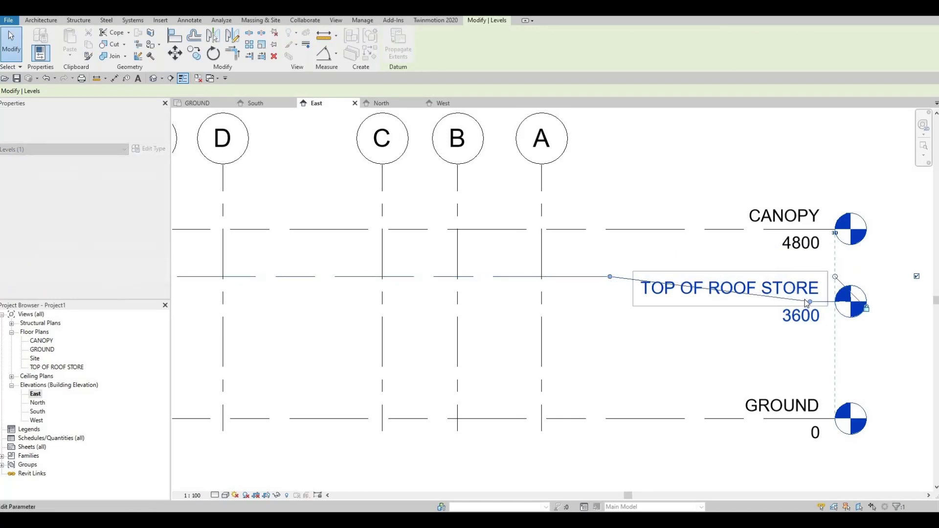
drag(652, 303, 602, 308)
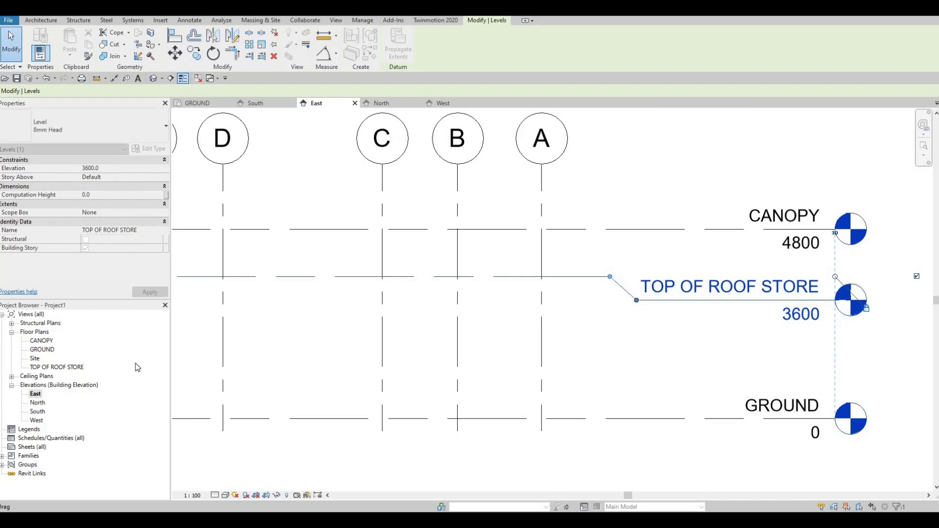
In the North elevation, add an elbow to the TOP OF ROOF STORE level and shape it to bend just beyond grid 1, before its name
click(34, 403)
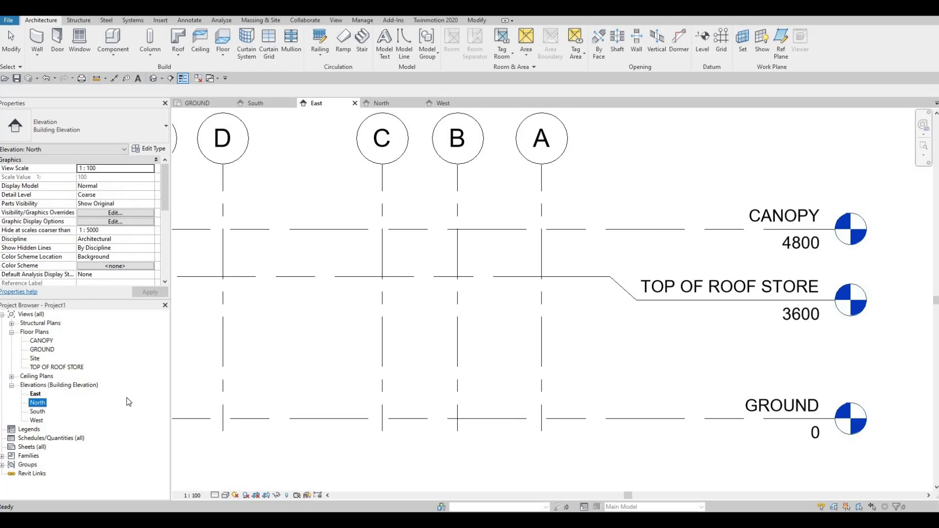
double_click(38, 403)
click(836, 259)
key(Escape)
scroll(814, 266, up, 2)
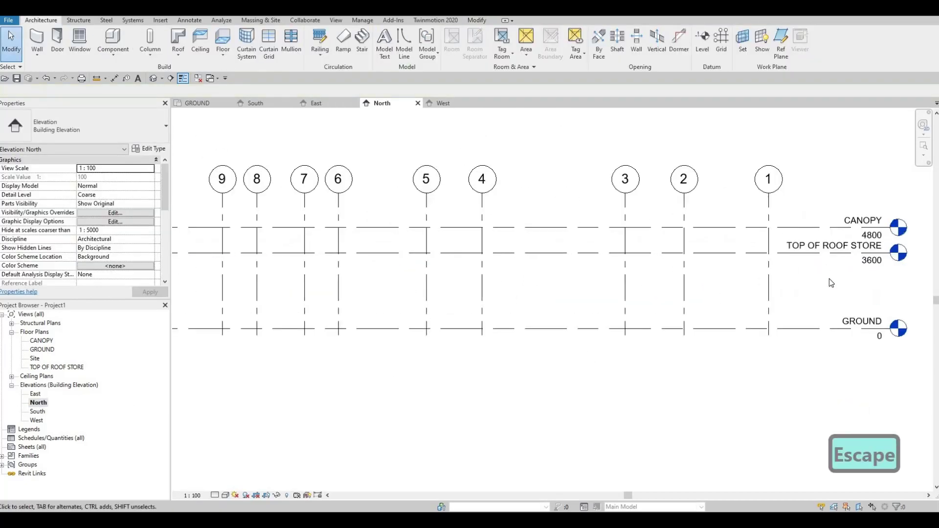
click(705, 253)
scroll(706, 271, up, 3)
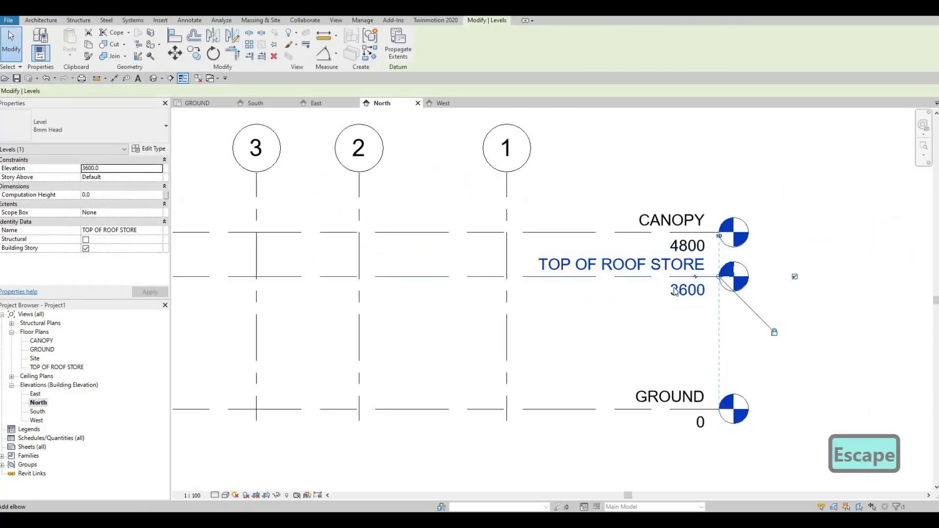
drag(523, 278, 667, 305)
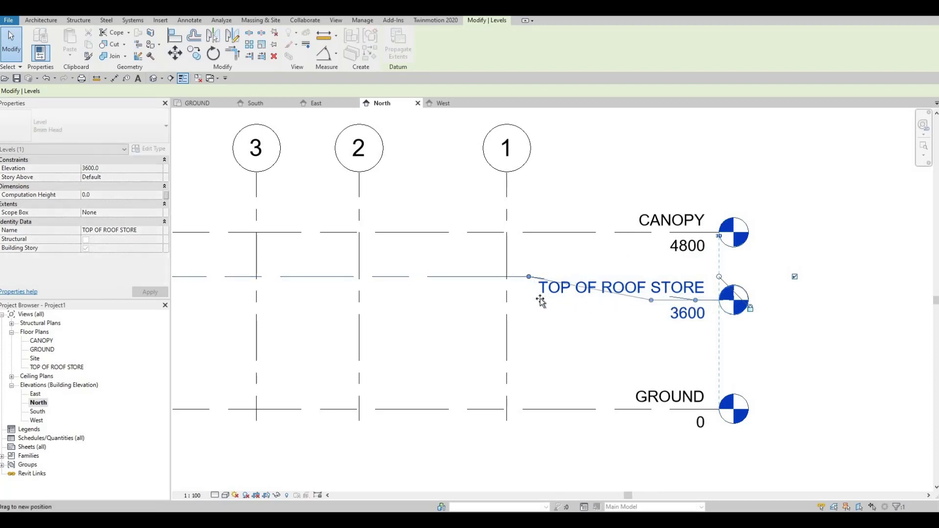
key(Escape)
scroll(578, 288, down, 2)
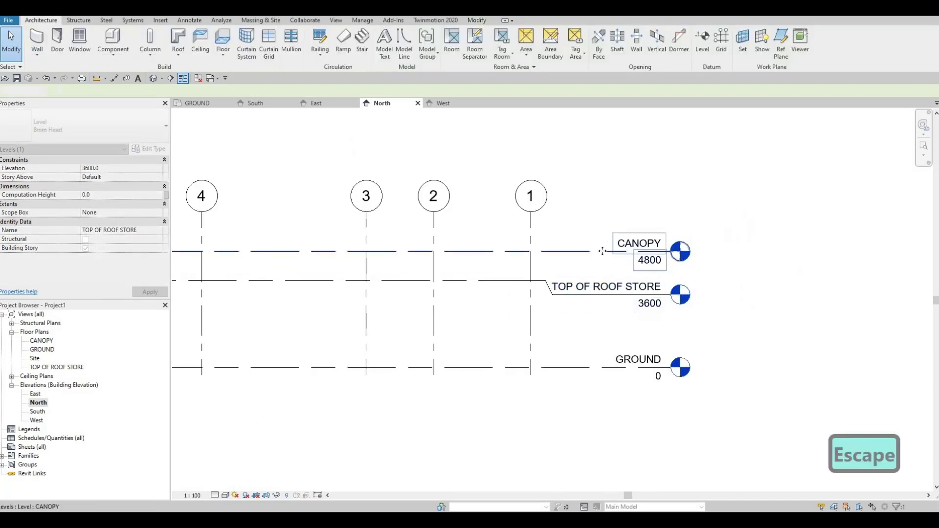
Extend the aligned ends of all three levels farther past grid 1 in the North elevation
click(601, 253)
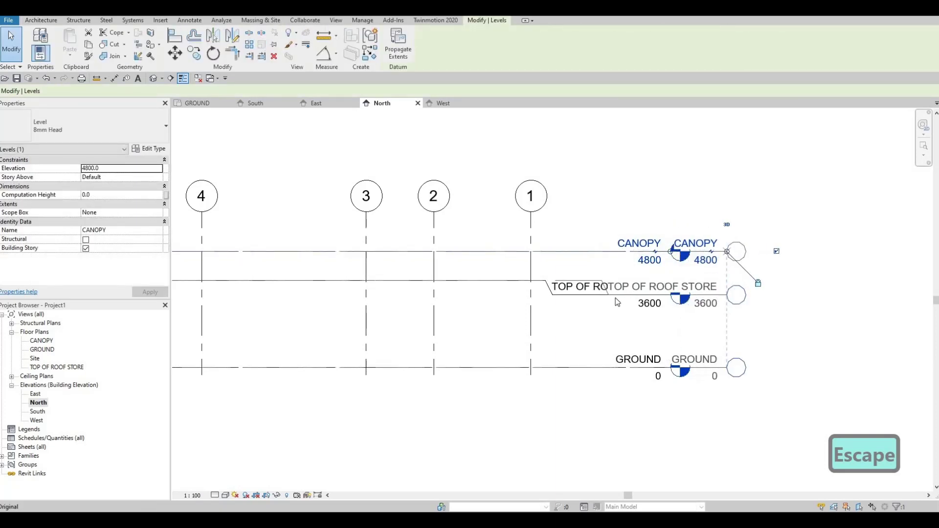
key(Escape)
scroll(566, 277, down, 3)
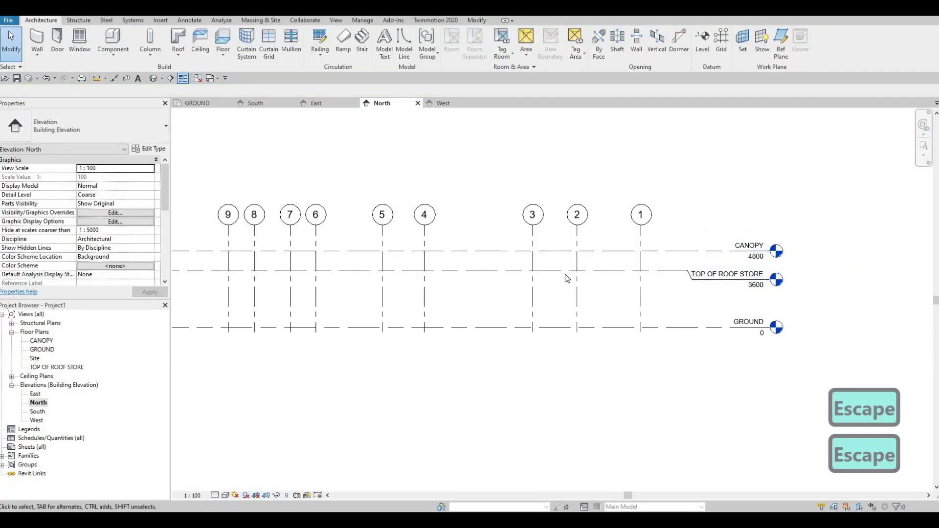
In the West elevation, extend the aligned ends of all three levels farther past grid G
scroll(293, 315, down, 1)
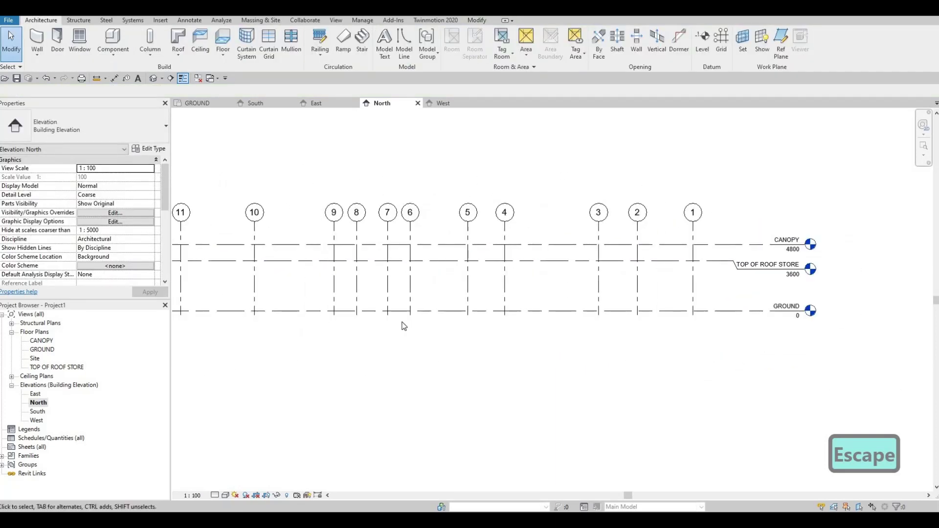
double_click(35, 421)
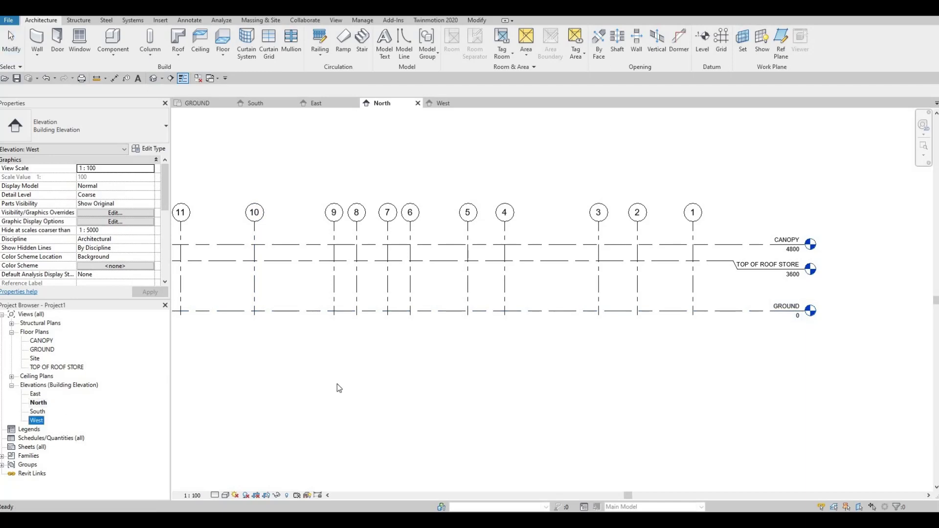
scroll(627, 340, up, 2)
scroll(626, 340, up, 3)
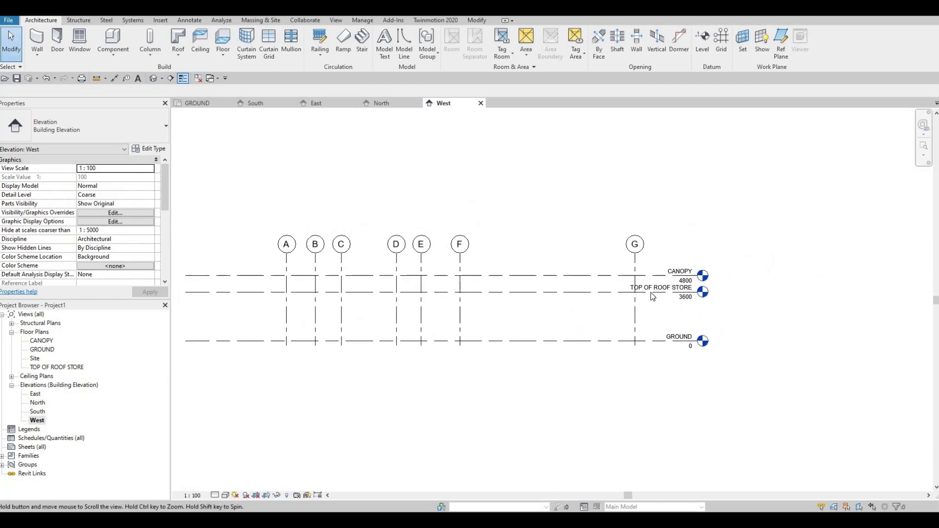
click(713, 273)
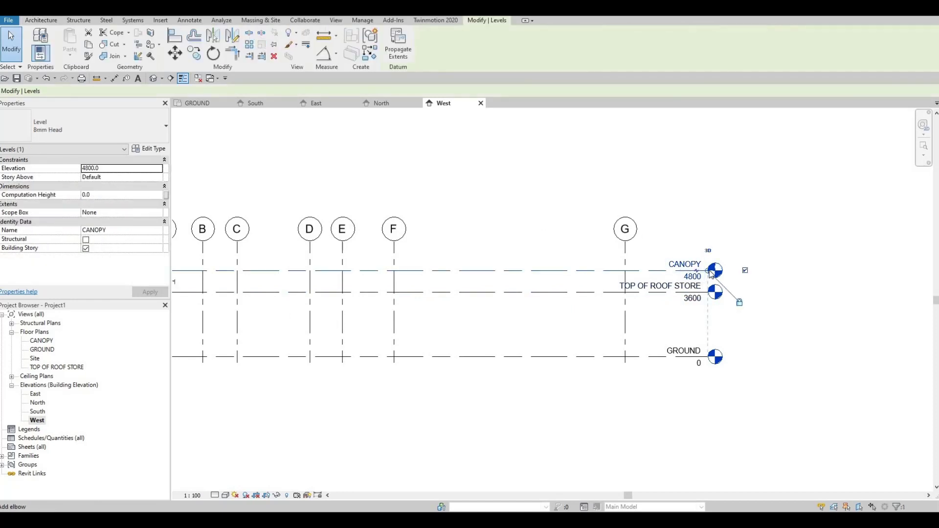
click(771, 294)
Add an elbow to the TOP OF ROOF STORE level and shape it to bend down between grid G and the level name
scroll(771, 296, up, 2)
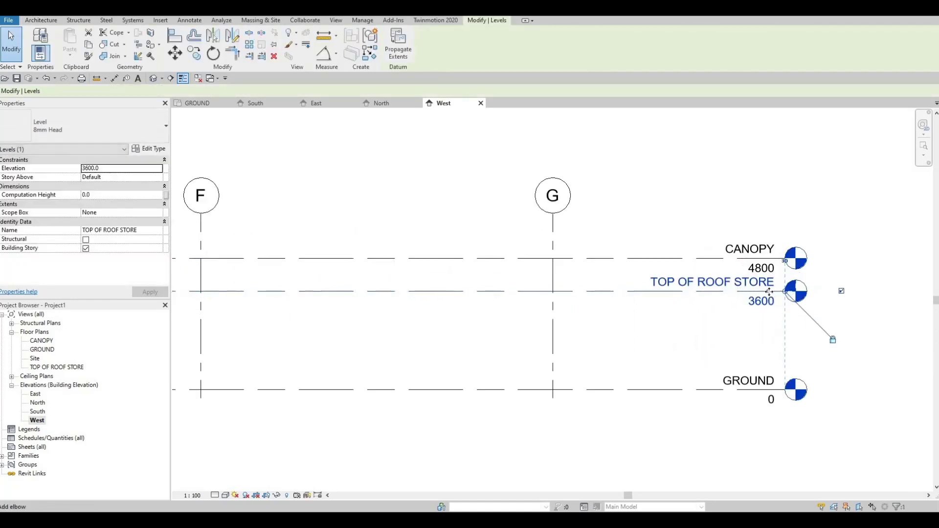
click(746, 300)
drag(630, 293, 632, 291)
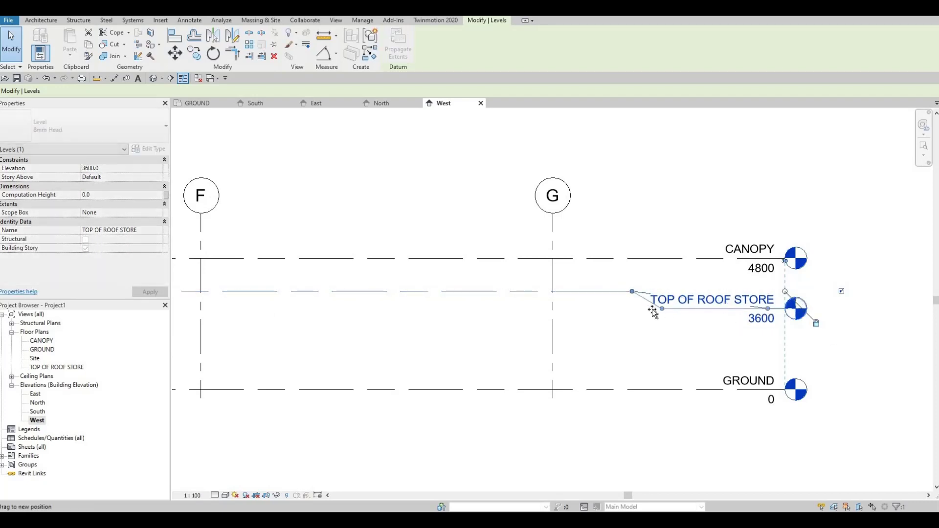
key(Escape)
middle_drag(699, 313, 744, 301)
scroll(683, 306, down, 1)
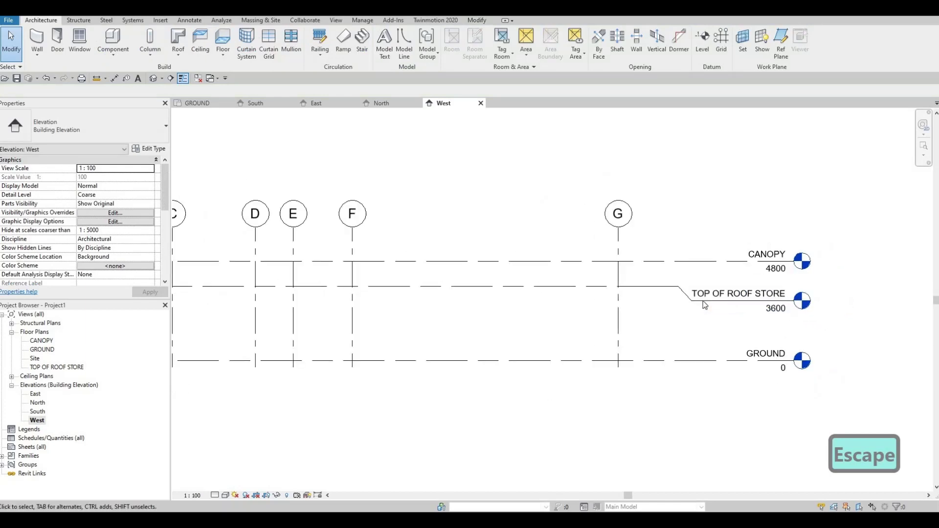
scroll(683, 279, down, 4)
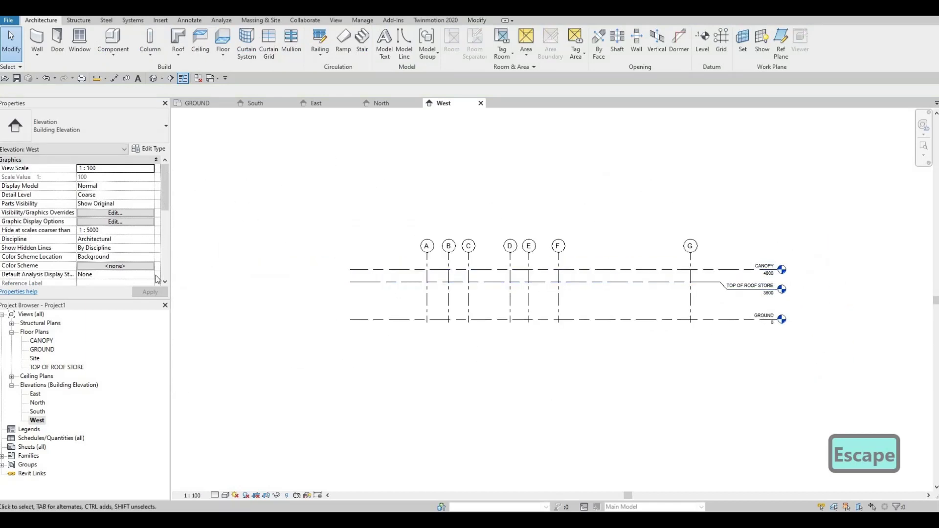
Review the grid layout in the GROUND floor plan and the levels in the South elevation, and return to the GROUND plan
click(192, 105)
middle_drag(437, 238, 425, 272)
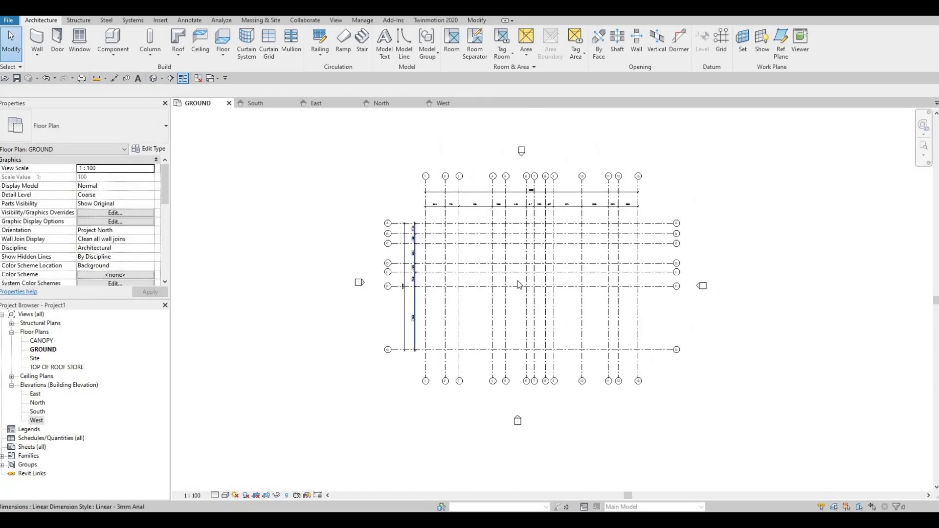
middle_drag(474, 254, 530, 247)
scroll(533, 250, up, 1)
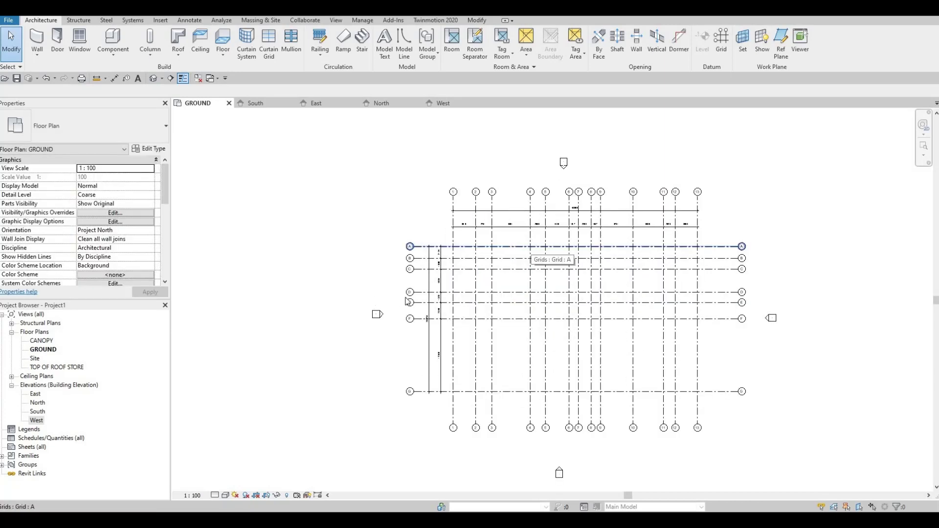
middle_drag(527, 312, 532, 314)
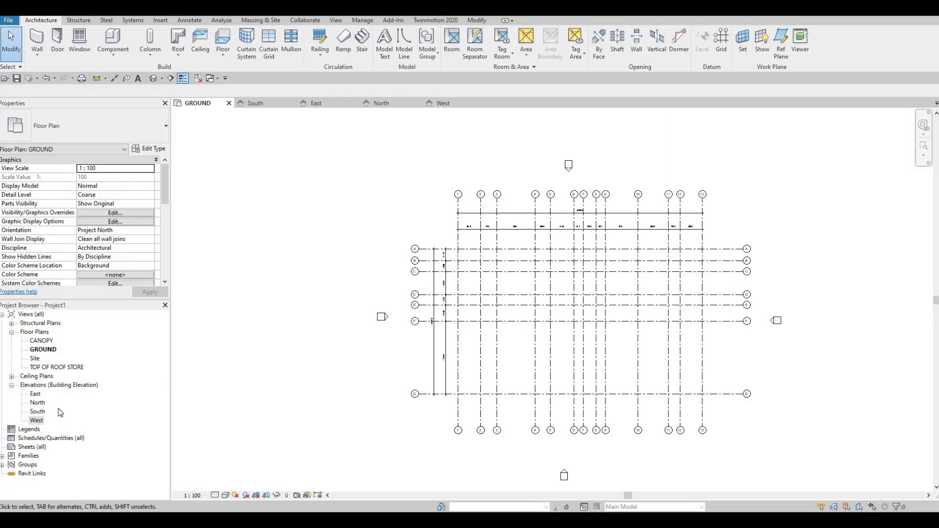
double_click(38, 412)
scroll(398, 356, down, 3)
middle_drag(234, 263, 403, 250)
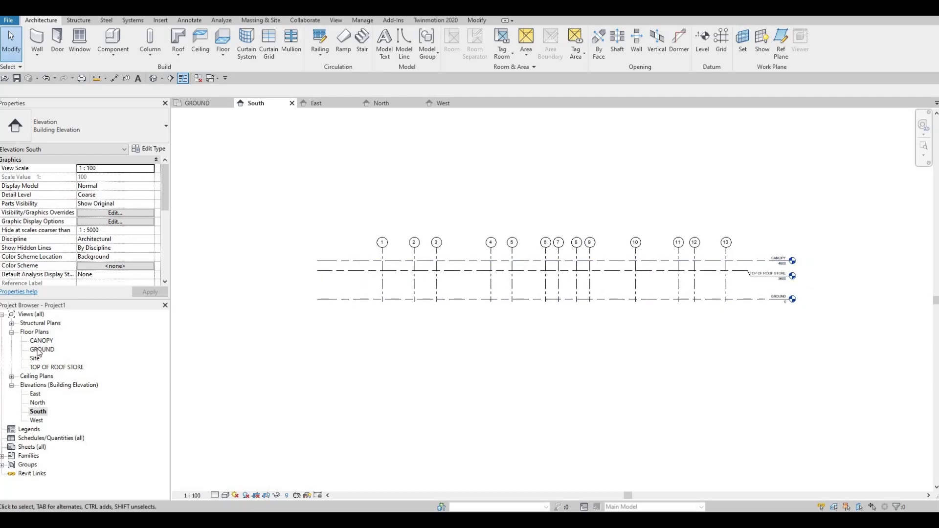
double_click(42, 350)
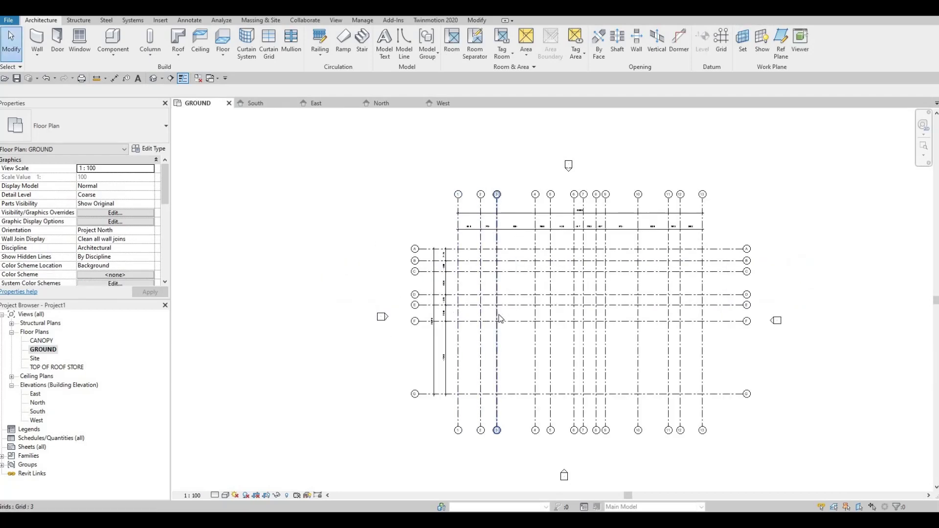
middle_drag(514, 320, 454, 302)
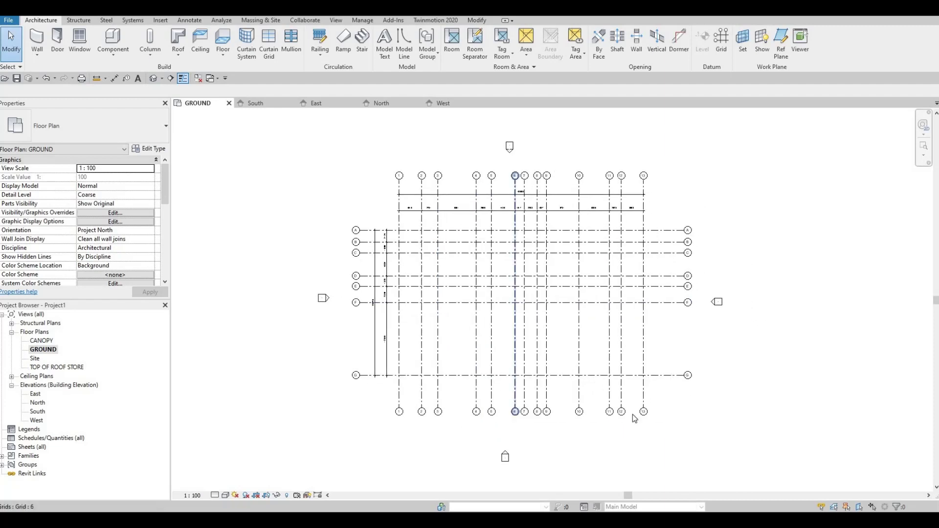